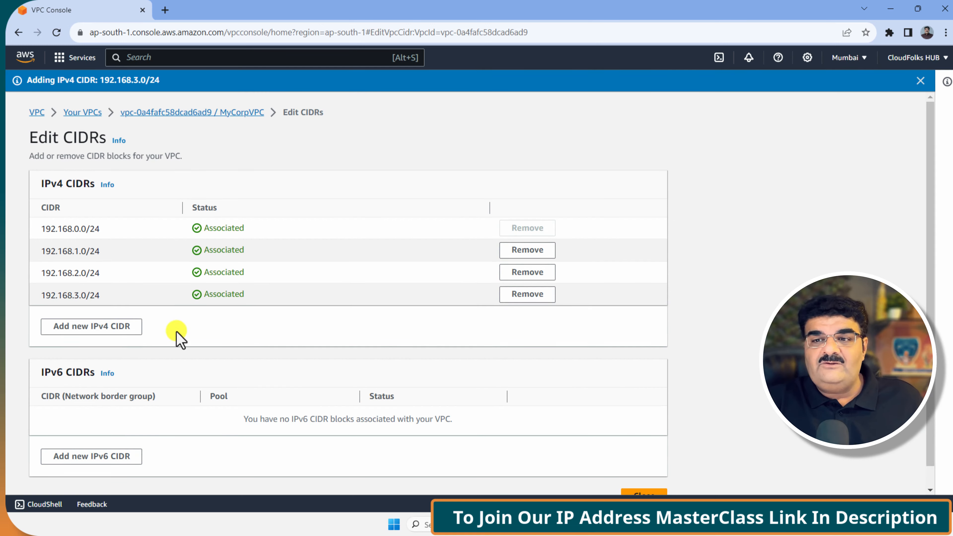
# - Add the IPv4 CIDR block 192.168.4.0/24 to MyCorpVPC
pyautogui.click(116, 332)
pyautogui.click(416, 309)
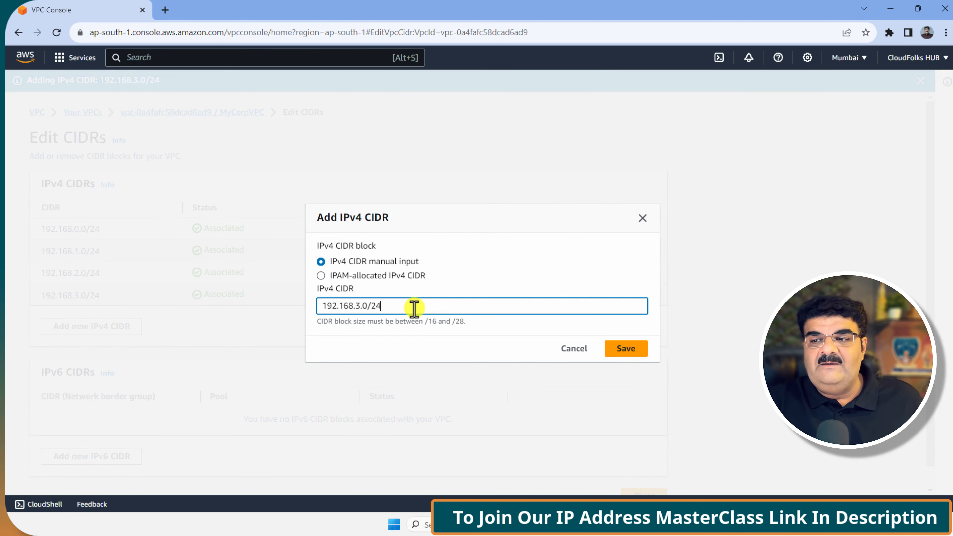
pyautogui.click(358, 308)
pyautogui.press('BackSpace')
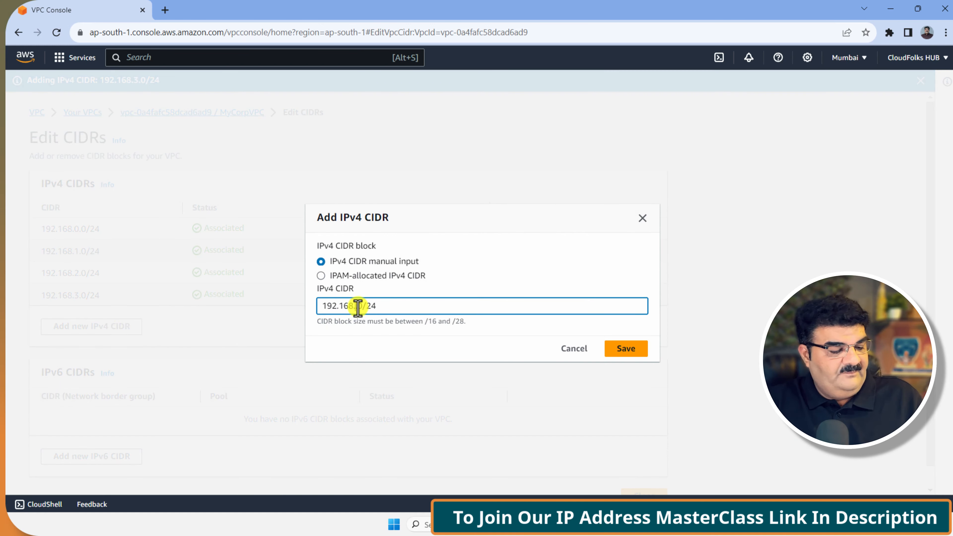
pyautogui.write('4')
pyautogui.click(608, 355)
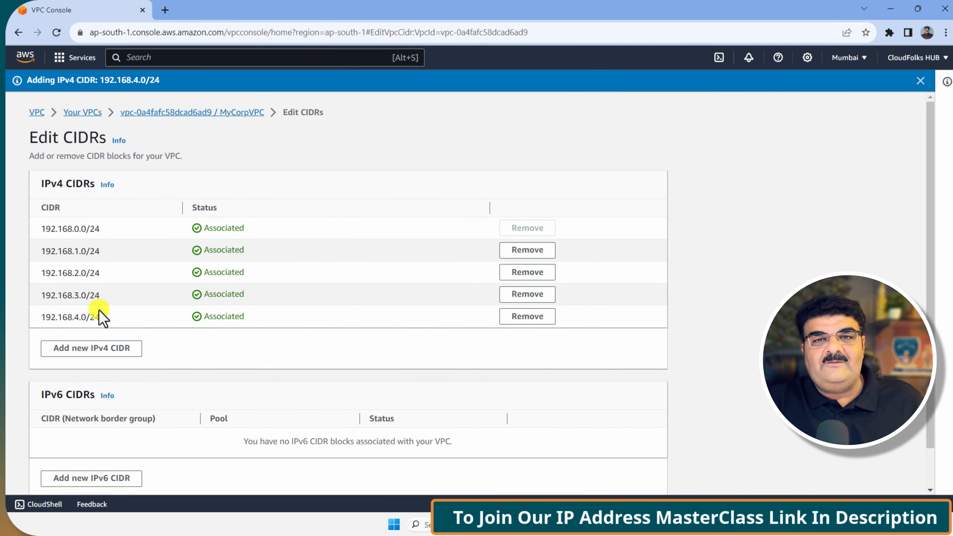
# - Try to add a further IPv4 CIDR block, 192.168.5.0/24, to MyCorpVPC
pyautogui.click(106, 354)
pyautogui.click(361, 306)
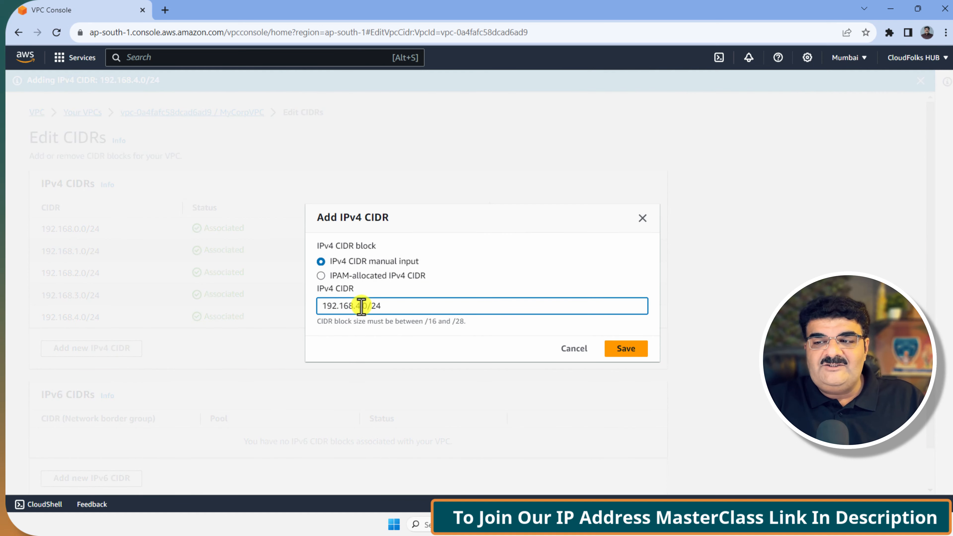
pyautogui.press('BackSpace')
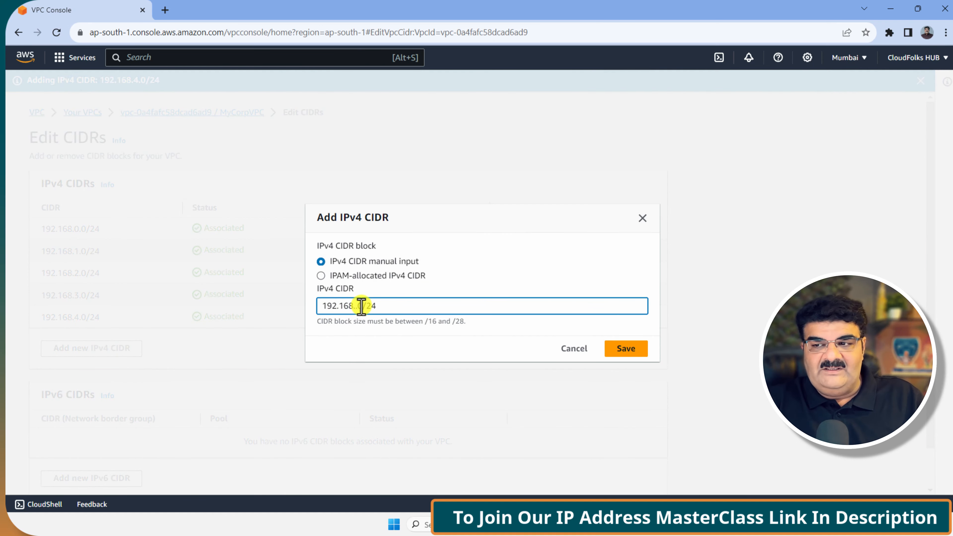
pyautogui.write('5')
pyautogui.click(619, 349)
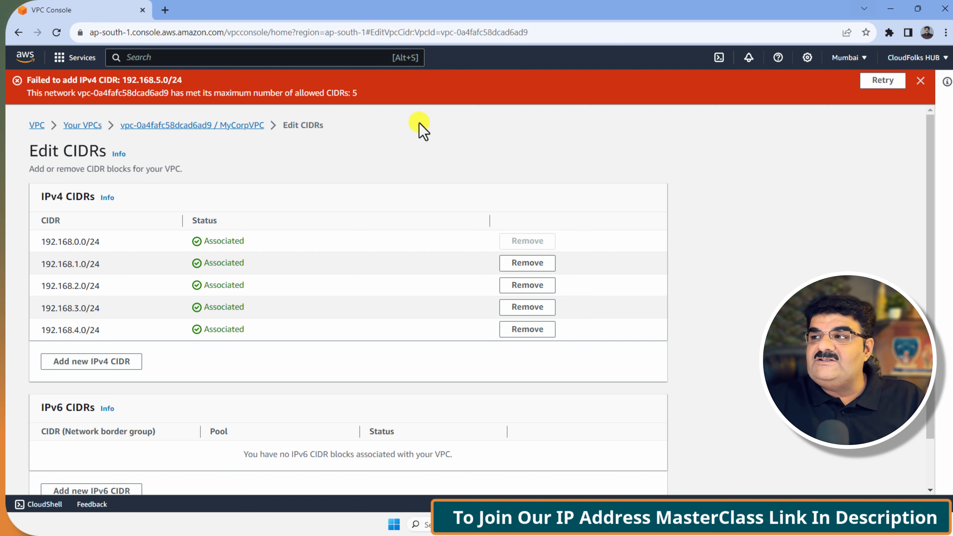
pyautogui.click(846, 57)
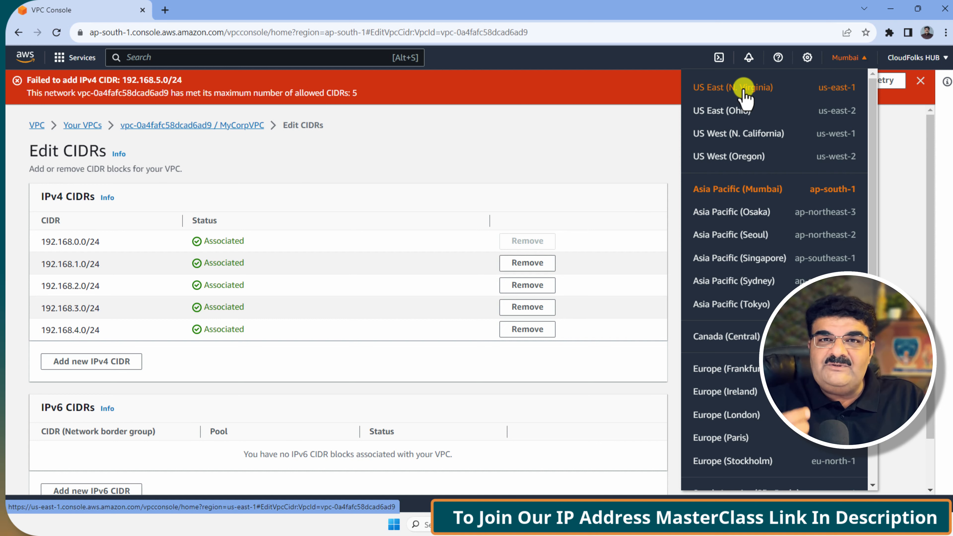
pyautogui.moveTo(39, 242); pyautogui.dragTo(105, 243)
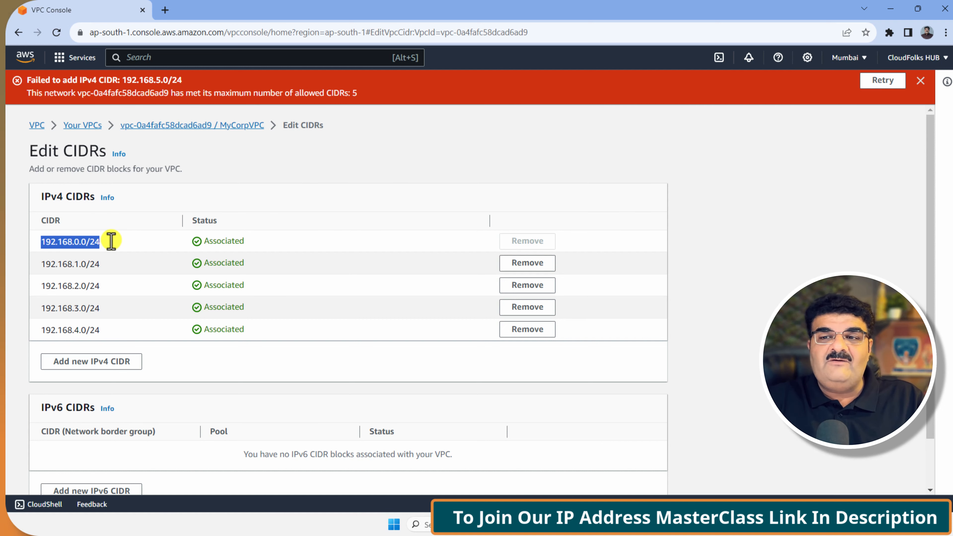
pyautogui.moveTo(38, 264); pyautogui.dragTo(110, 266)
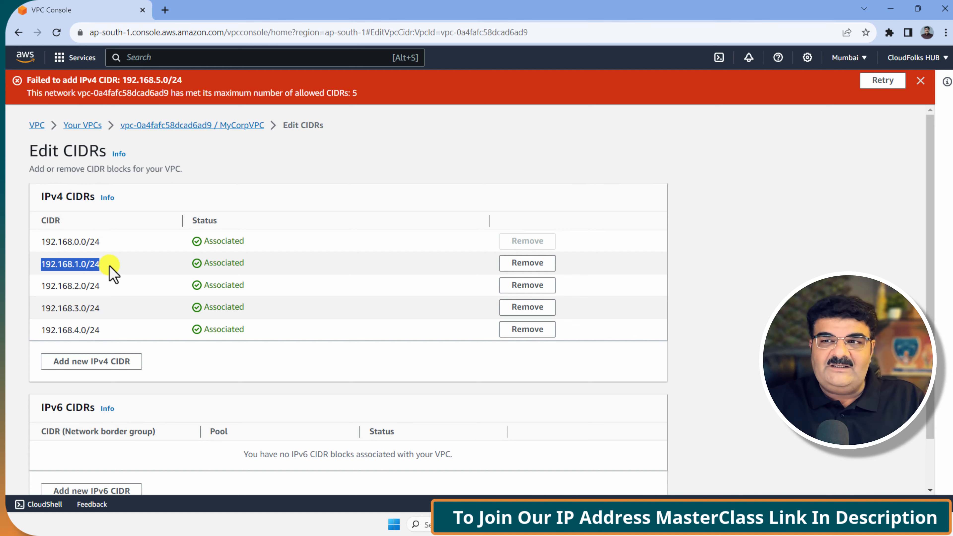
pyautogui.click(572, 522)
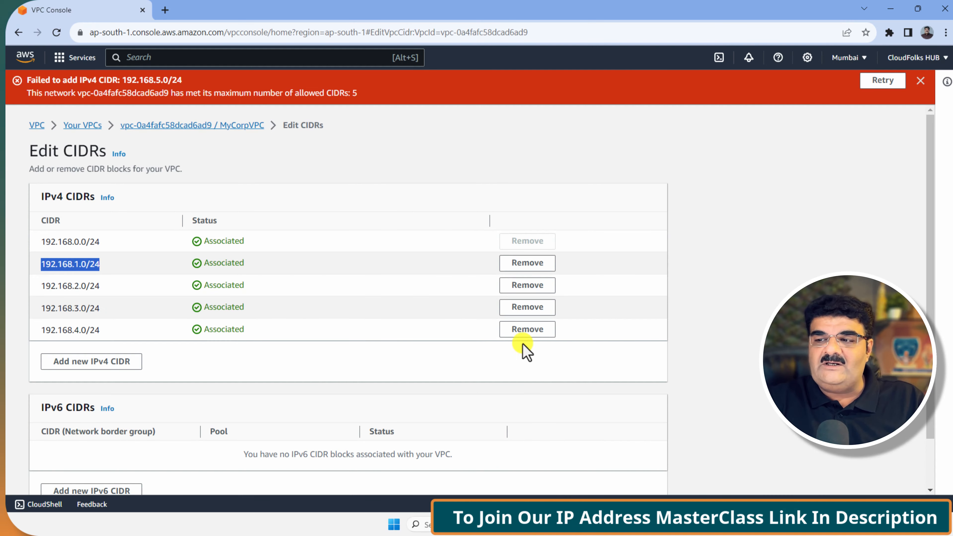
# - Remove the 192.168.4.0/24, 192.168.3.0/24 and 192.168.2.0/24 blocks from MyCorpVPC and try to remove 192.168.1.0/24
pyautogui.click(524, 331)
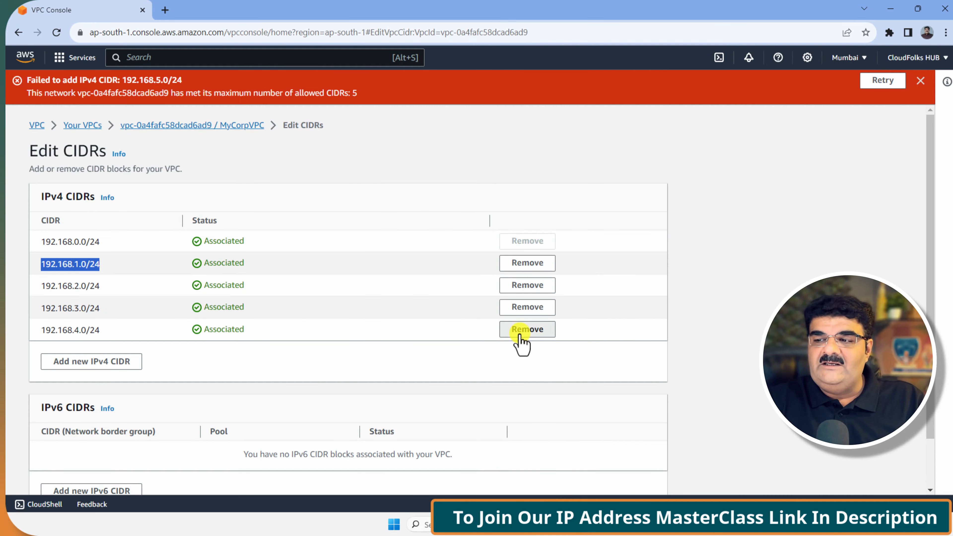
pyautogui.click(522, 297)
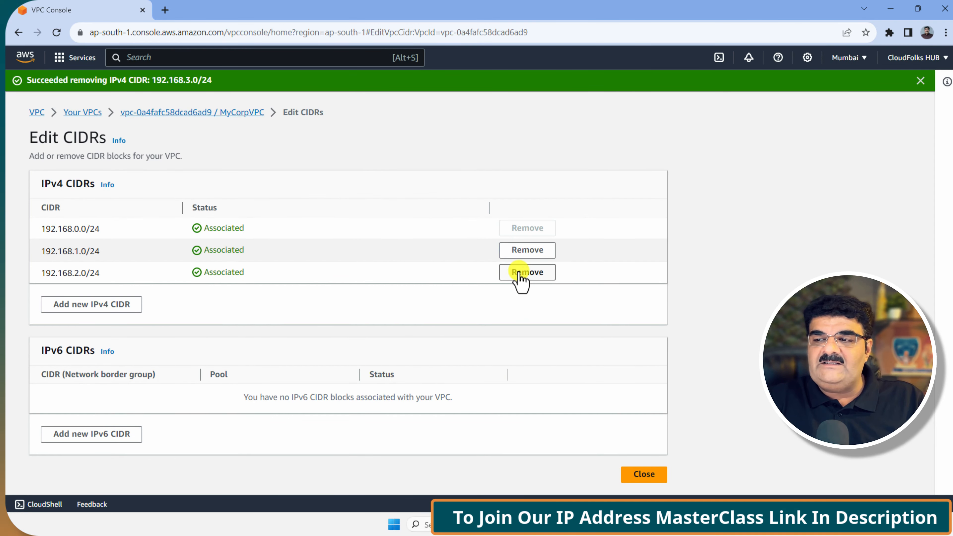
pyautogui.click(521, 273)
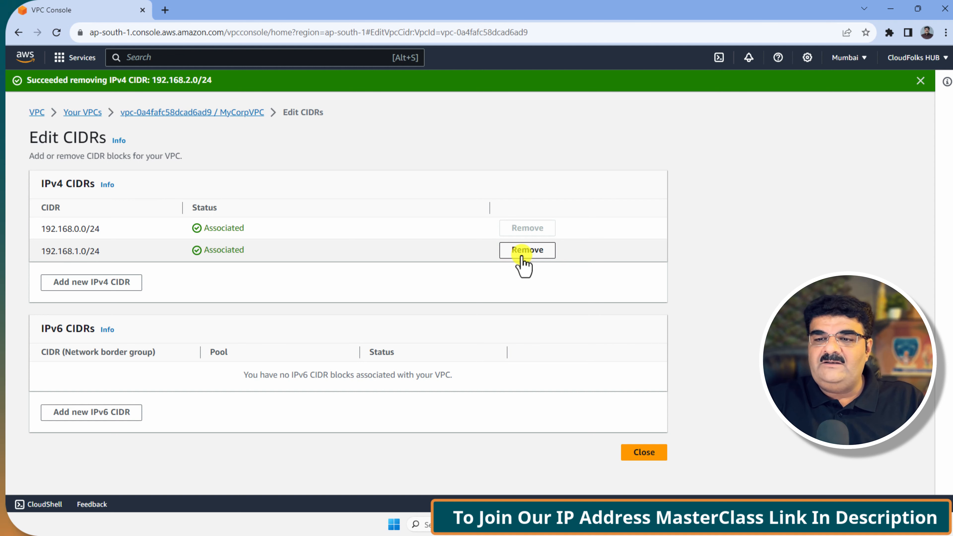
pyautogui.click(522, 251)
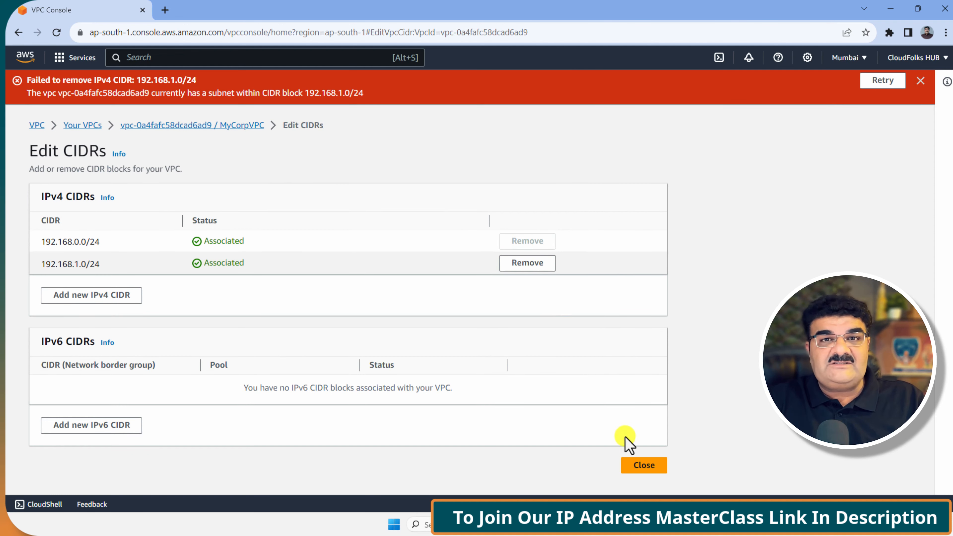
pyautogui.click(644, 470)
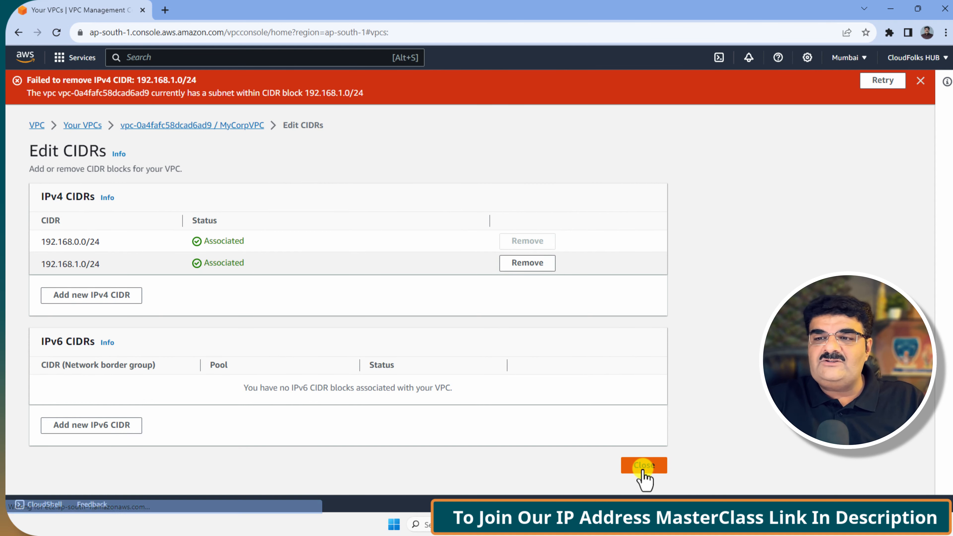
# - Delete Subnet-2 from the subnets list, entering "delete" as the confirmation
pyautogui.click(45, 205)
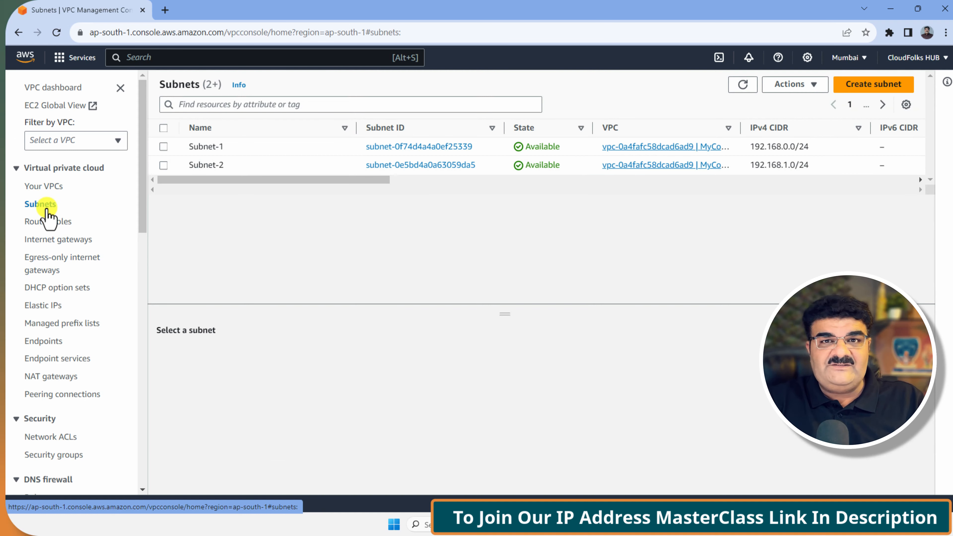
pyautogui.click(163, 166)
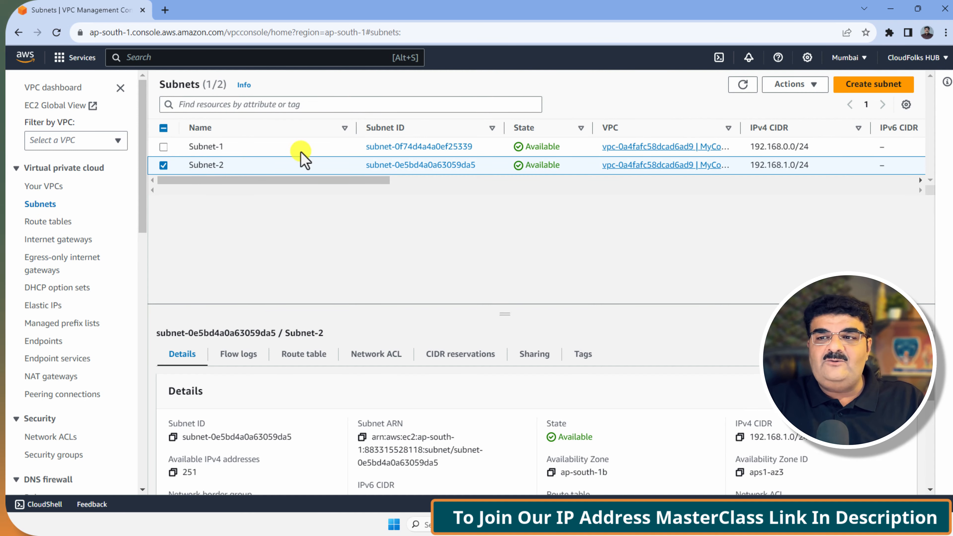
pyautogui.click(797, 89)
pyautogui.click(798, 263)
pyautogui.click(388, 322)
pyautogui.write('de')
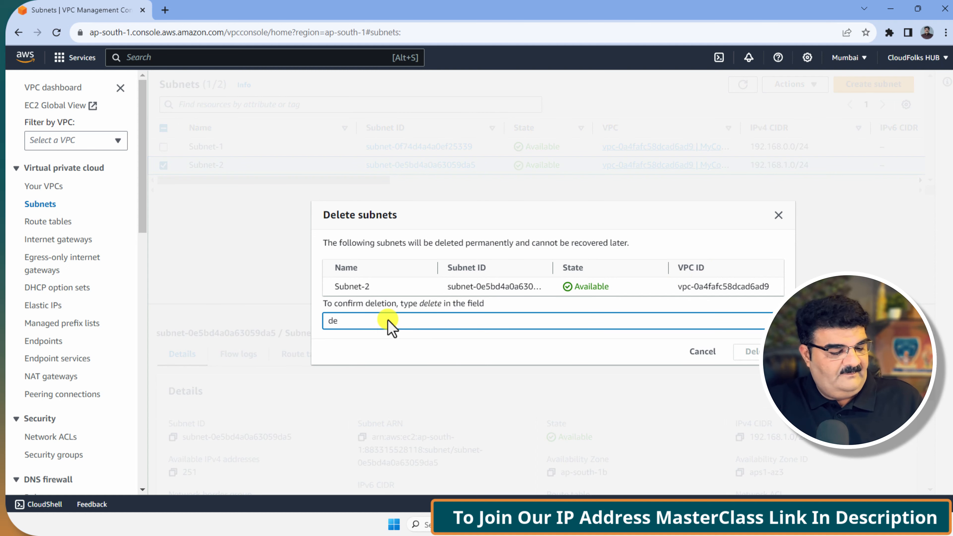
pyautogui.write('lete')
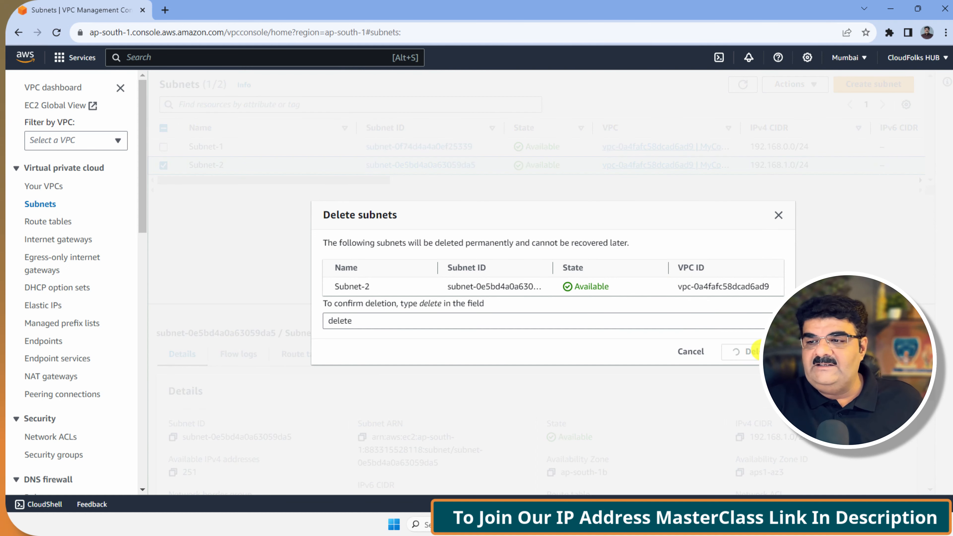
pyautogui.click(748, 351)
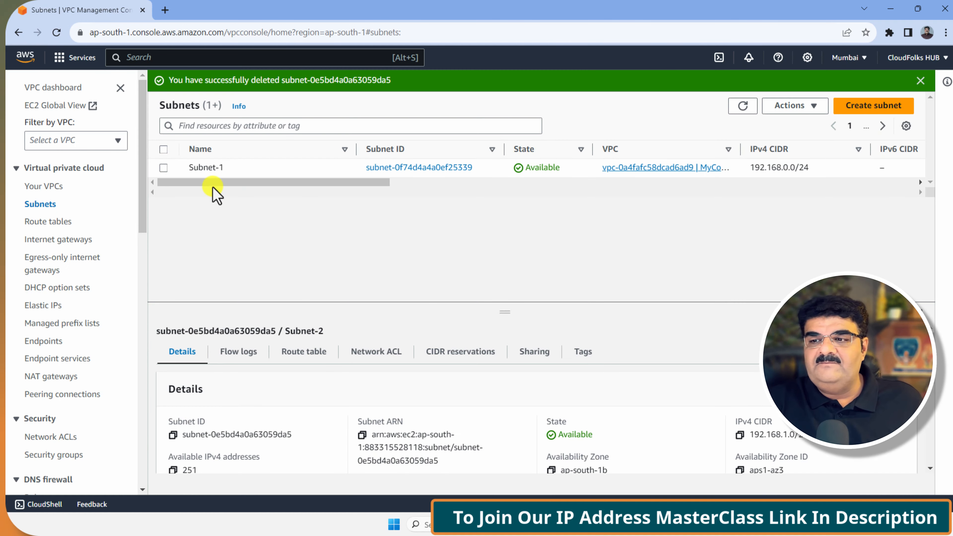
# - Delete Subnet-1 from the subnets list, entering "delete" as the confirmation
pyautogui.click(165, 171)
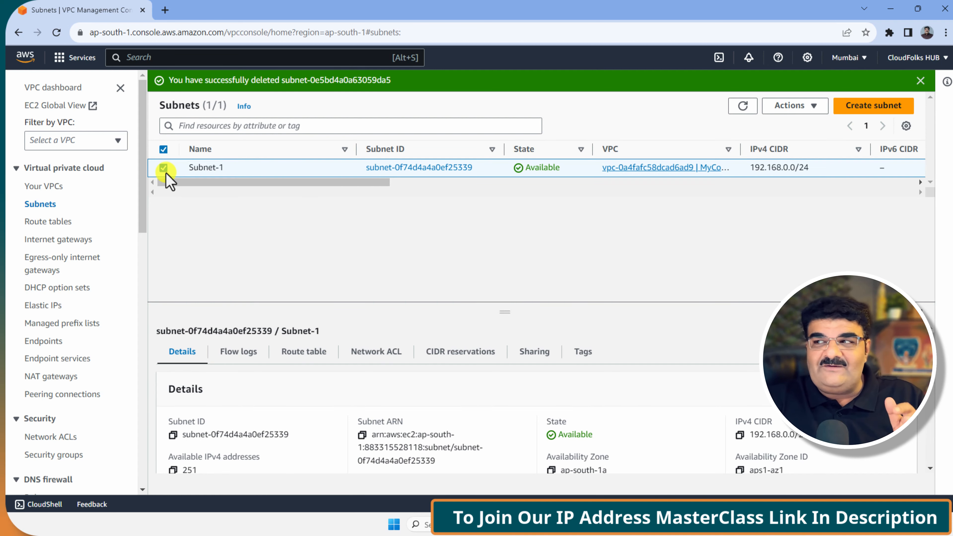
pyautogui.click(798, 107)
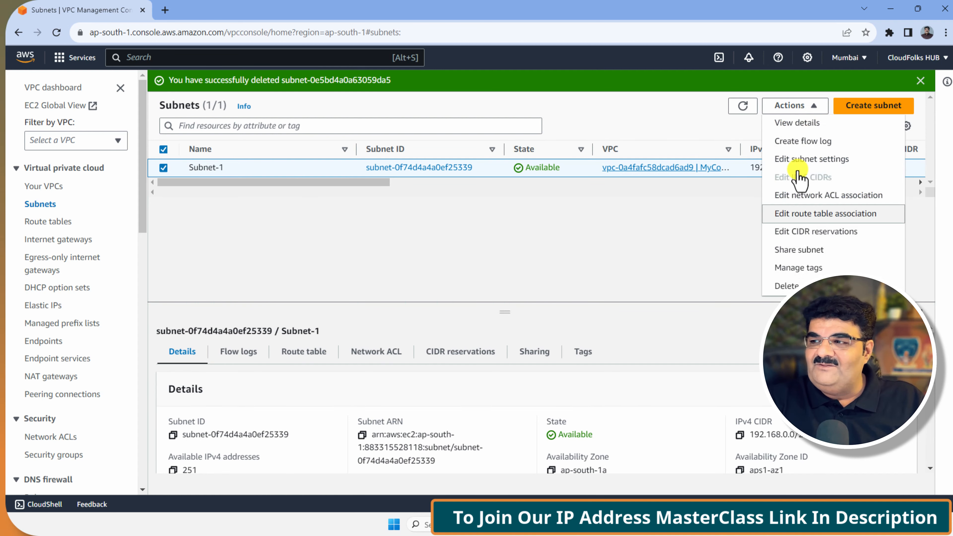
pyautogui.click(788, 284)
pyautogui.click(380, 320)
pyautogui.write('delete')
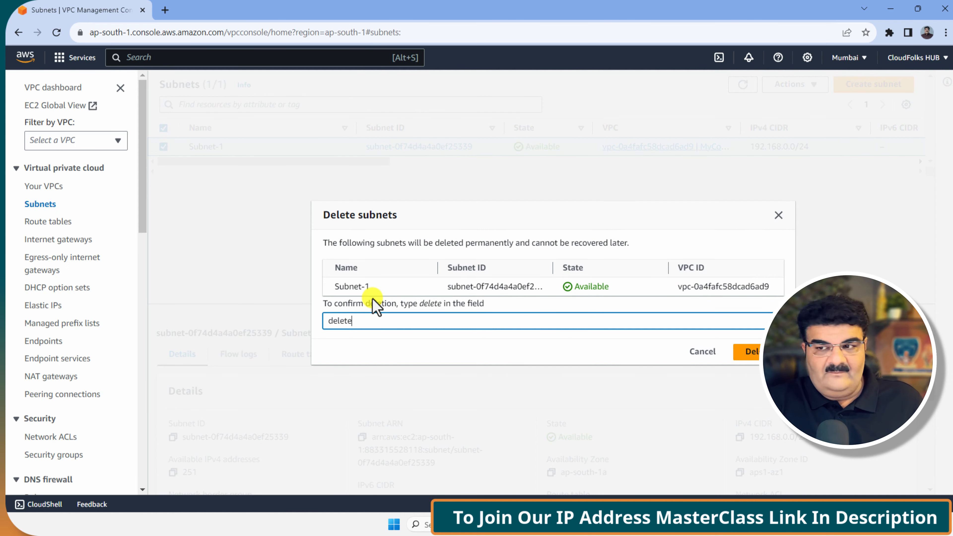
pyautogui.click(742, 352)
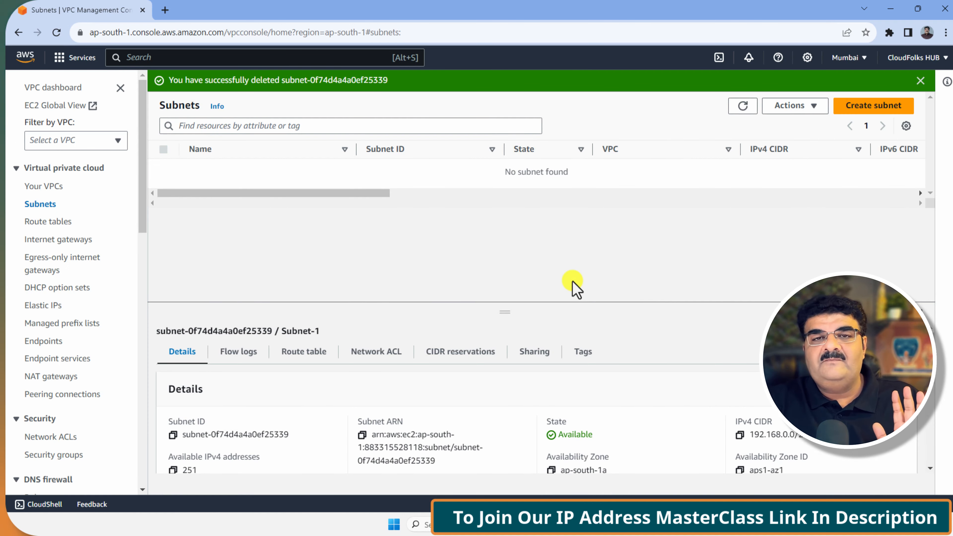
# - Remove the 192.168.1.0/24 IPv4 CIDR block from MyCorpVPC and close the CIDR editor
pyautogui.click(45, 187)
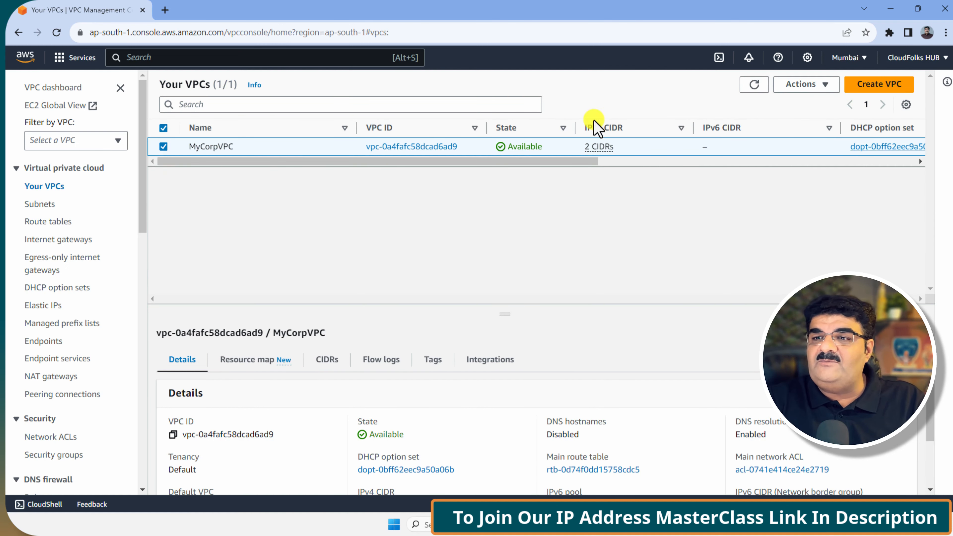
pyautogui.click(826, 86)
pyautogui.click(815, 157)
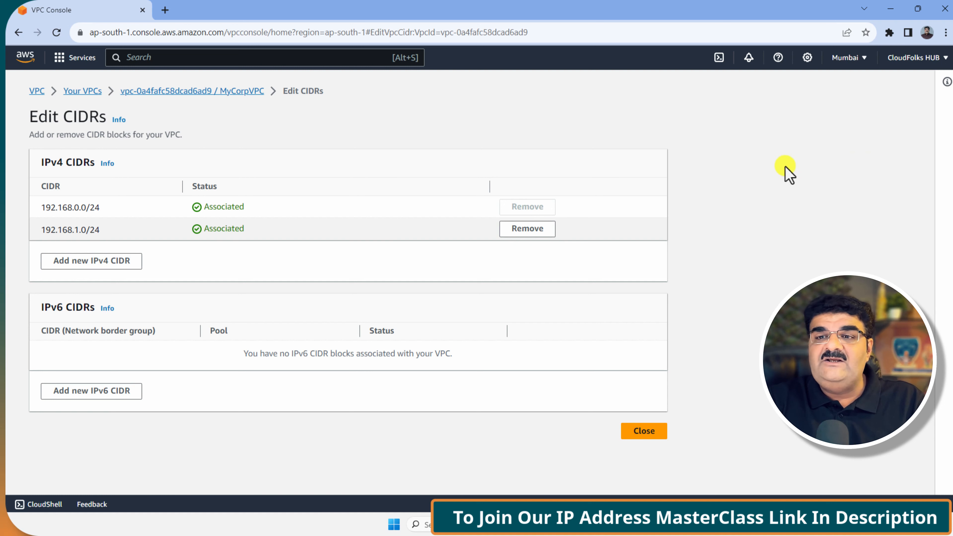
pyautogui.click(530, 230)
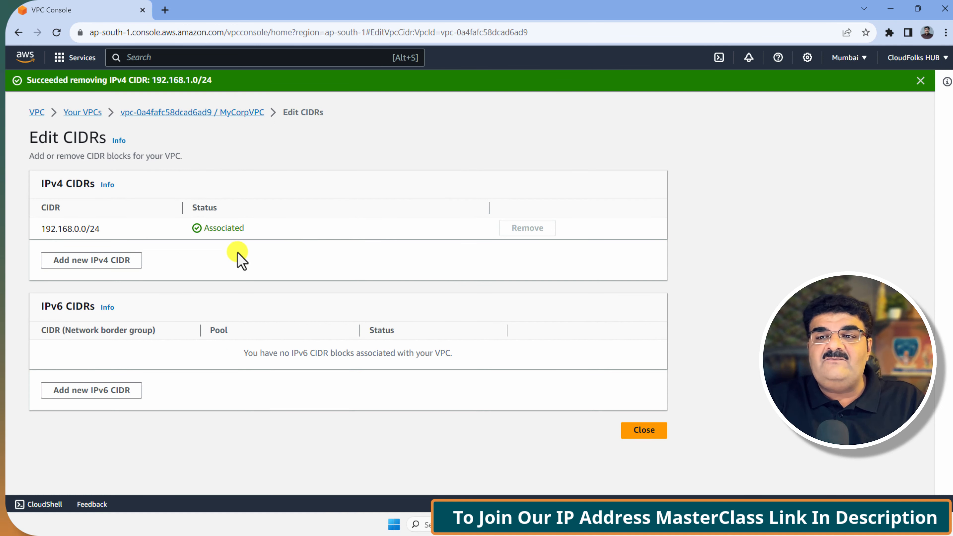
pyautogui.click(644, 432)
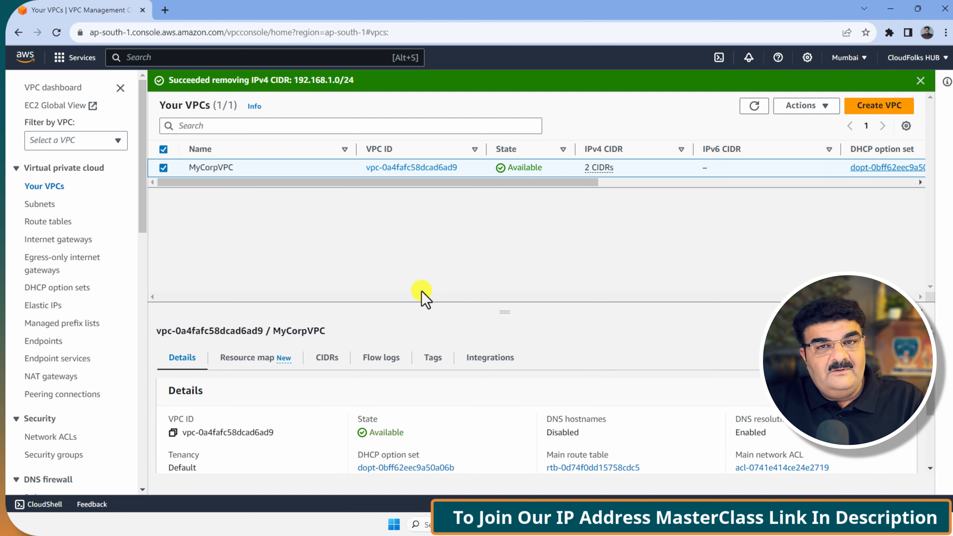
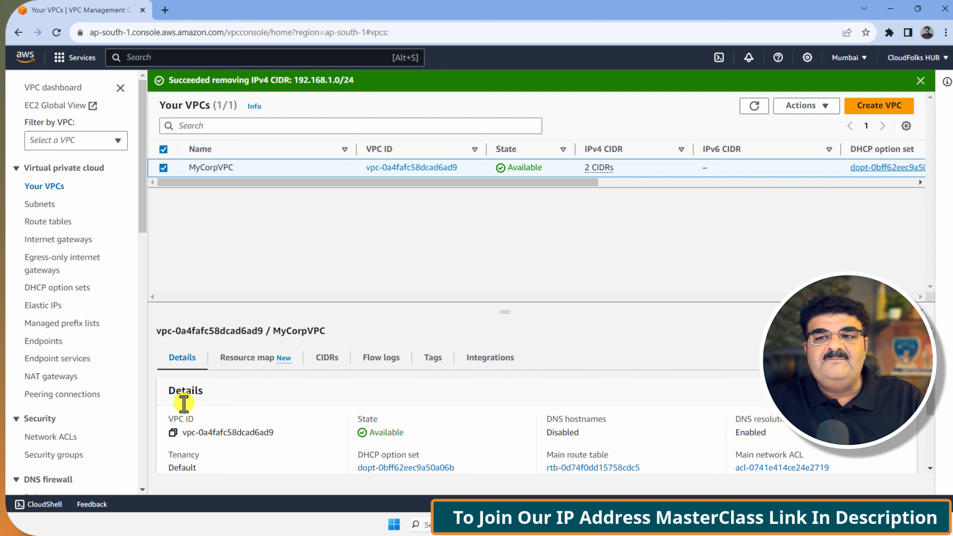
# - Start creating a new subnet and choose MyCorpVPC as its VPC
pyautogui.click(40, 206)
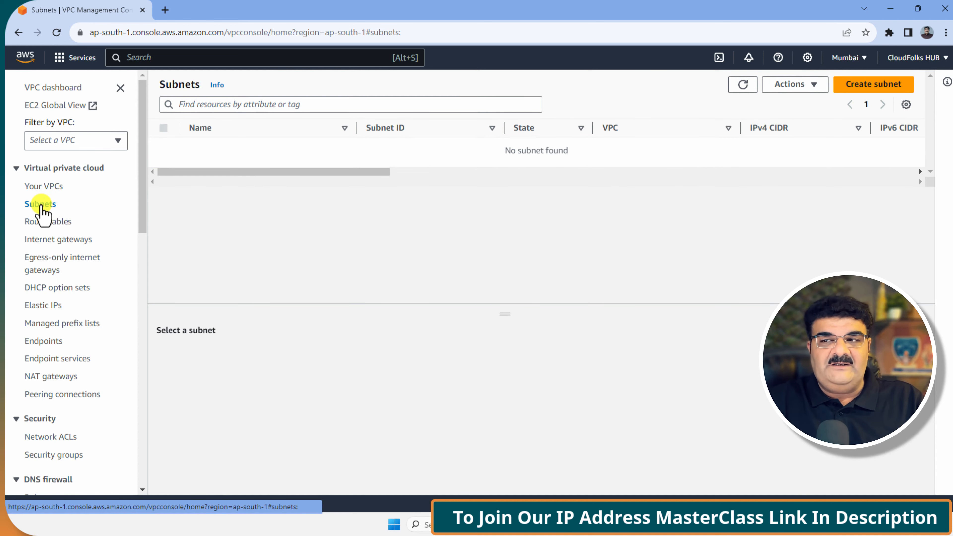
pyautogui.click(789, 98)
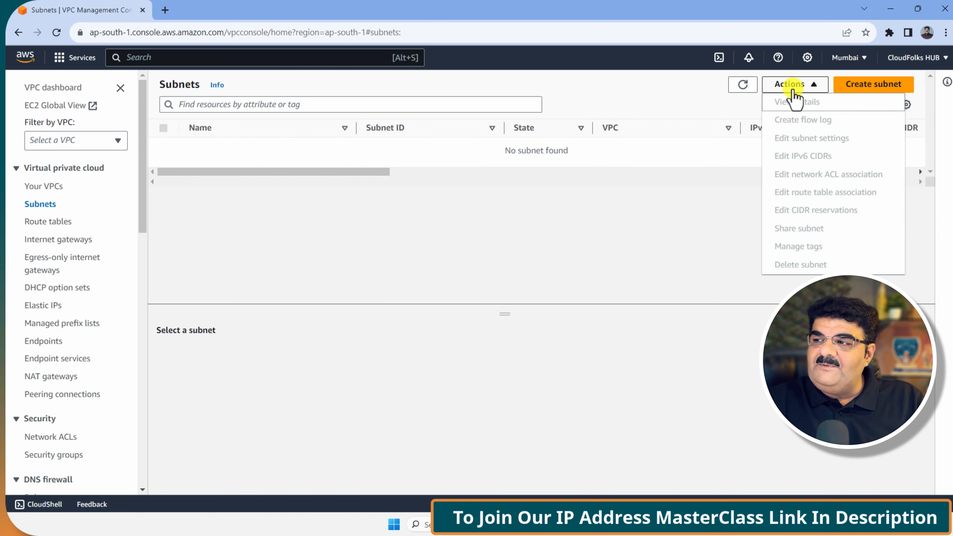
pyautogui.click(863, 91)
pyautogui.click(137, 204)
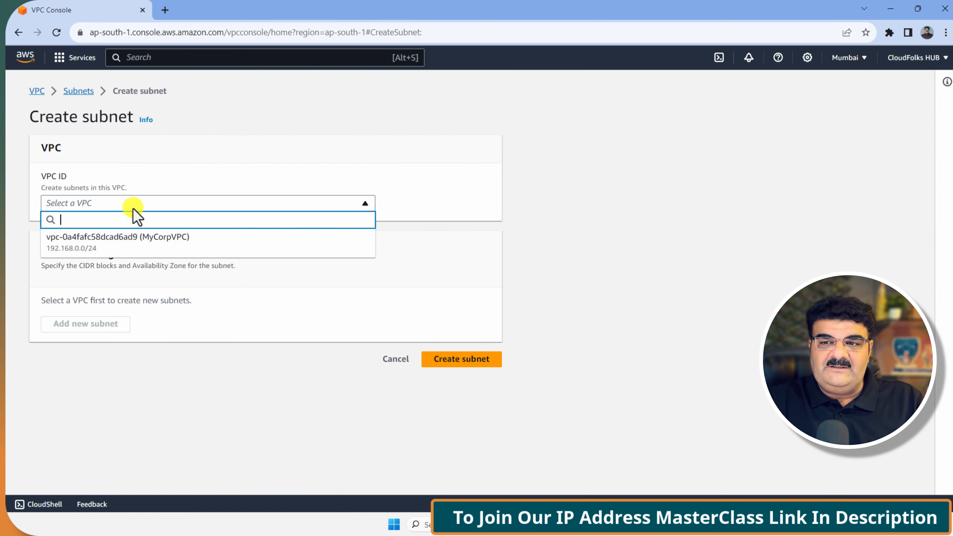
pyautogui.click(128, 240)
# - Name the new subnet Subnet-1 and place it in the Asia Pacific (Mumbai) / ap-south-1a Availability Zone
pyautogui.scroll(-4, 126, 255)
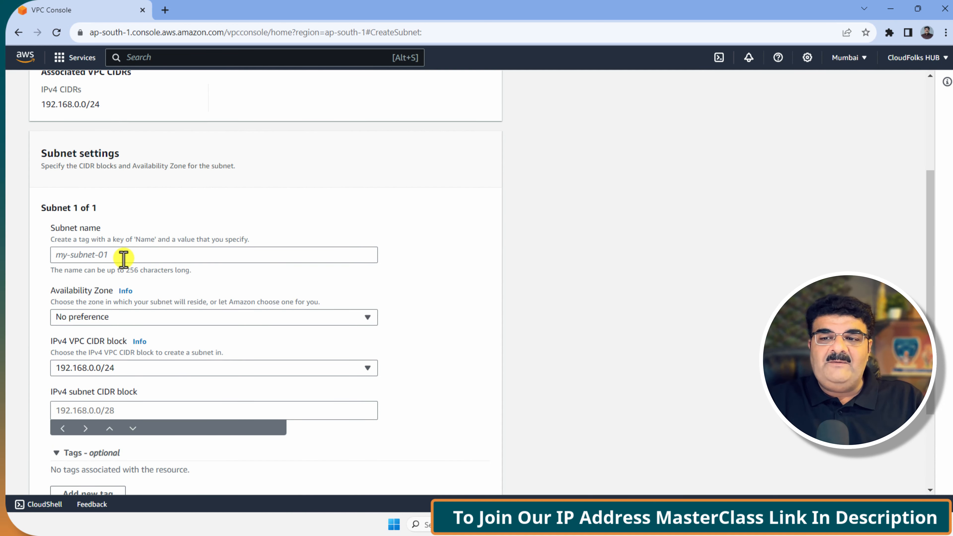
pyautogui.click(124, 257)
pyautogui.write('Sun')
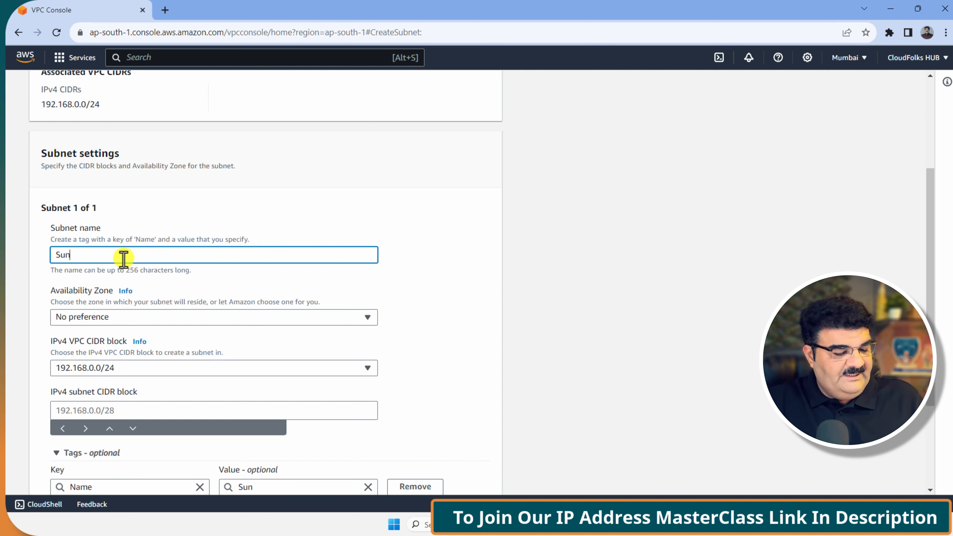
pyautogui.press('BackSpace')
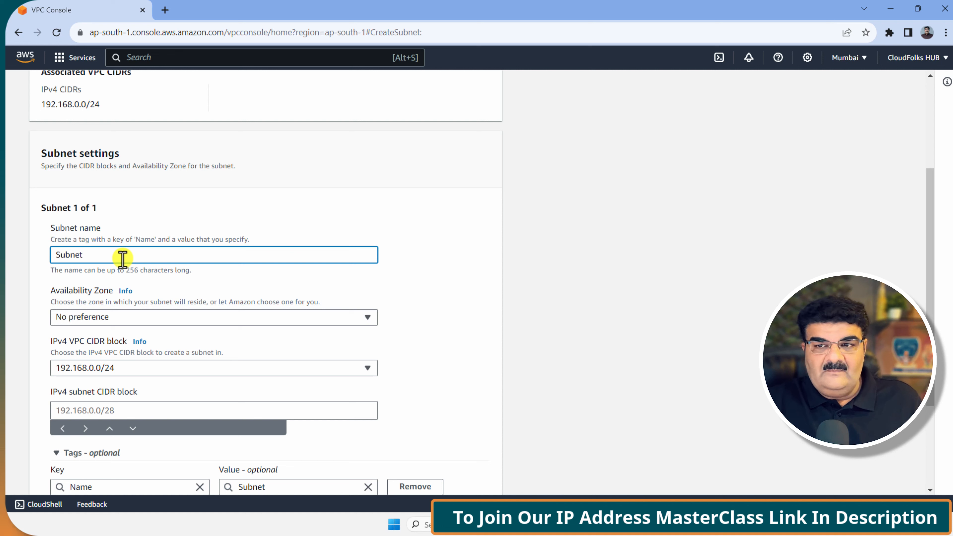
pyautogui.write('bnet-1')
pyautogui.click(118, 317)
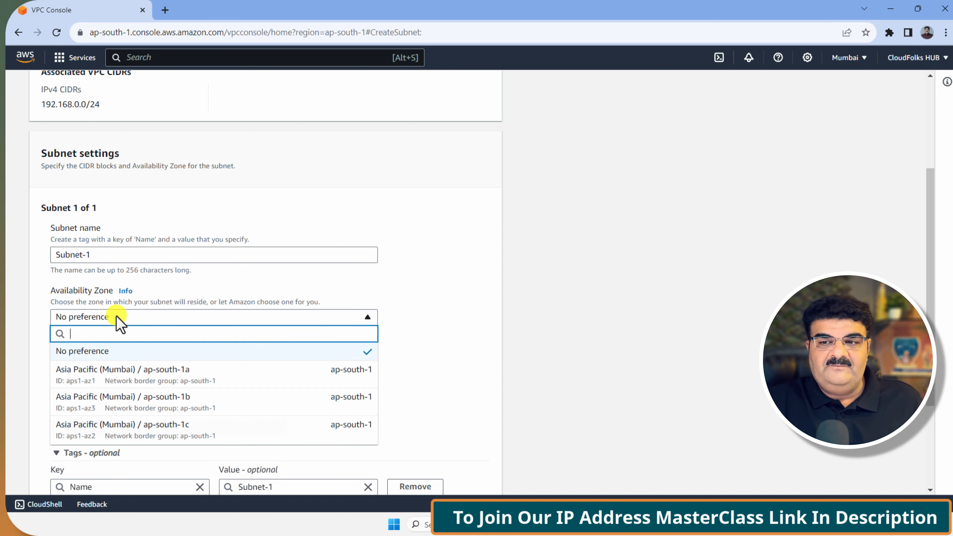
pyautogui.click(113, 378)
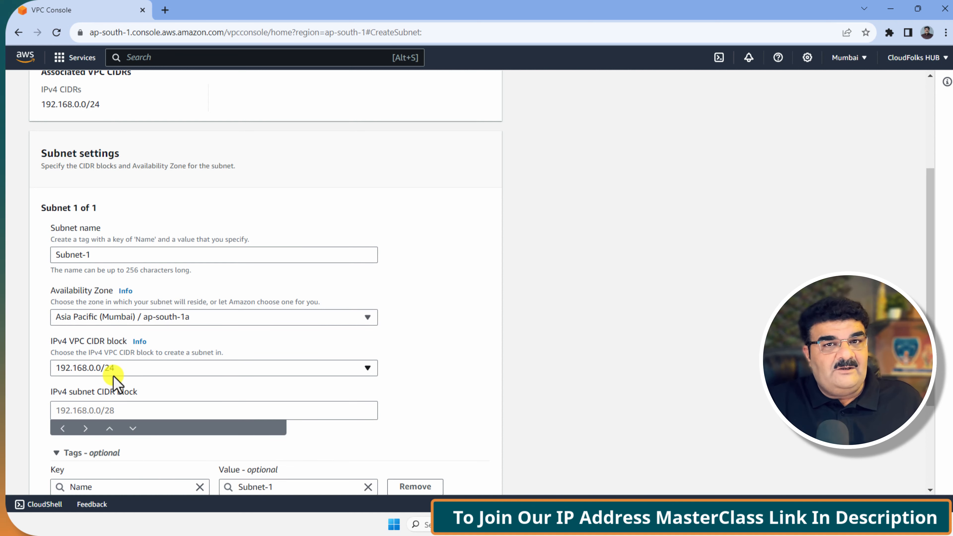
# - Keep 192.168.0.0/24 as the IPv4 VPC CIDR block and enter 192.168.0.0/24 as the IPv4 subnet CIDR block
pyautogui.click(159, 372)
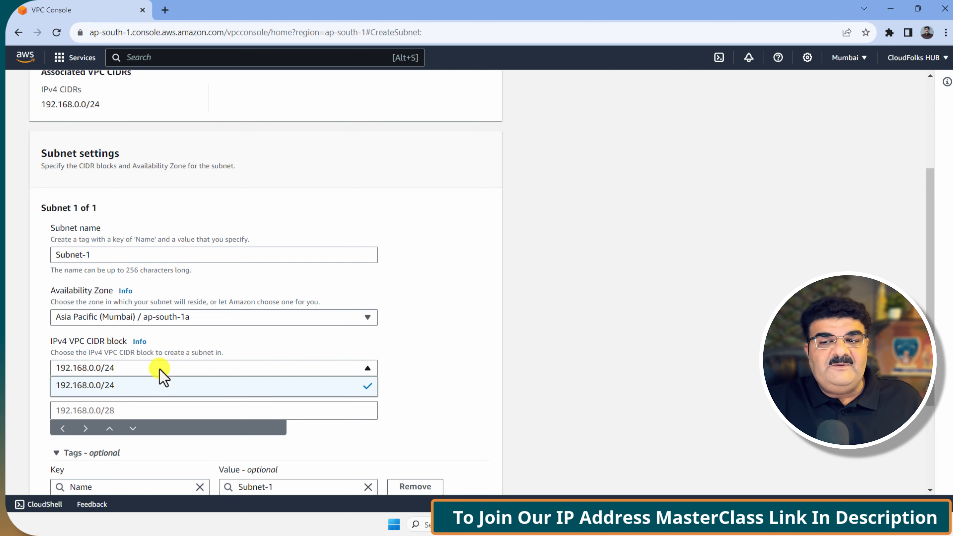
pyautogui.click(160, 374)
pyautogui.click(125, 408)
pyautogui.write('1')
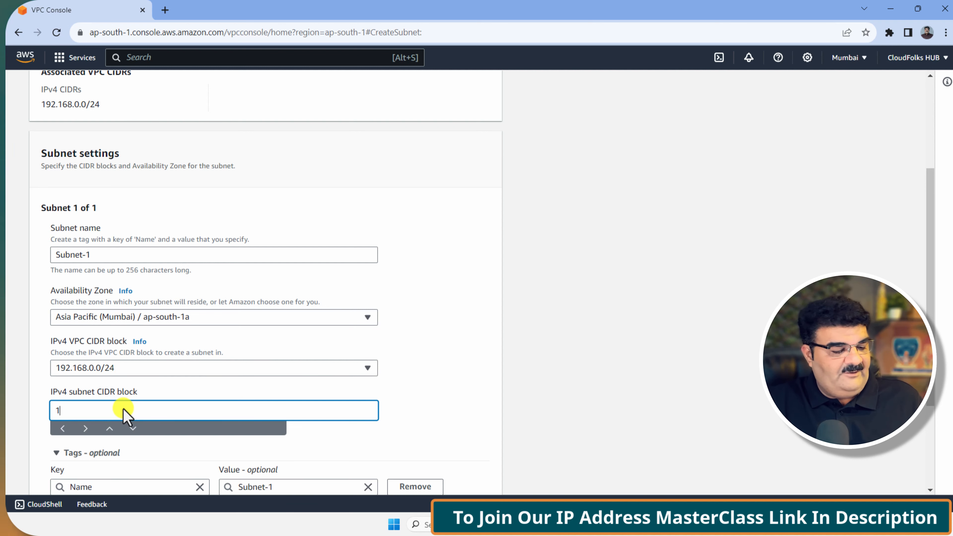
pyautogui.write('92.')
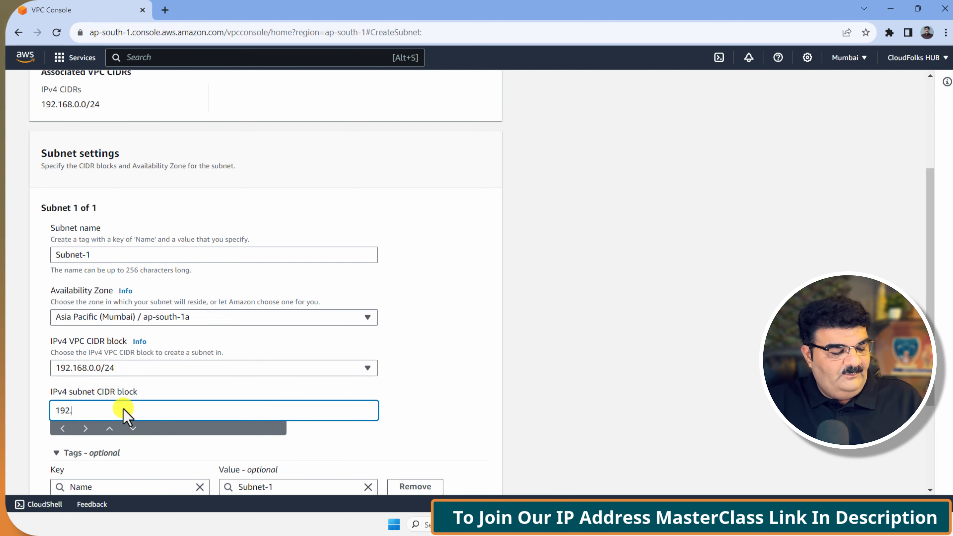
pyautogui.write('168')
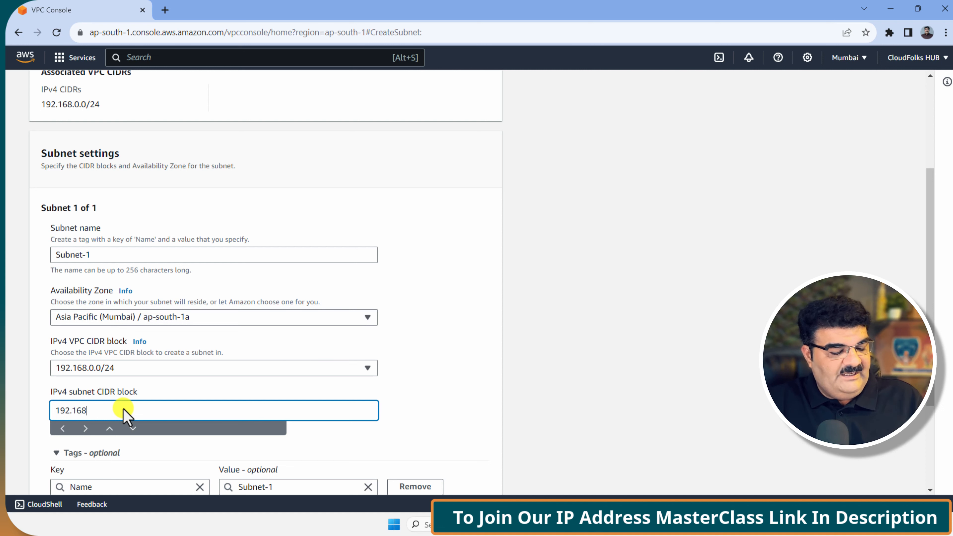
pyautogui.write('.0.0')
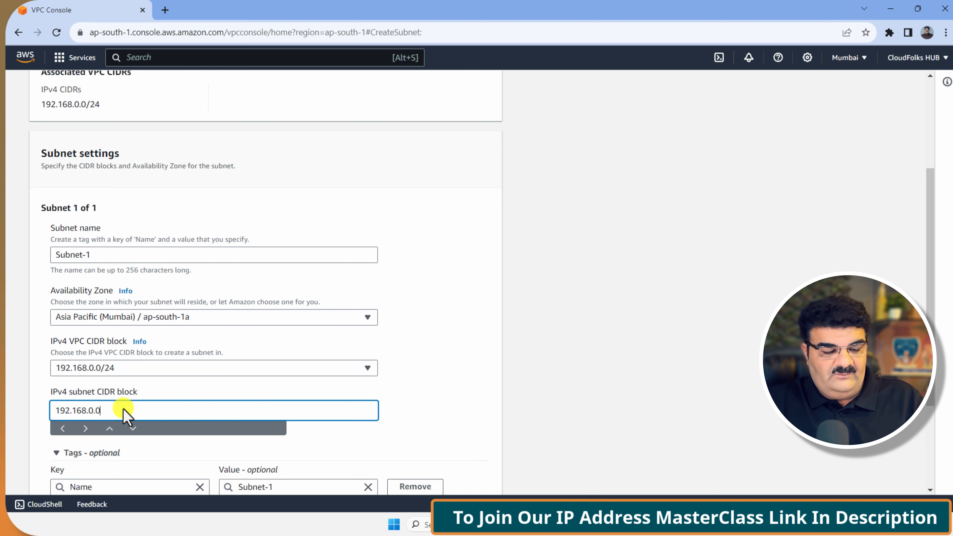
pyautogui.write('/24')
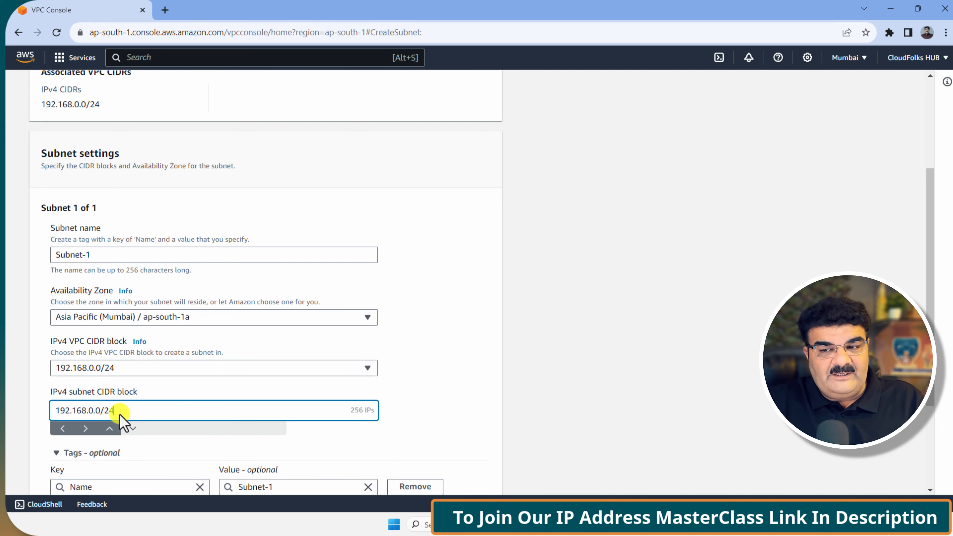
# - Change the prefix length of Subnet-1's IPv4 CIDR block to /25
pyautogui.click(109, 428)
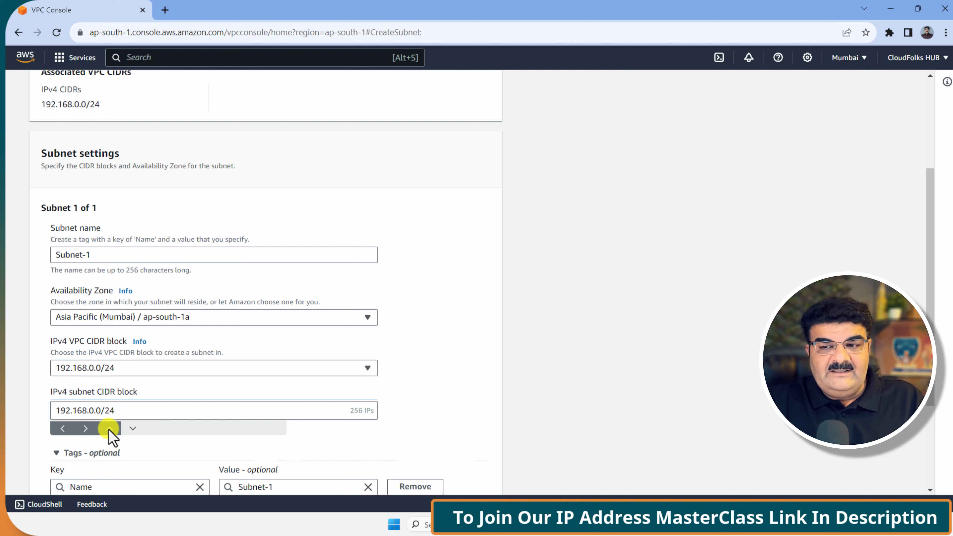
pyautogui.click(113, 409)
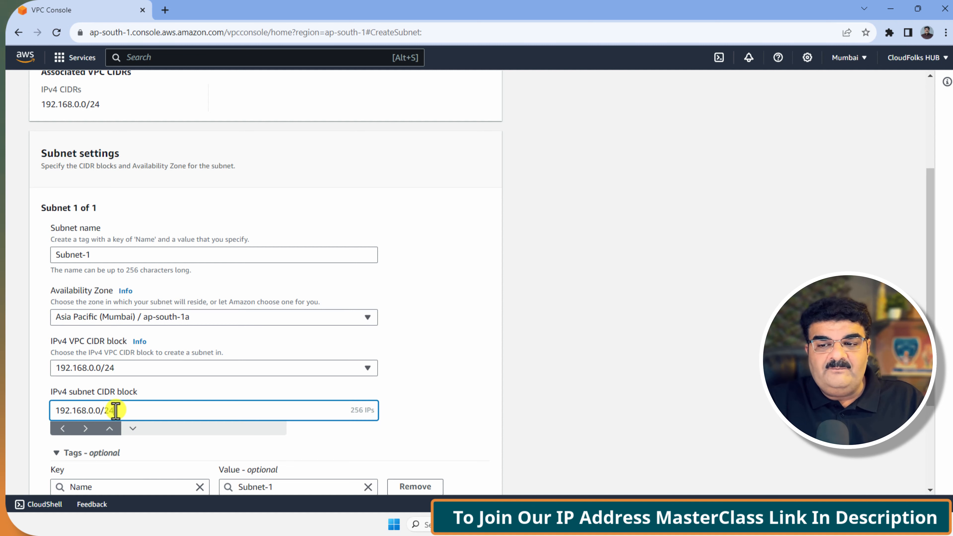
pyautogui.press('BackSpace')
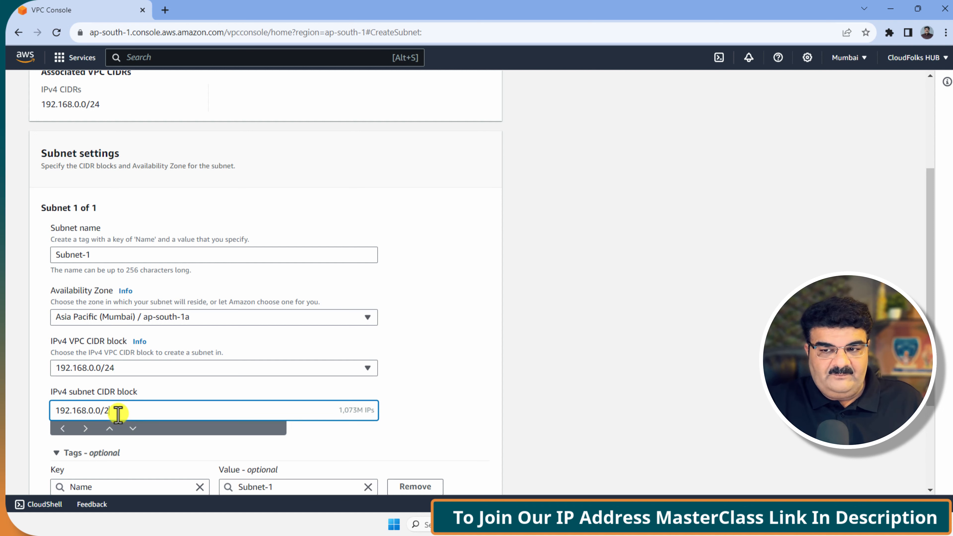
pyautogui.write('5')
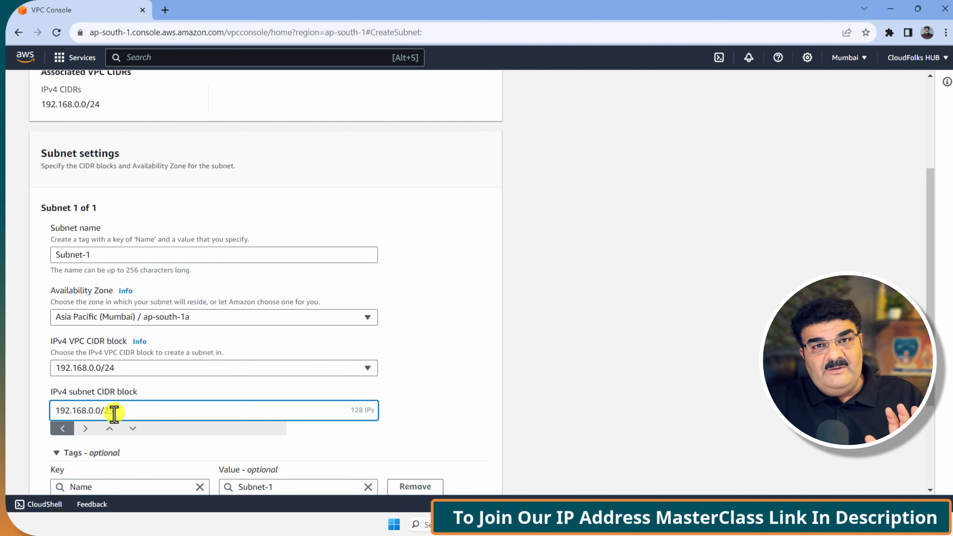
# - Search Windows for "subn" and open Advanced Subnet Calculator
pyautogui.click(394, 525)
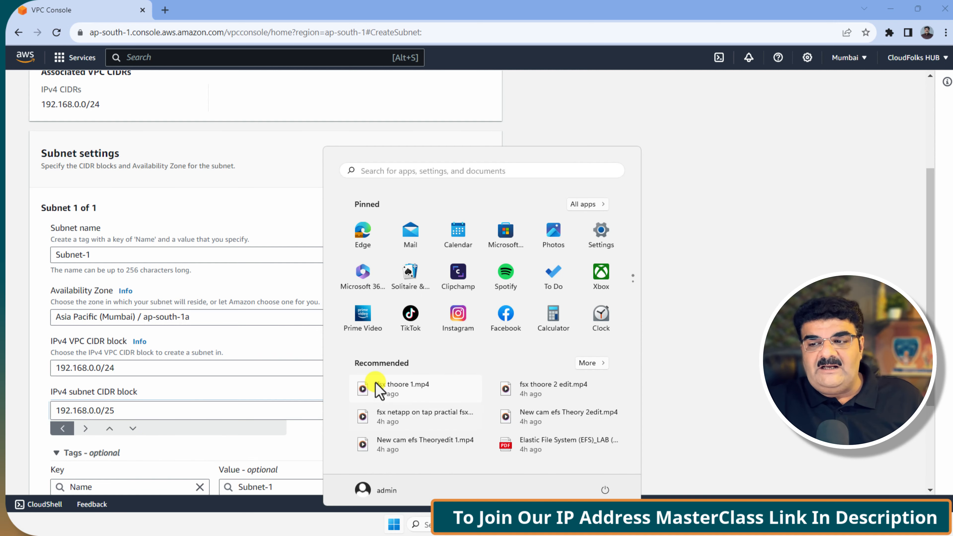
pyautogui.write('sb')
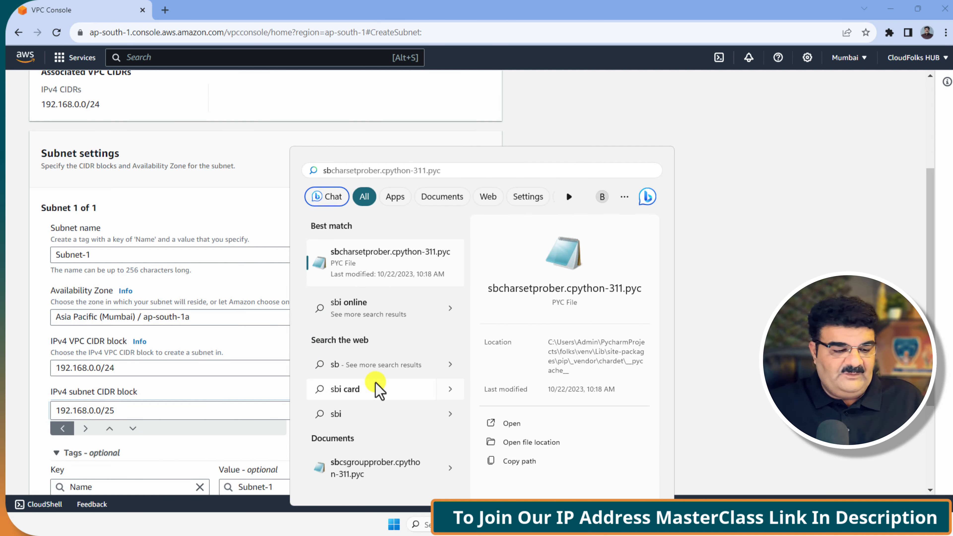
pyautogui.press('BackSpace')
pyautogui.write('ubn')
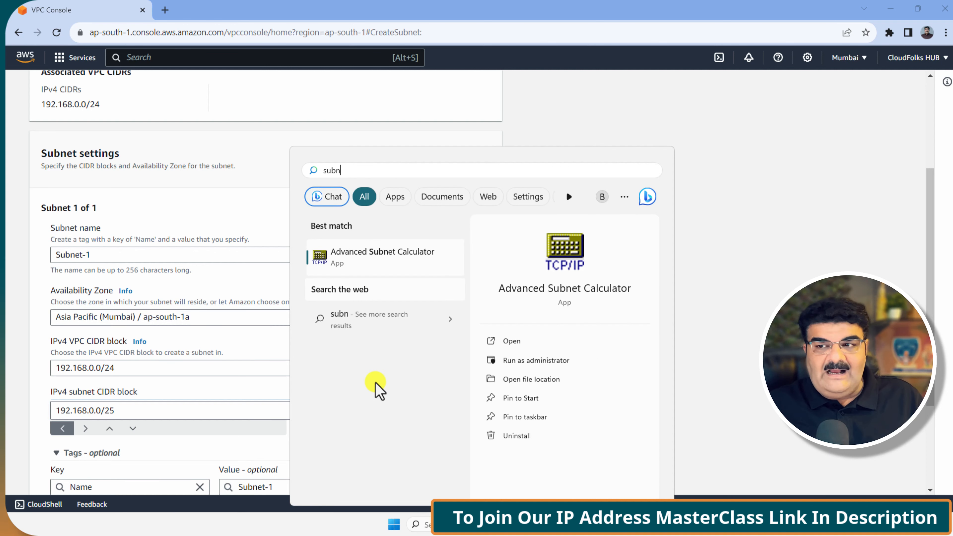
pyautogui.click(386, 256)
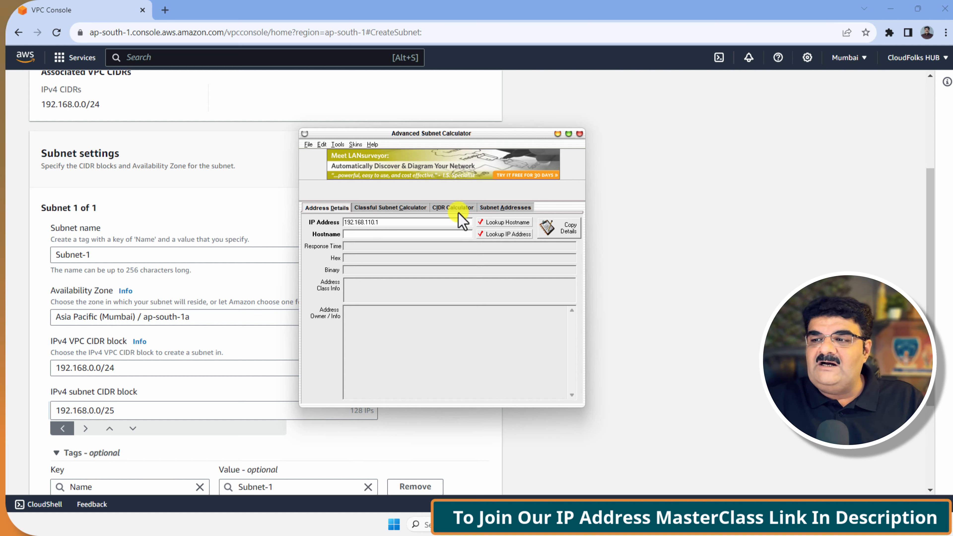
# - Generate a two-subnet split of 192.168.0.0 in the classful subnet calculator and widen the window to show the full results table
pyautogui.click(410, 209)
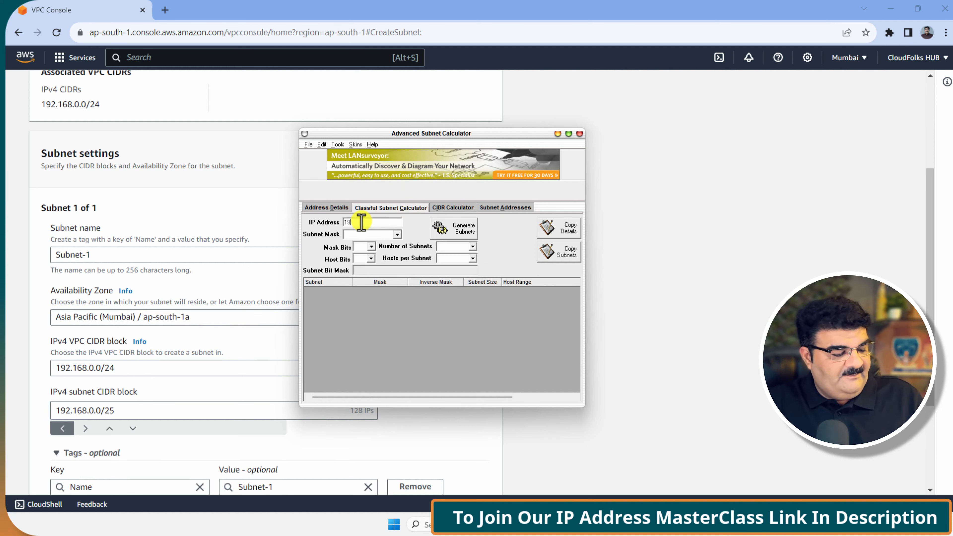
pyautogui.click(361, 223)
pyautogui.write('192.16')
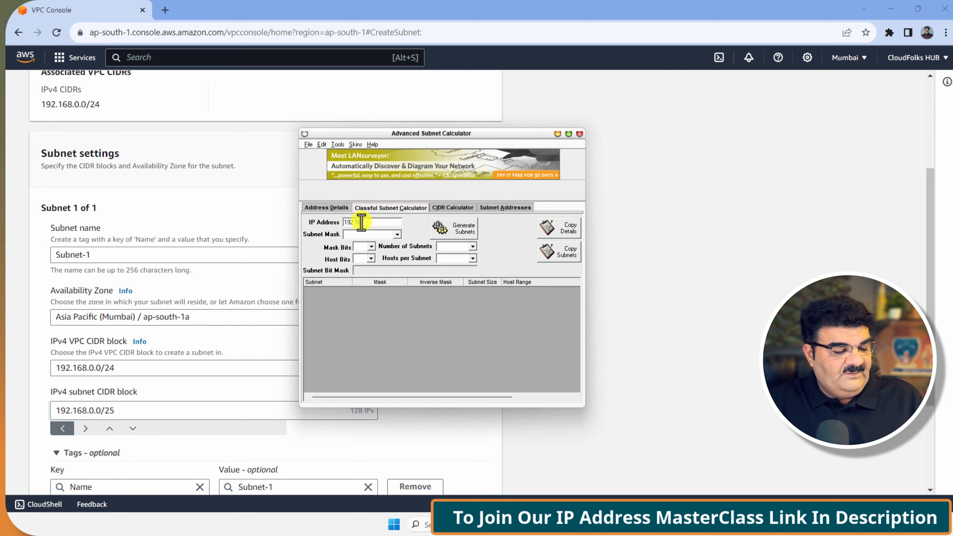
pyautogui.write('8.0')
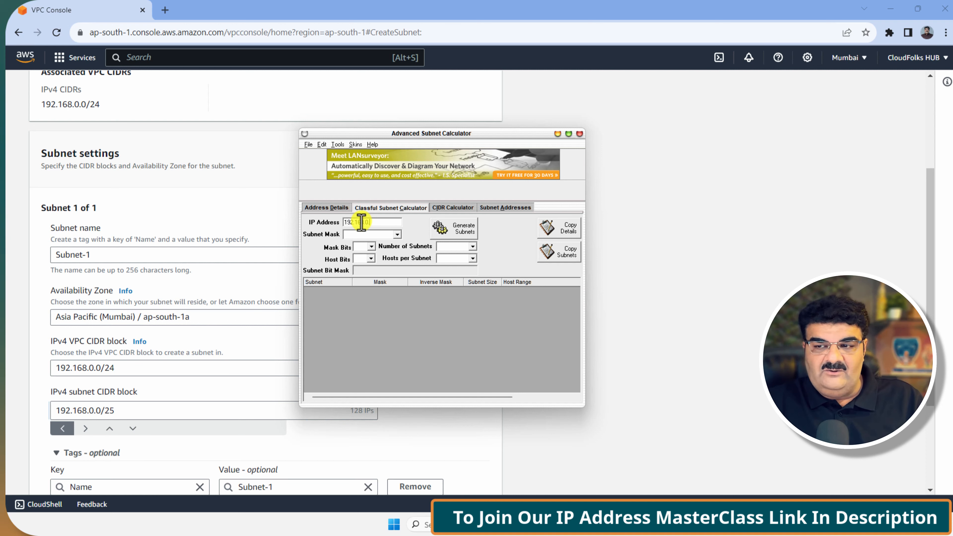
pyautogui.write('.0')
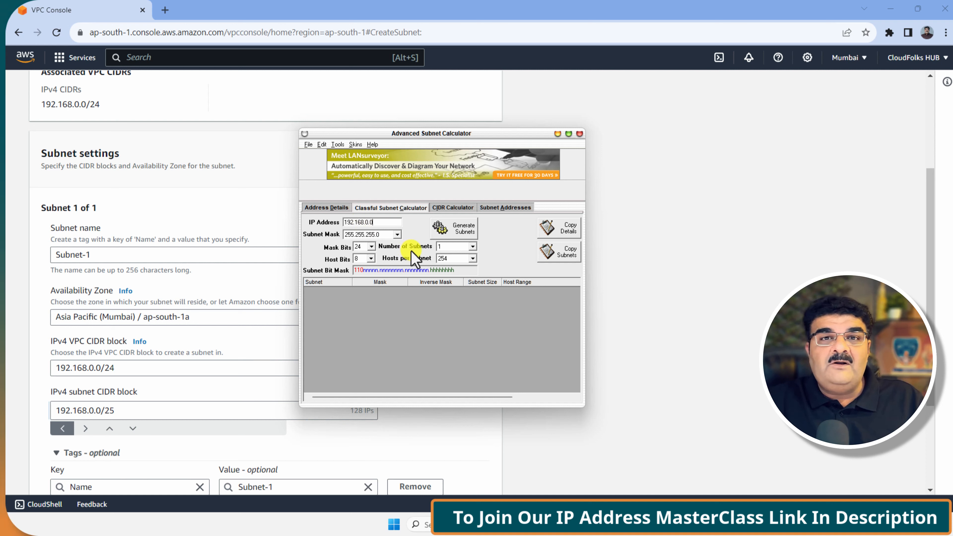
pyautogui.click(470, 247)
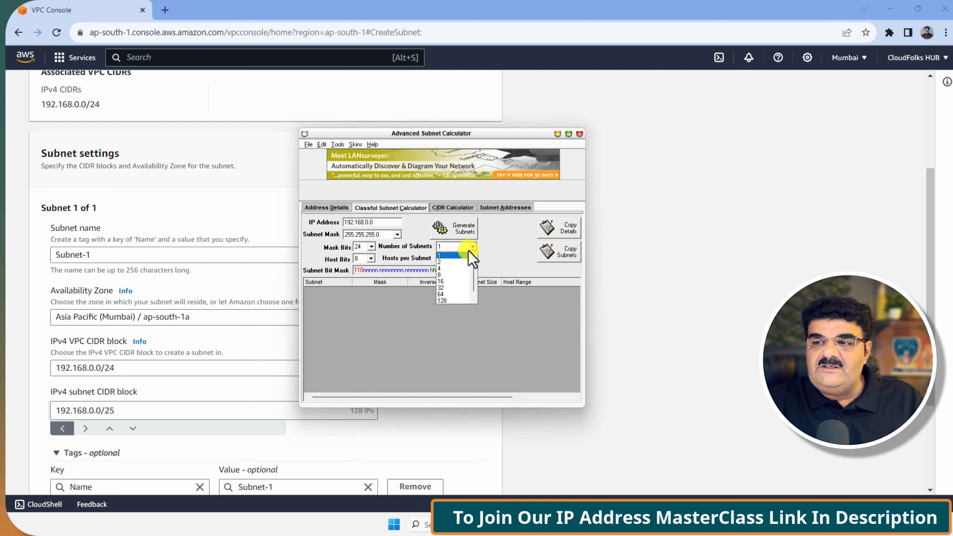
pyautogui.click(453, 262)
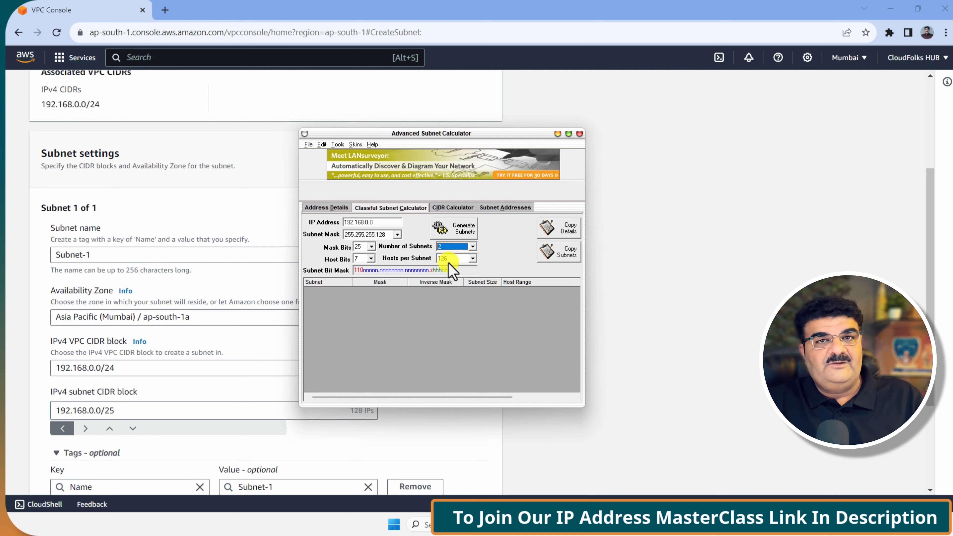
pyautogui.click(471, 234)
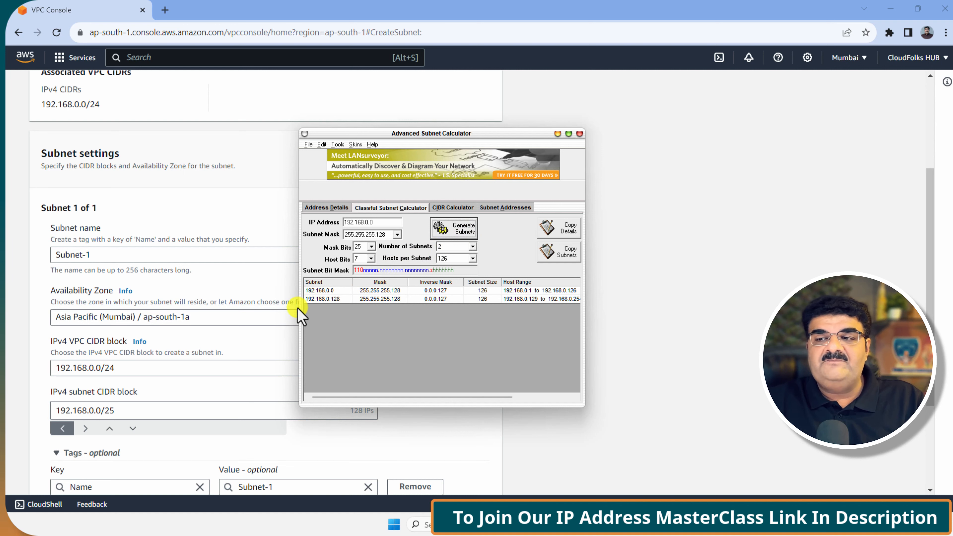
pyautogui.moveTo(298, 306); pyautogui.dragTo(177, 301)
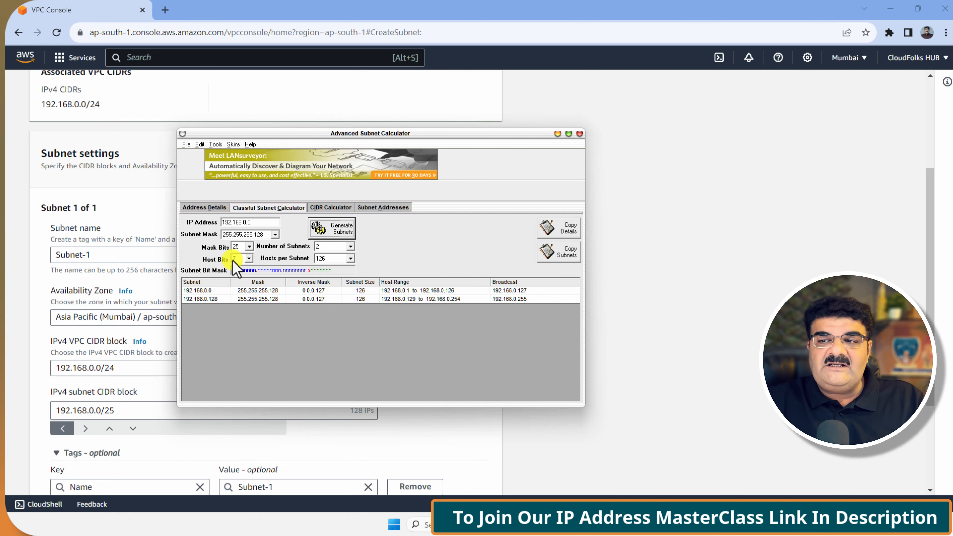
# - Return to the VPC console in Chrome and create Subnet-1 with the 192.168.0.0/25 CIDR block
pyautogui.click(117, 412)
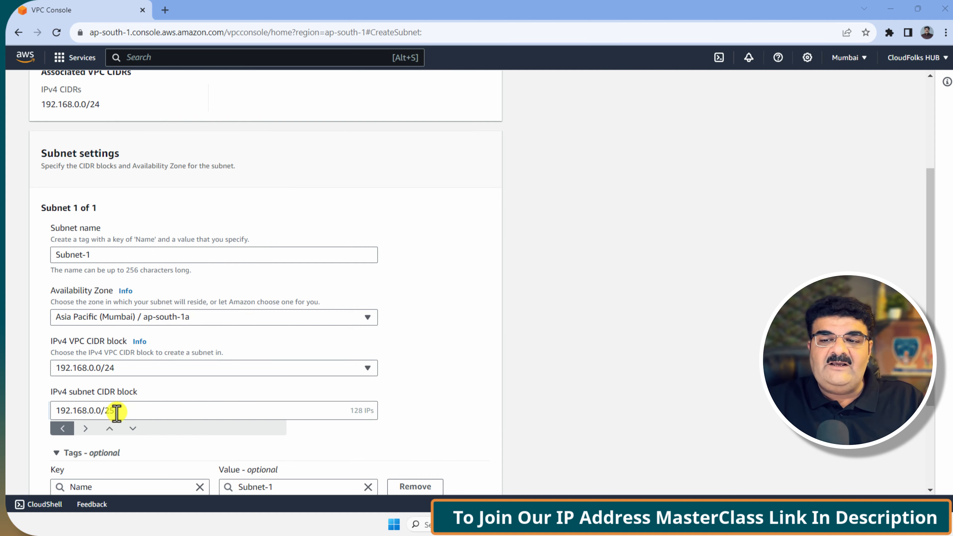
pyautogui.click(116, 412)
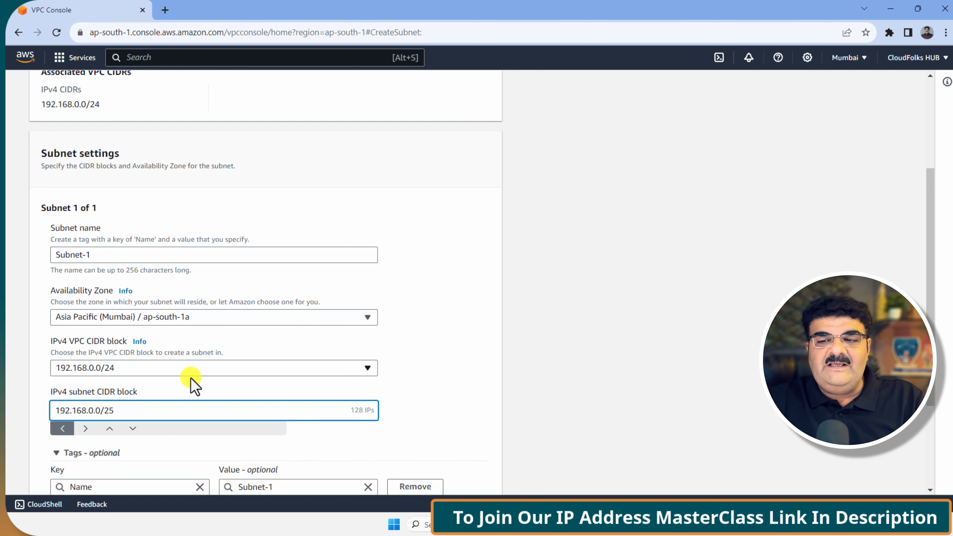
pyautogui.scroll(-3, 191, 380)
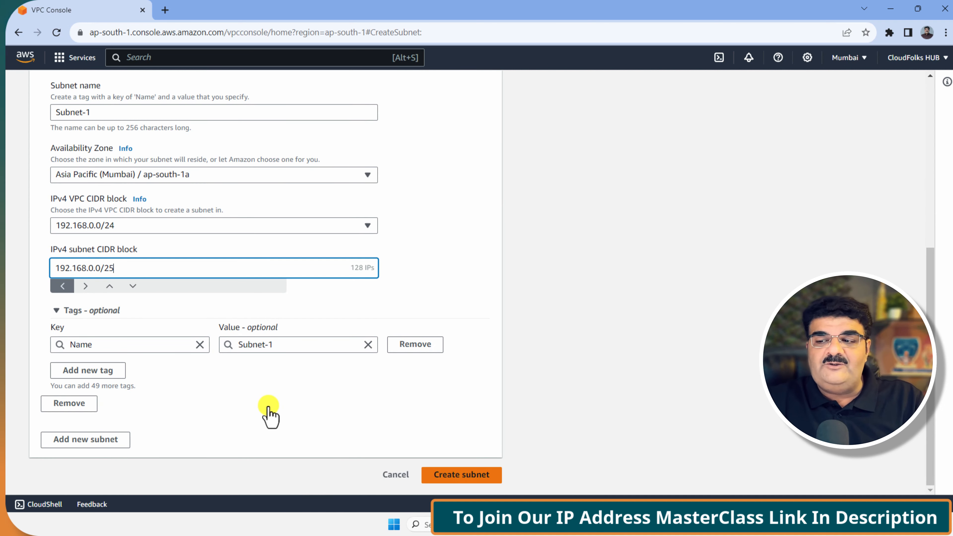
pyautogui.click(457, 475)
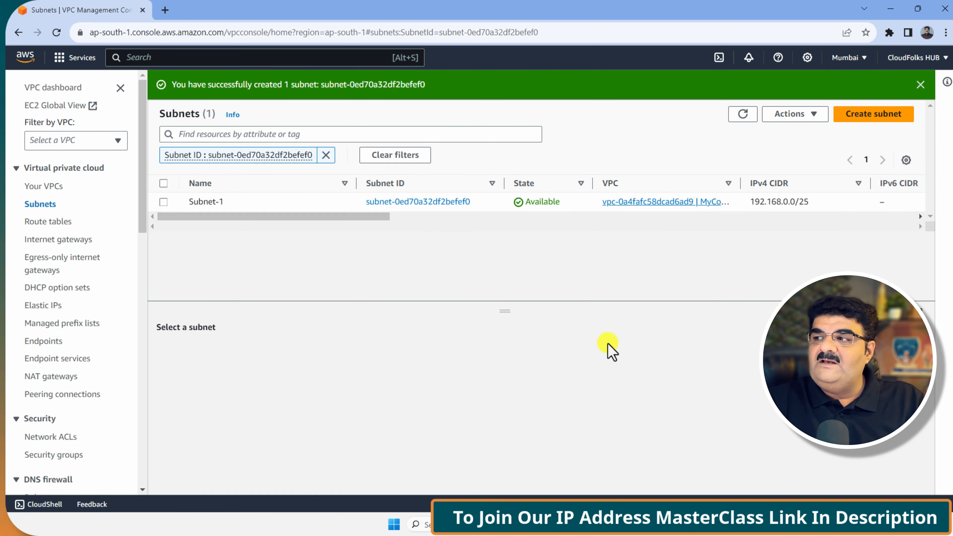
# - Start creating another subnet and choose MyCorpVPC as its VPC
pyautogui.click(870, 115)
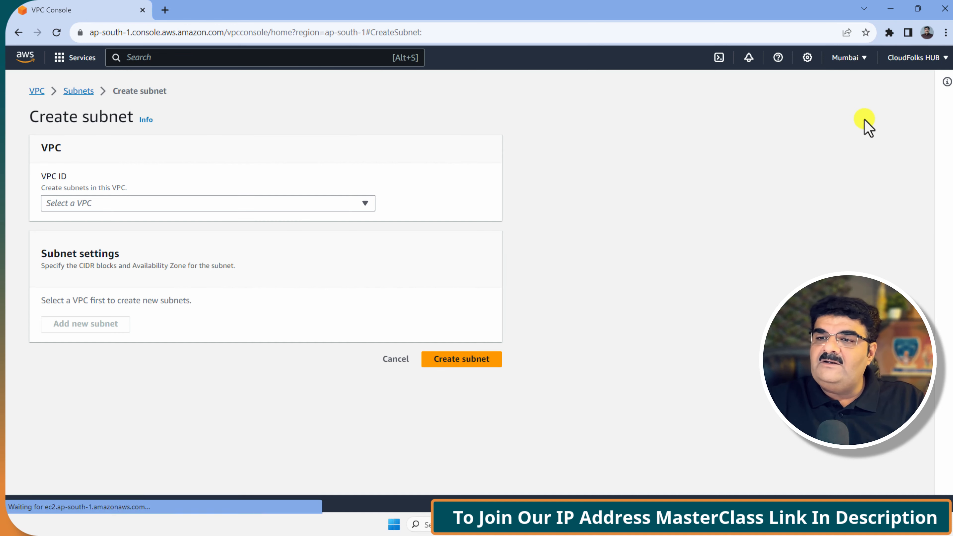
pyautogui.click(177, 205)
pyautogui.click(143, 258)
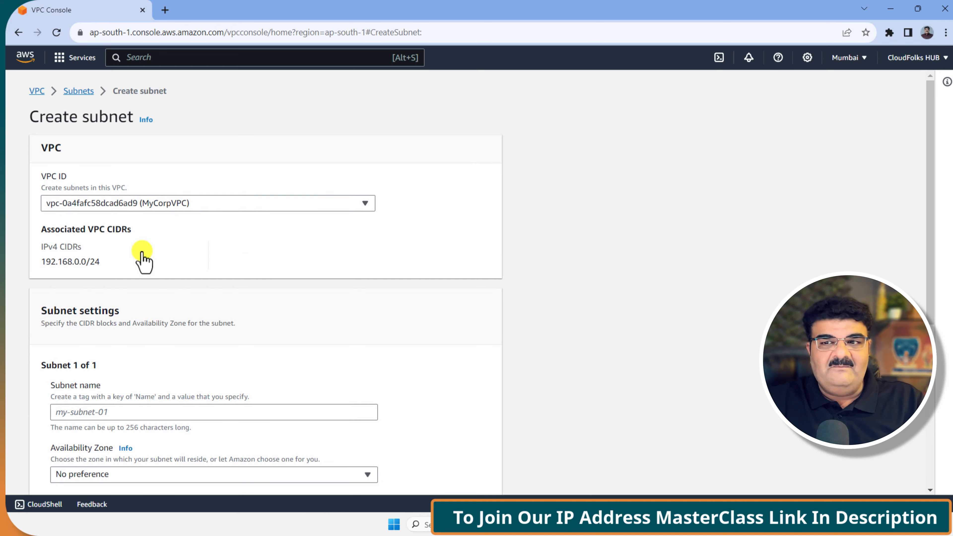
# - Name the new subnet Subnet-2 and place it in the Asia Pacific (Mumbai) / ap-south-1b Availability Zone
pyautogui.scroll(-4, 141, 255)
pyautogui.click(134, 255)
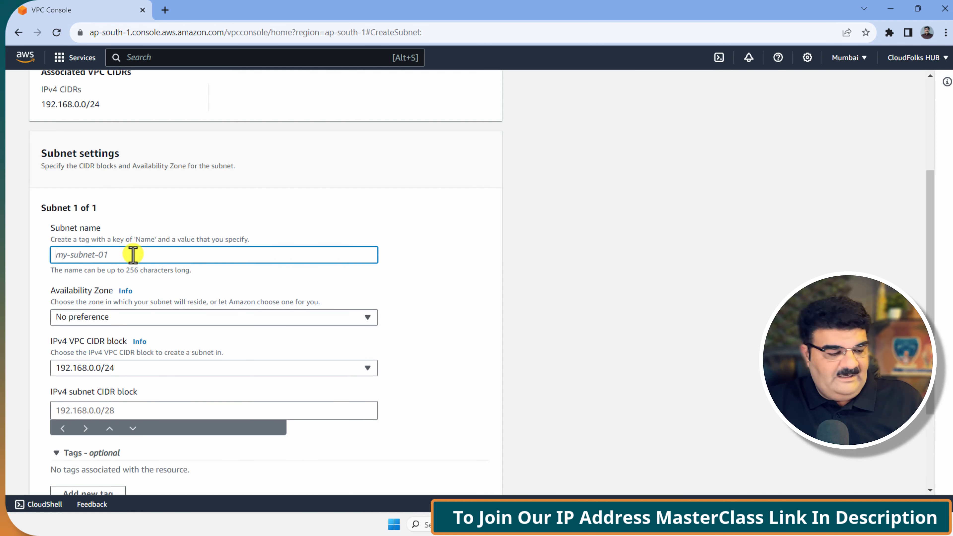
pyautogui.write('Subn')
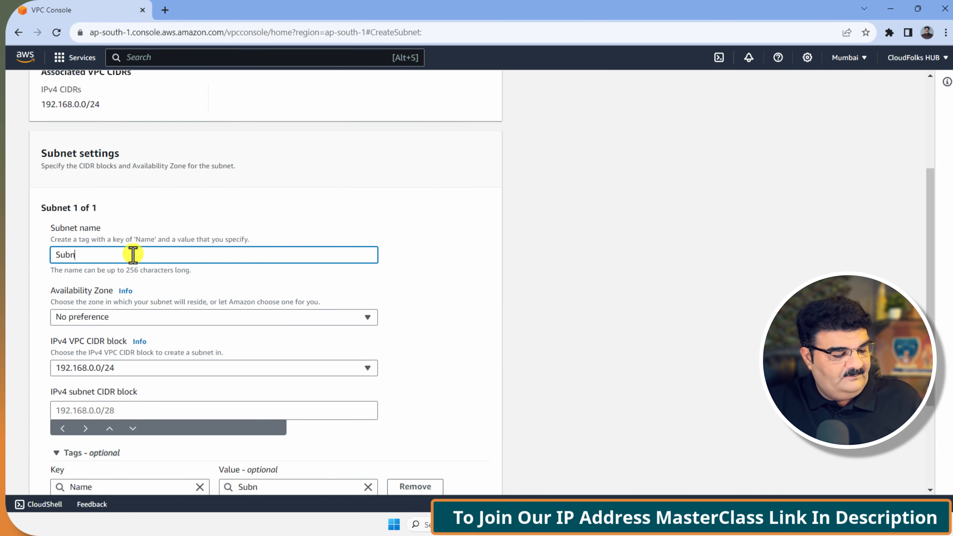
pyautogui.write('et-2')
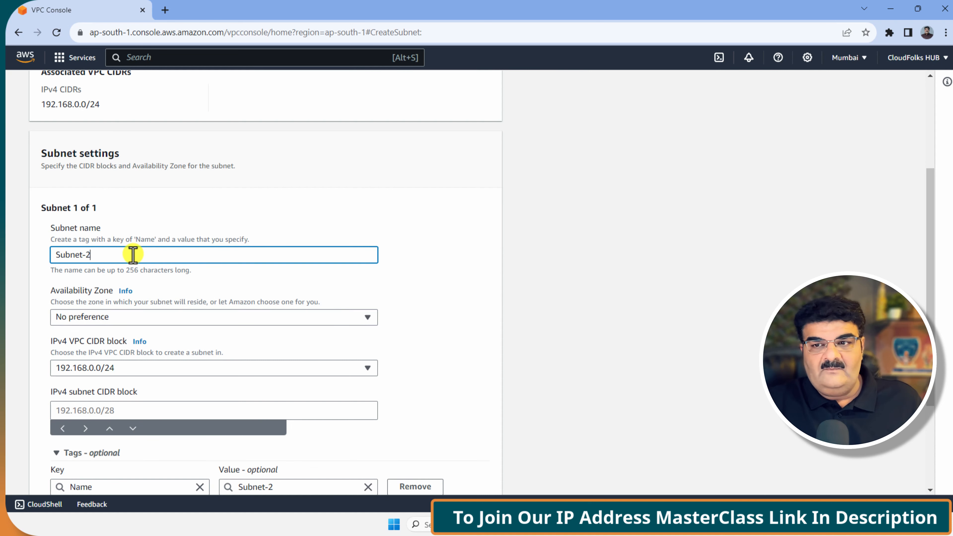
pyautogui.click(138, 319)
pyautogui.click(142, 397)
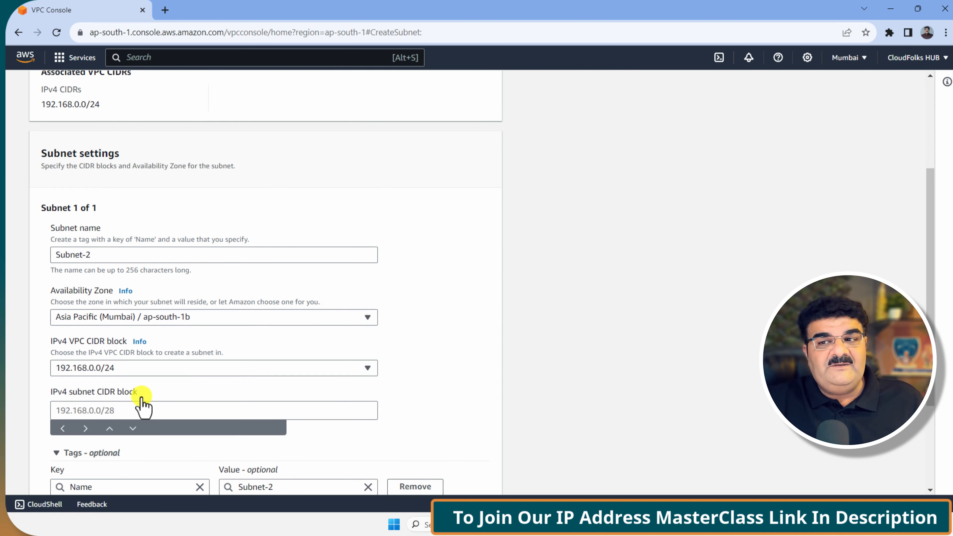
# - Look up the second subnet in Advanced Subnet Calculator and set Subnet-2's IPv4 subnet CIDR block to 192.168.0.128/25 in the VPC console
pyautogui.click(118, 405)
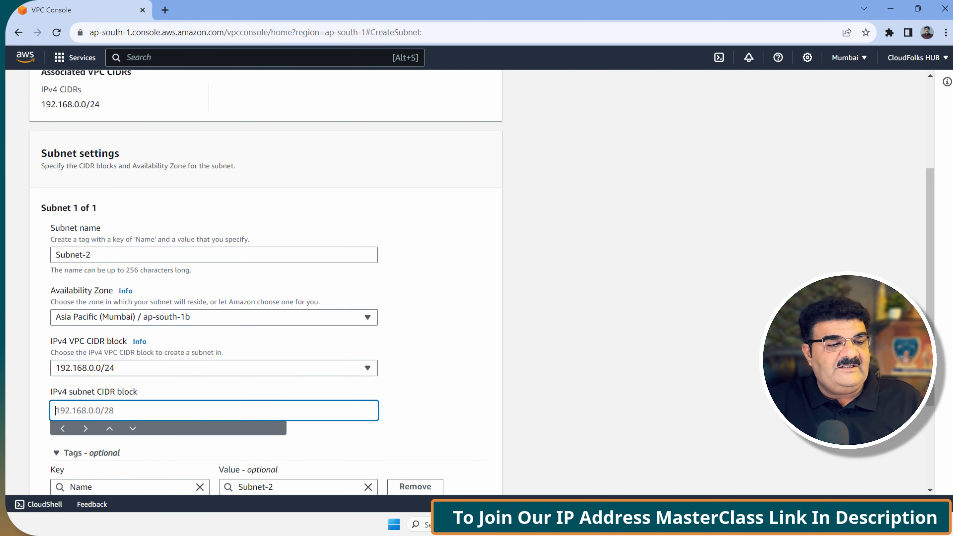
pyautogui.hotkey('alt', 'Tab')
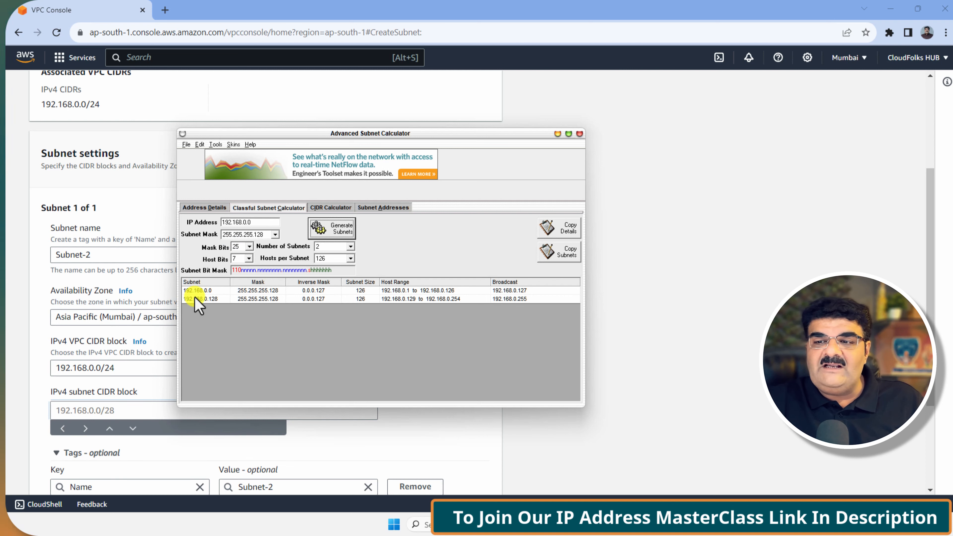
pyautogui.click(124, 413)
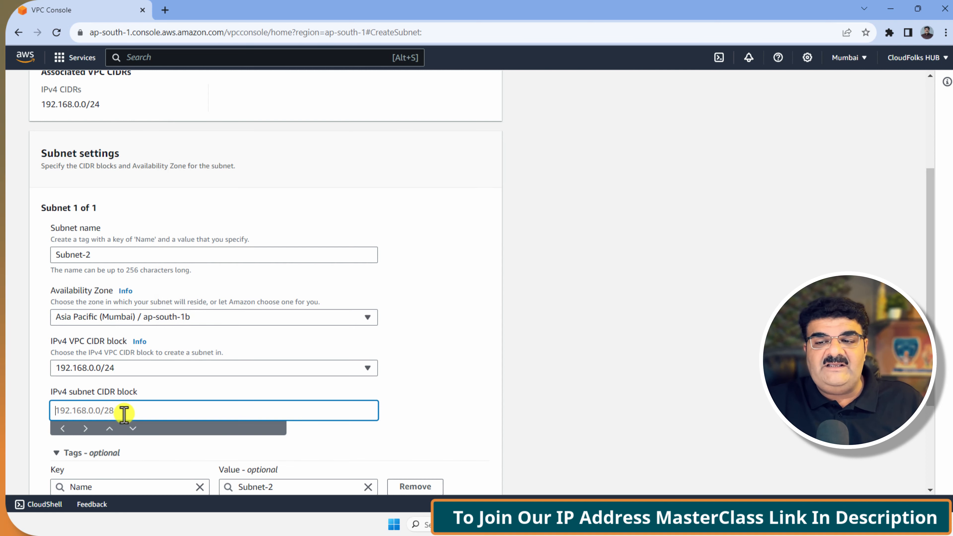
pyautogui.write('19')
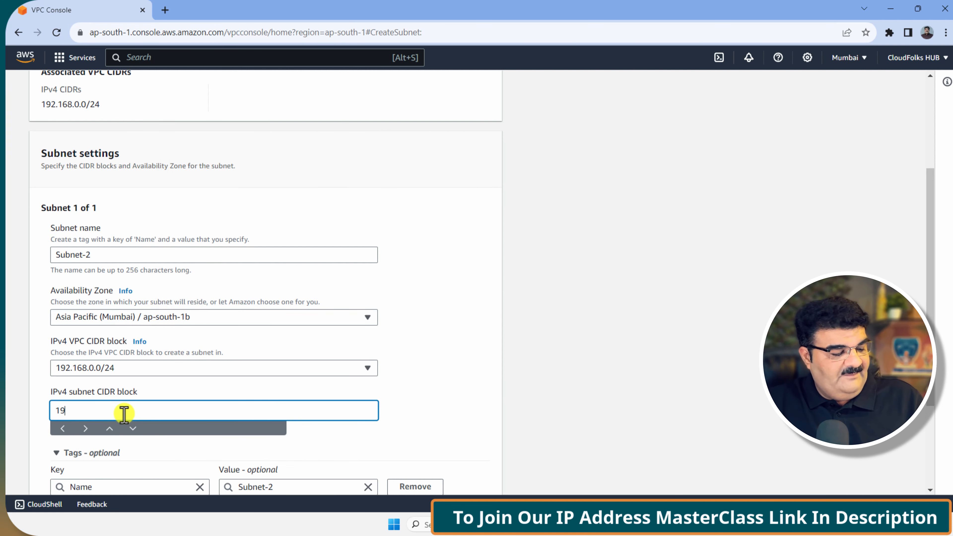
pyautogui.write('2.1')
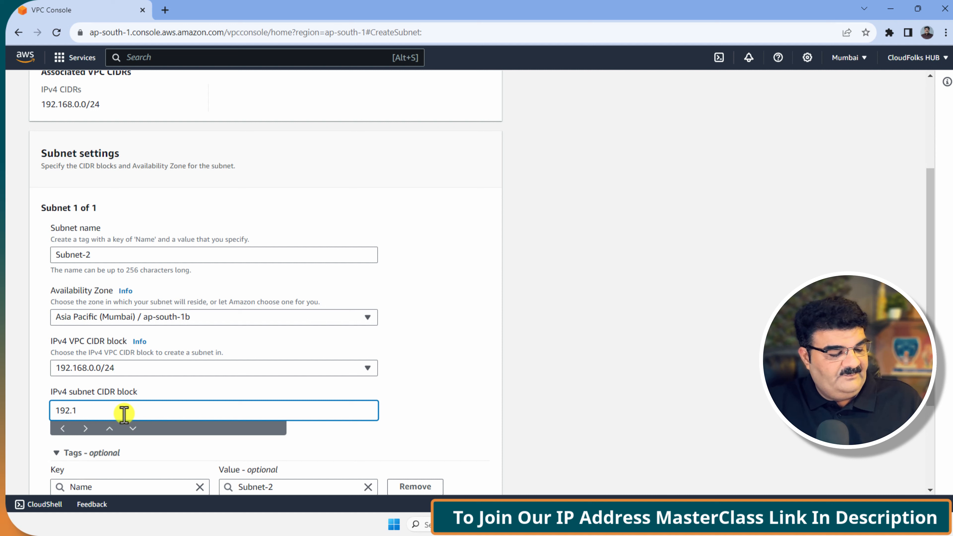
pyautogui.write('68')
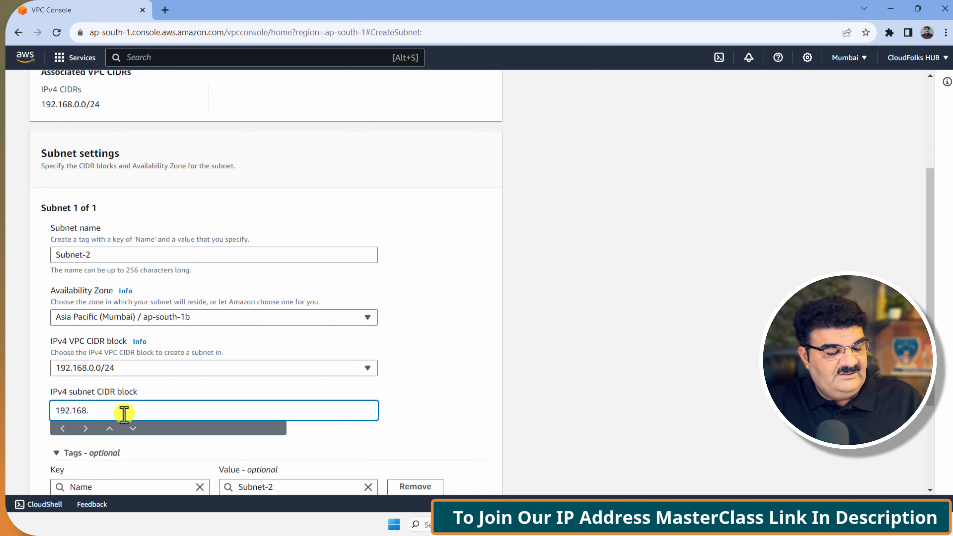
pyautogui.write('.0')
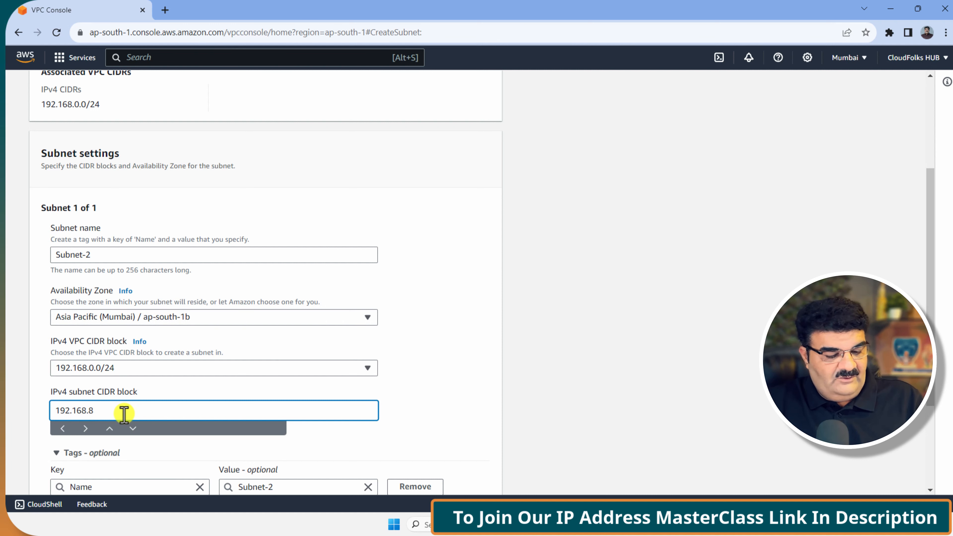
pyautogui.press('BackSpace')
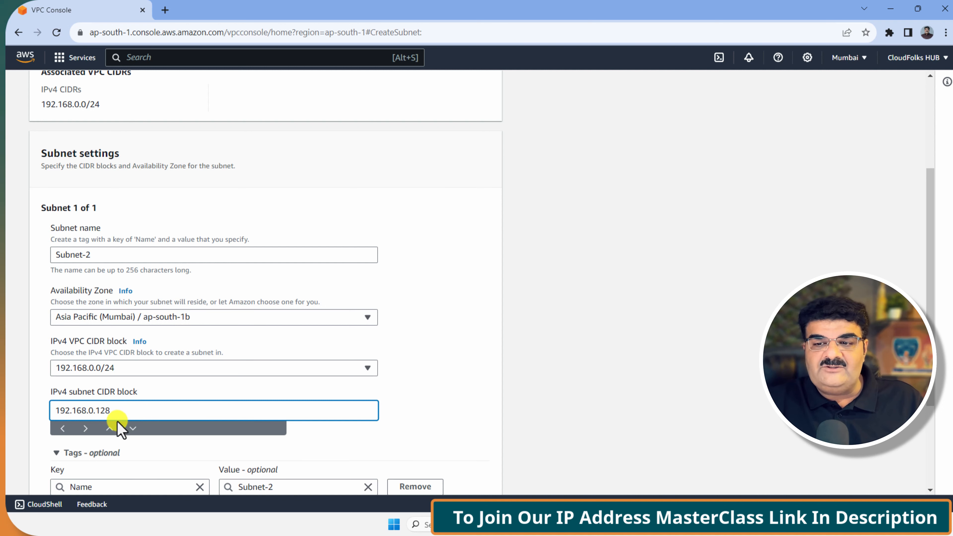
pyautogui.click(110, 428)
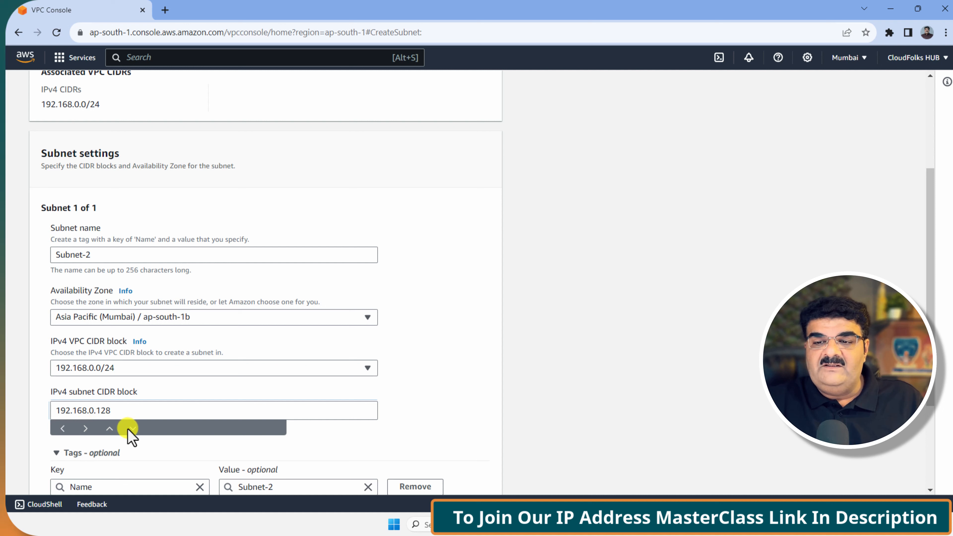
pyautogui.click(120, 410)
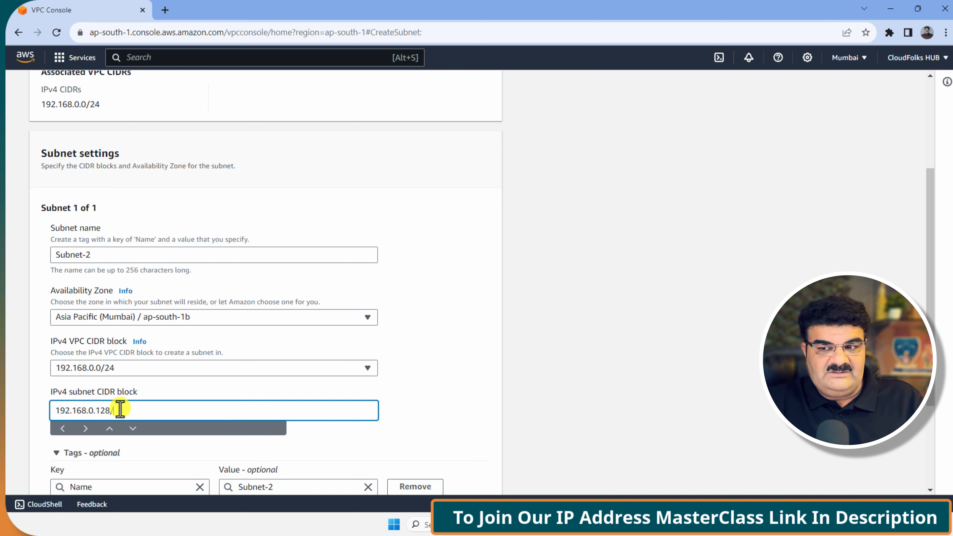
pyautogui.write('/2')
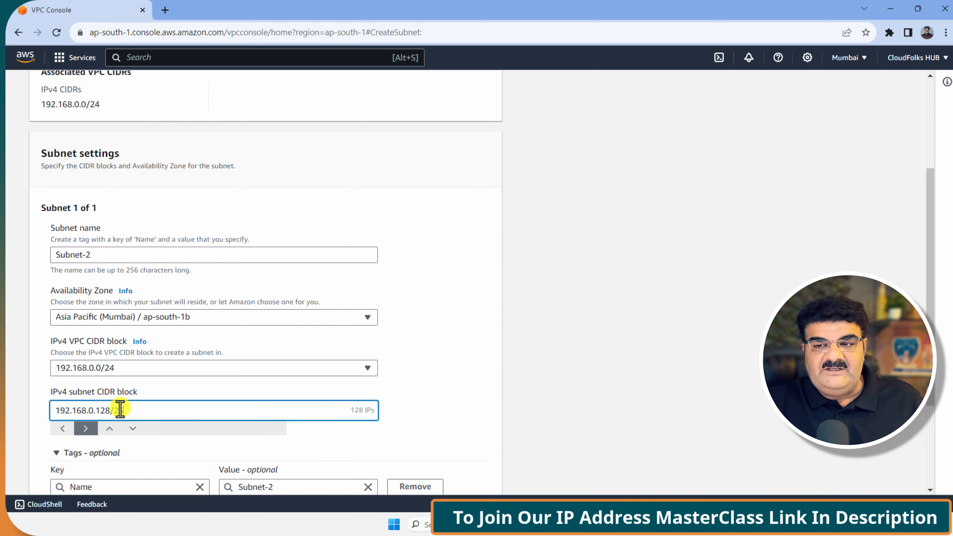
pyautogui.write('5')
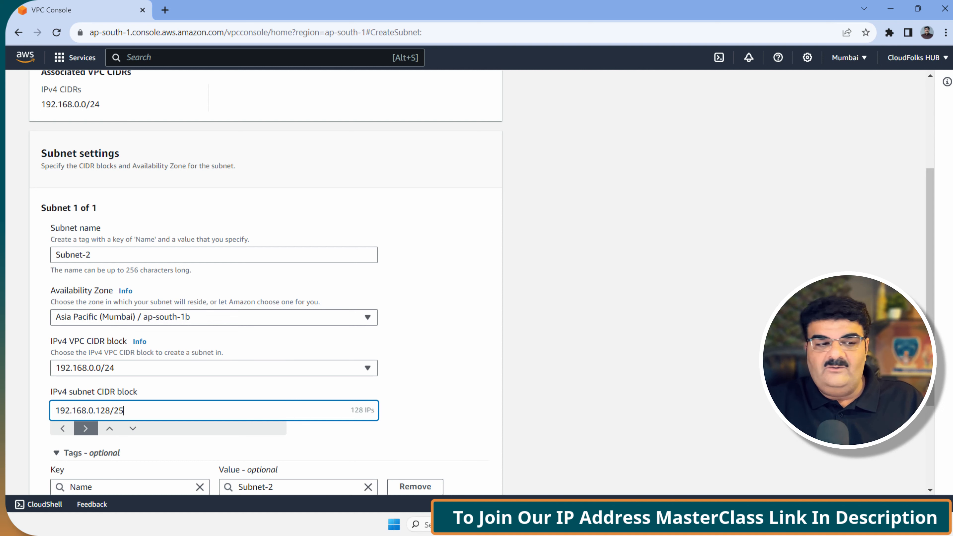
# - Recheck the split in Advanced Subnet Calculator, minimize it, and create Subnet-2 in the VPC console
pyautogui.hotkey('alt', 'Tab')
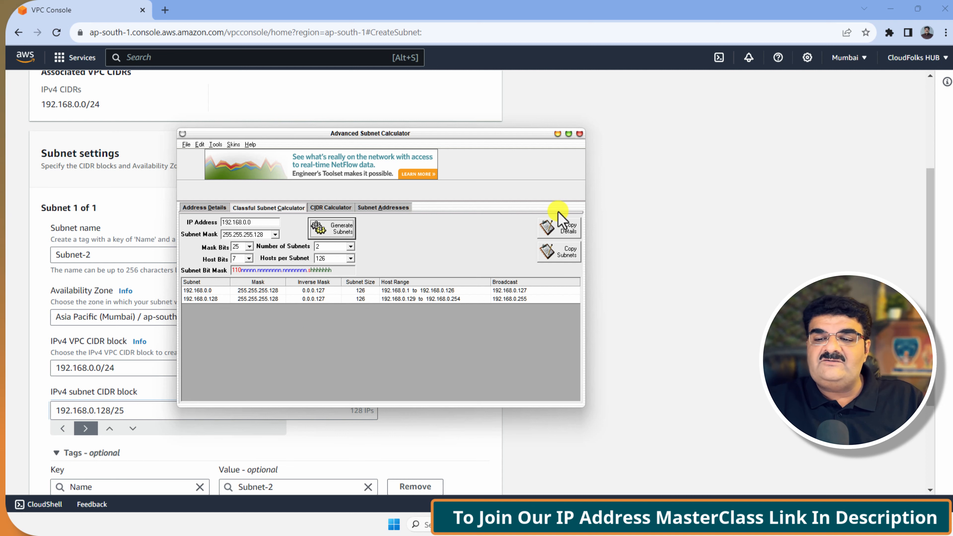
pyautogui.click(557, 134)
pyautogui.scroll(-3, 326, 315)
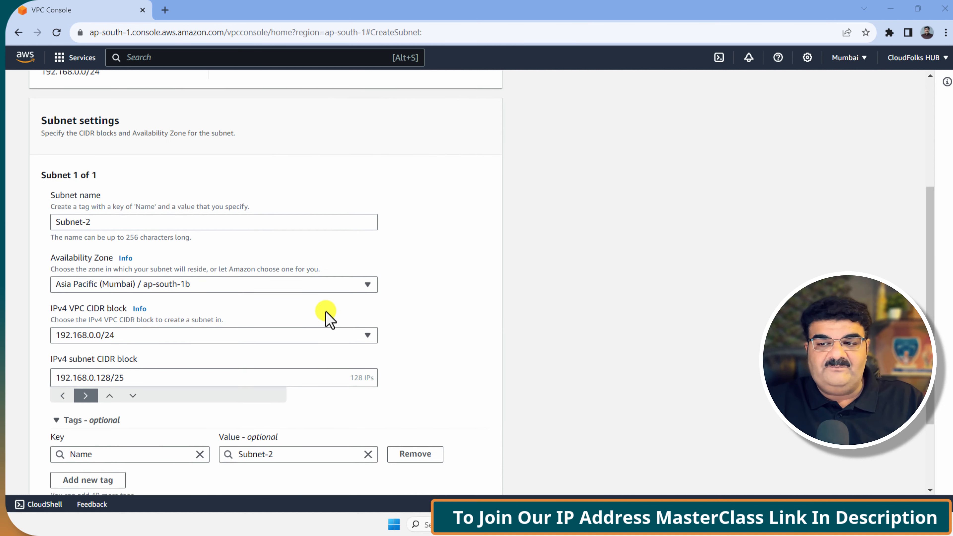
pyautogui.click(453, 477)
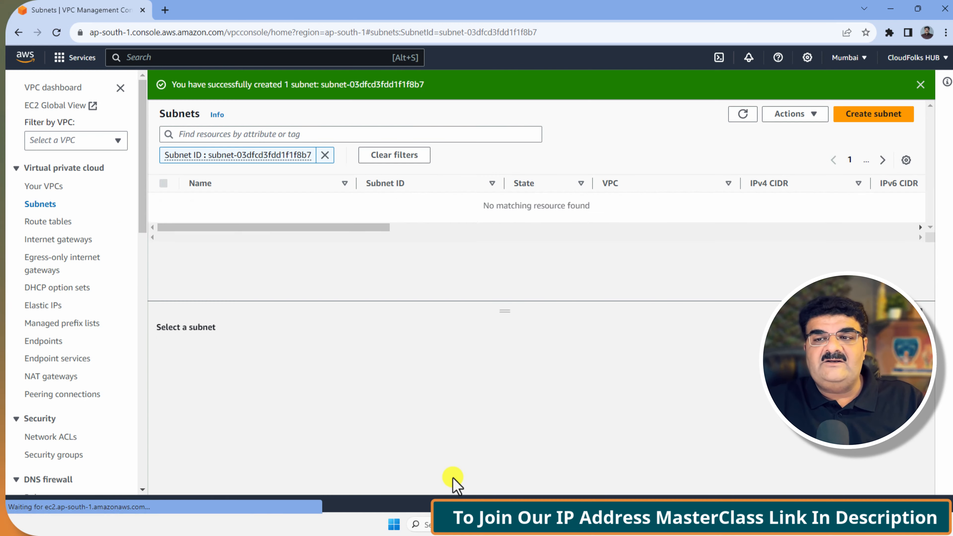
# - Remove the Subnet ID filter from the subnets list and review the Availability Zones of Subnet-1 and Subnet-2
pyautogui.click(325, 155)
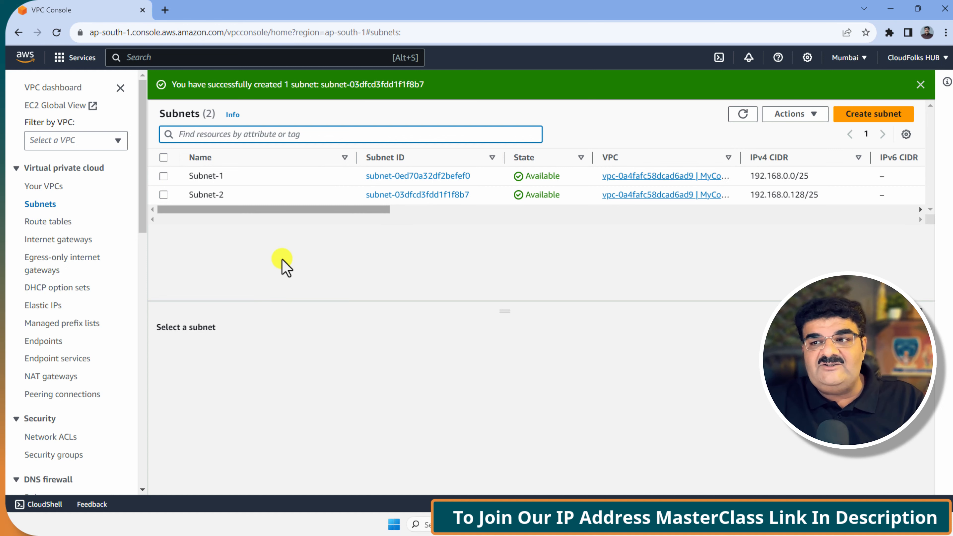
pyautogui.moveTo(304, 210); pyautogui.dragTo(527, 233)
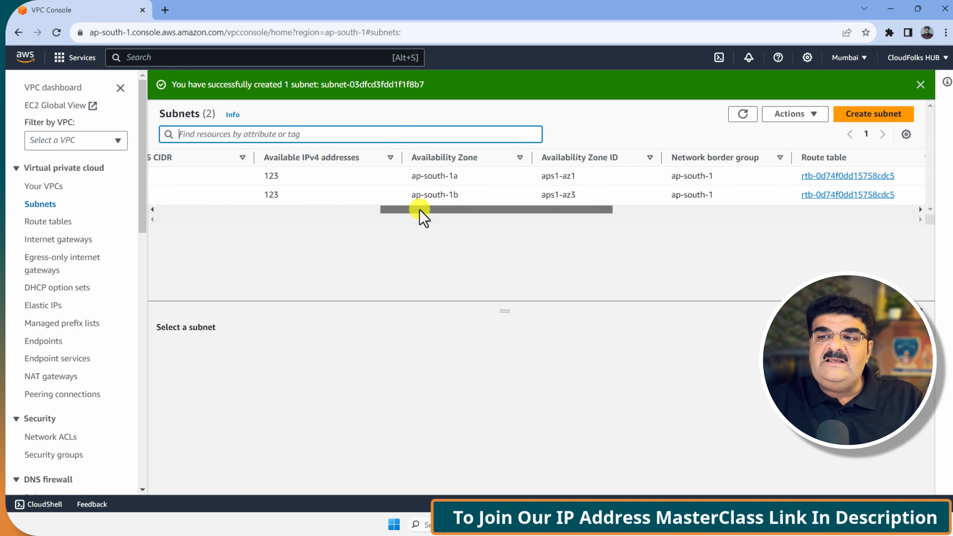
pyautogui.moveTo(424, 213); pyautogui.dragTo(215, 213)
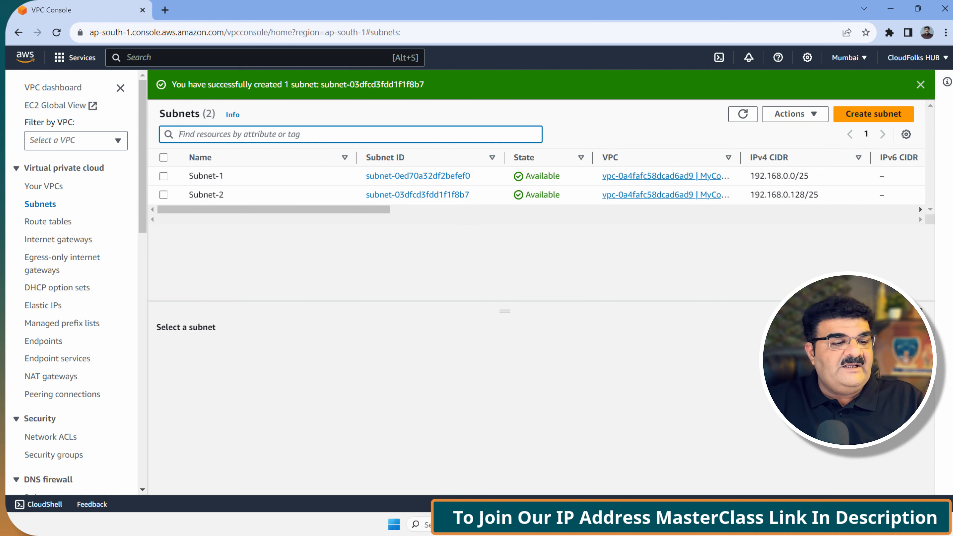
# - Compare the available IPv4 addresses of Subnet-1 and Subnet-2 in the VPC console with the hosts per subnet in Advanced Subnet Calculator
pyautogui.hotkey('alt', 'Tab')
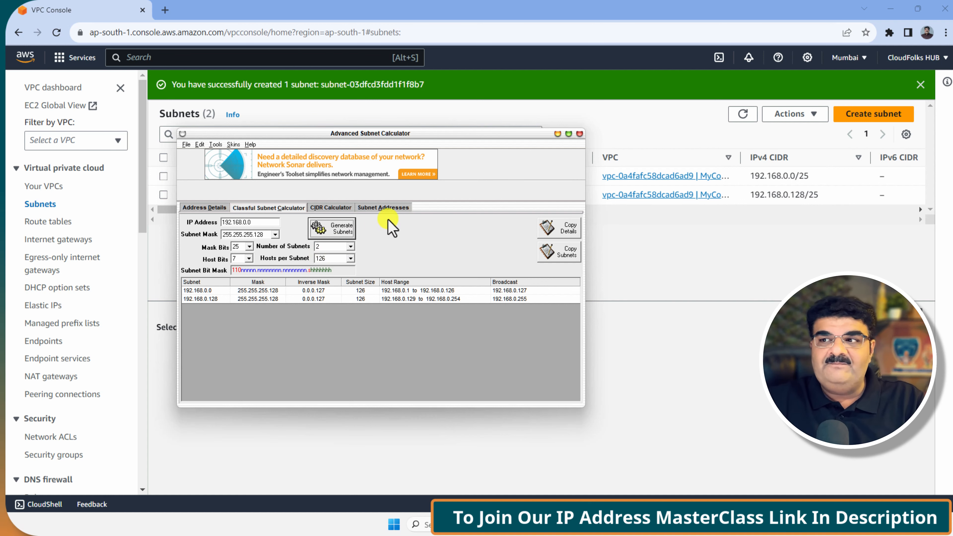
pyautogui.click(558, 134)
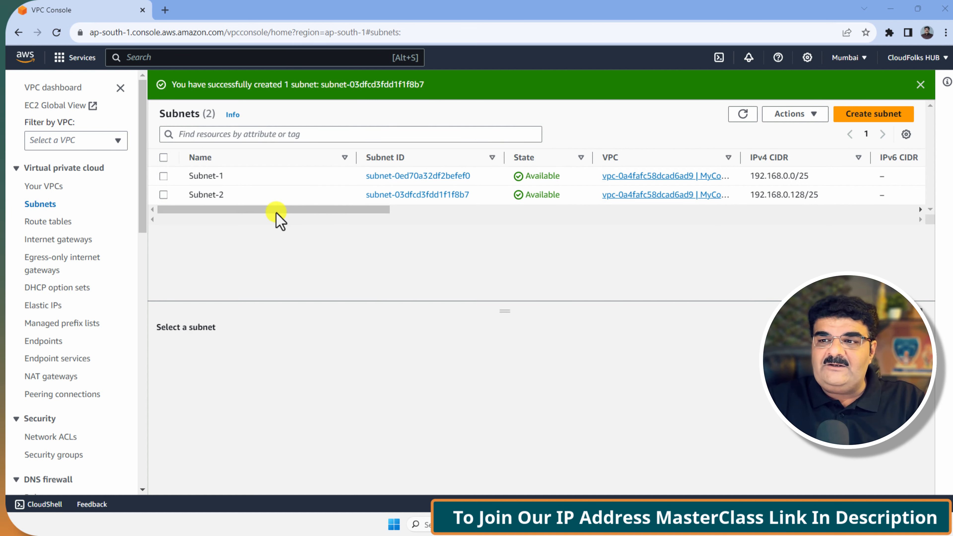
pyautogui.click(275, 134)
pyautogui.click(305, 222)
pyautogui.click(351, 224)
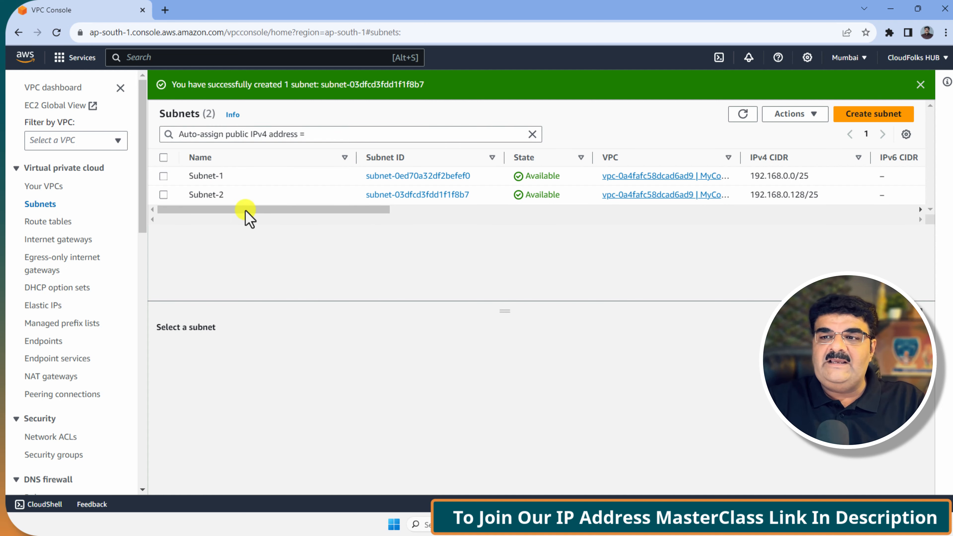
pyautogui.moveTo(234, 211); pyautogui.dragTo(404, 224)
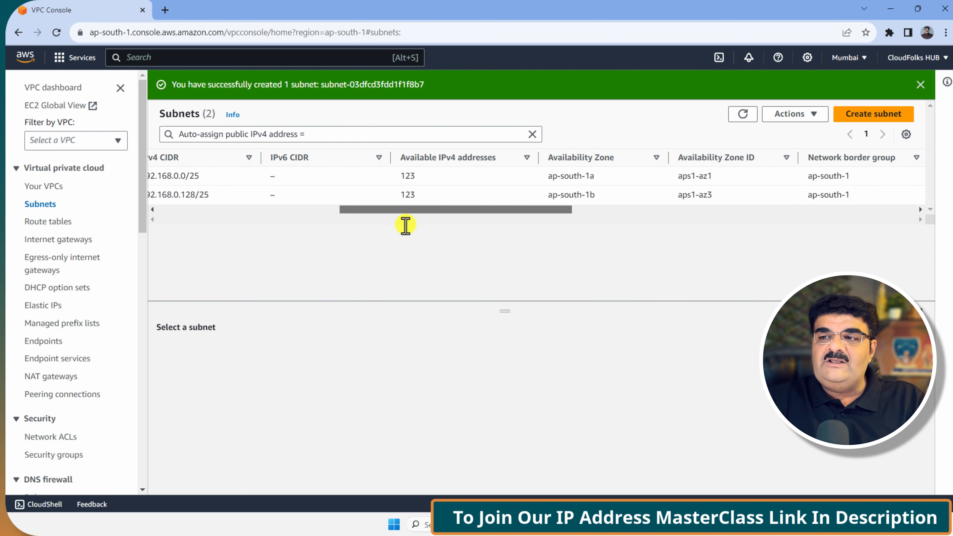
pyautogui.moveTo(401, 176); pyautogui.dragTo(411, 197)
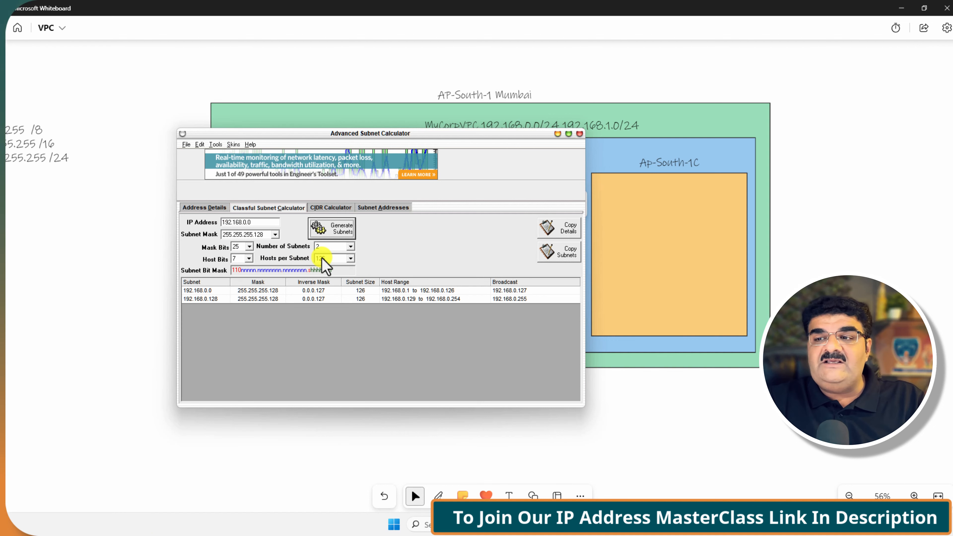
pyautogui.click(557, 134)
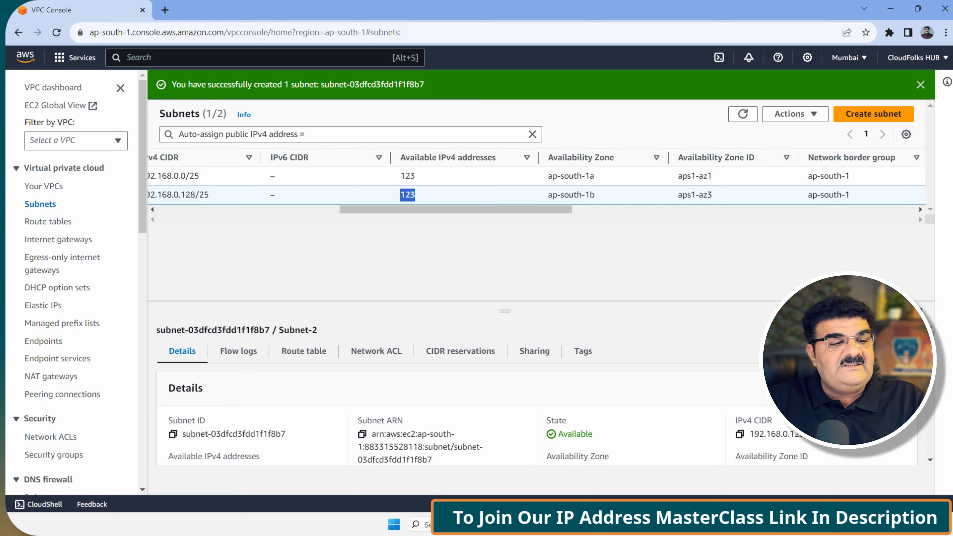
pyautogui.hotkey('alt', 'Tab')
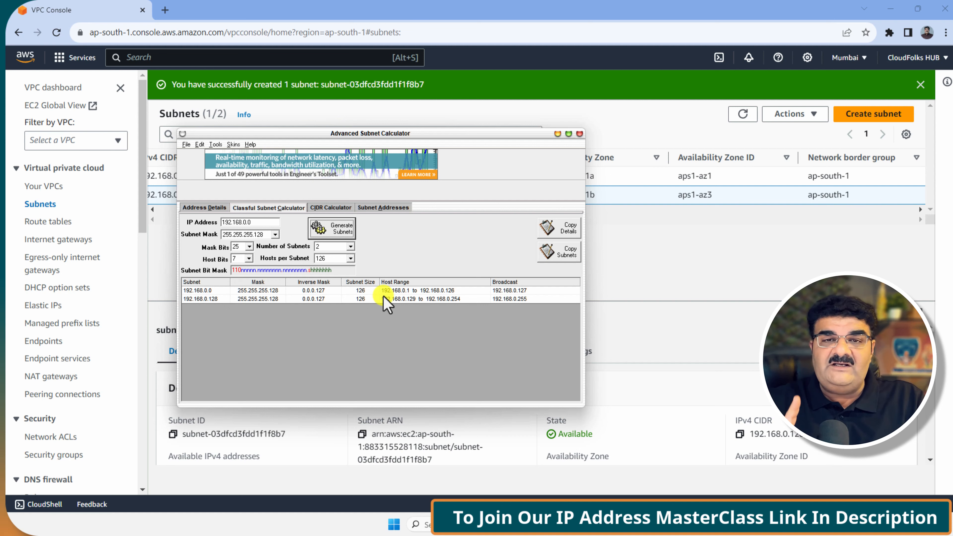
pyautogui.click(172, 264)
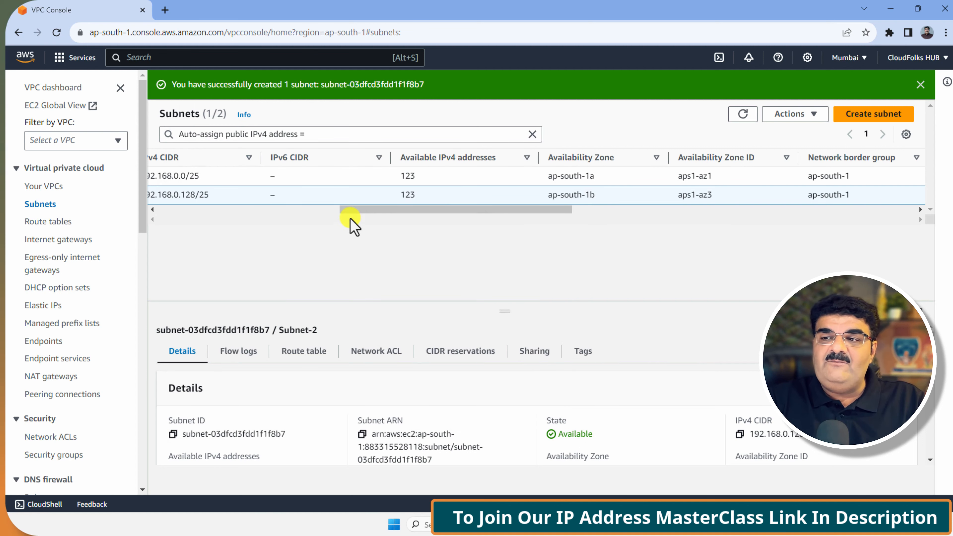
# - Deselect Subnet-2 and select Subnet-1 in the subnets list
pyautogui.moveTo(376, 208); pyautogui.dragTo(161, 208)
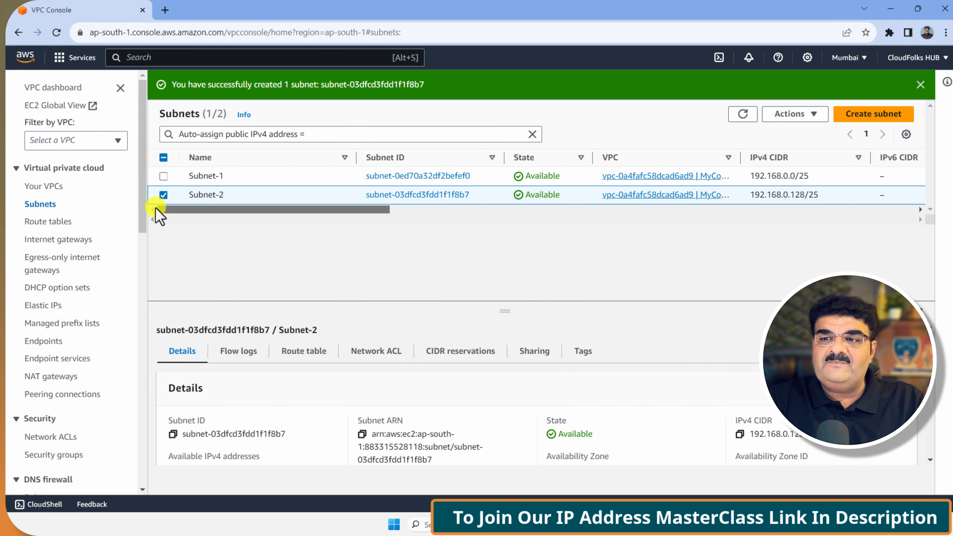
pyautogui.click(164, 195)
pyautogui.click(164, 177)
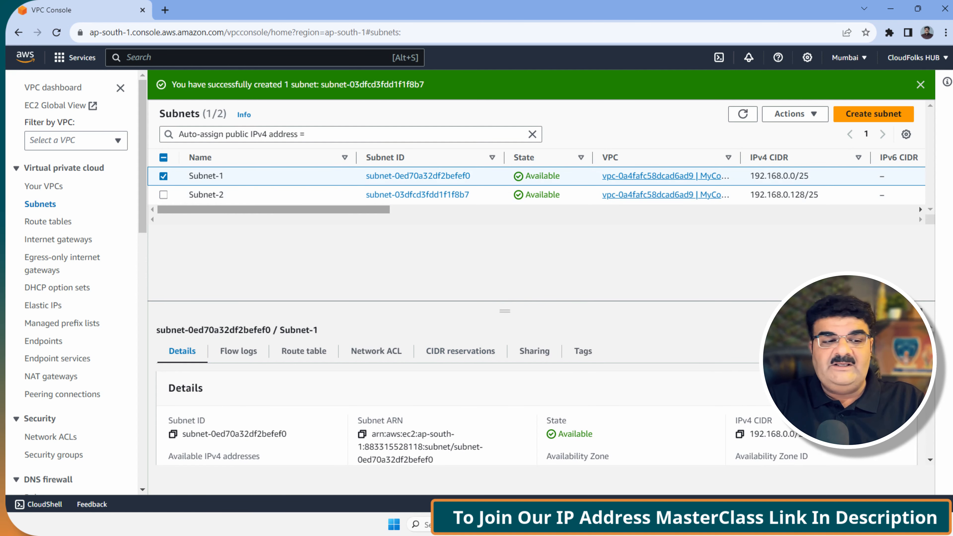
# - Review the host ranges in Advanced Subnet Calculator, minimize it, and examine the CIDR and available-address columns of the VPC subnets
pyautogui.hotkey('alt', 'Tab')
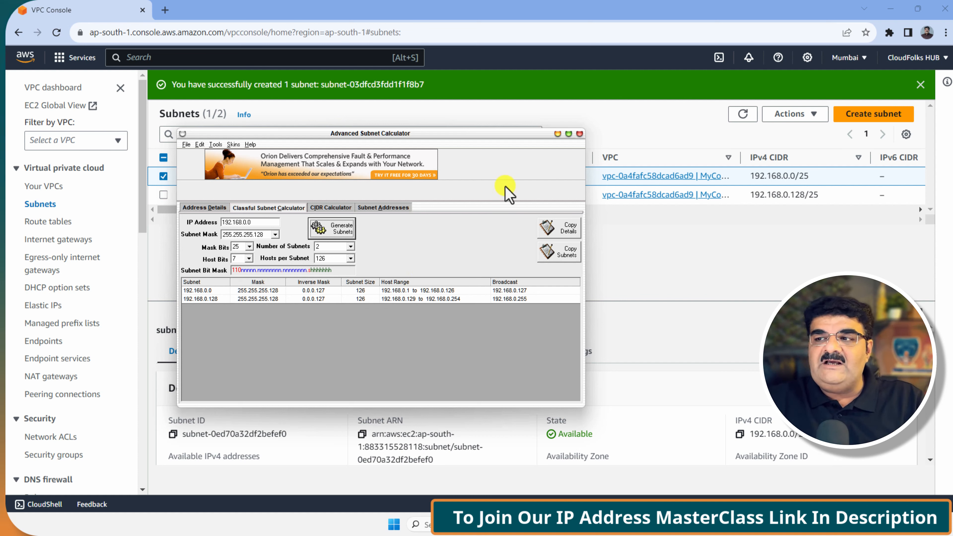
pyautogui.click(558, 133)
pyautogui.moveTo(374, 213); pyautogui.dragTo(537, 212)
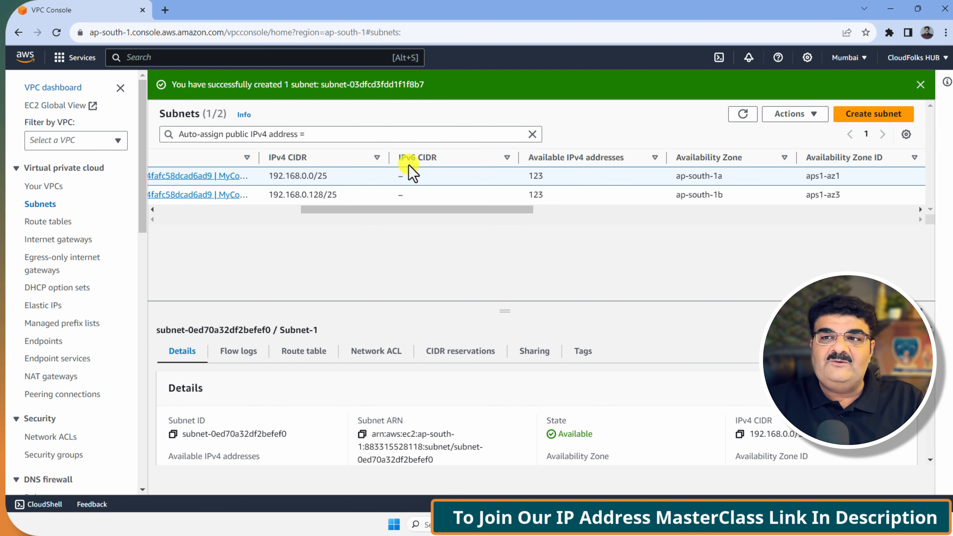
# - Search the AWS services for ec2 and open the EC2 dashboard in a new browser tab
pyautogui.click(123, 58)
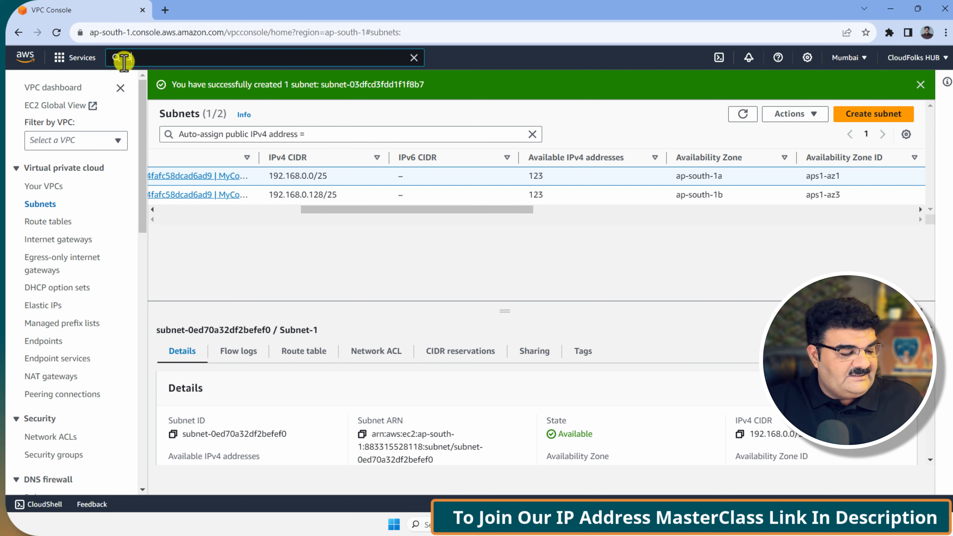
pyautogui.write('ec2')
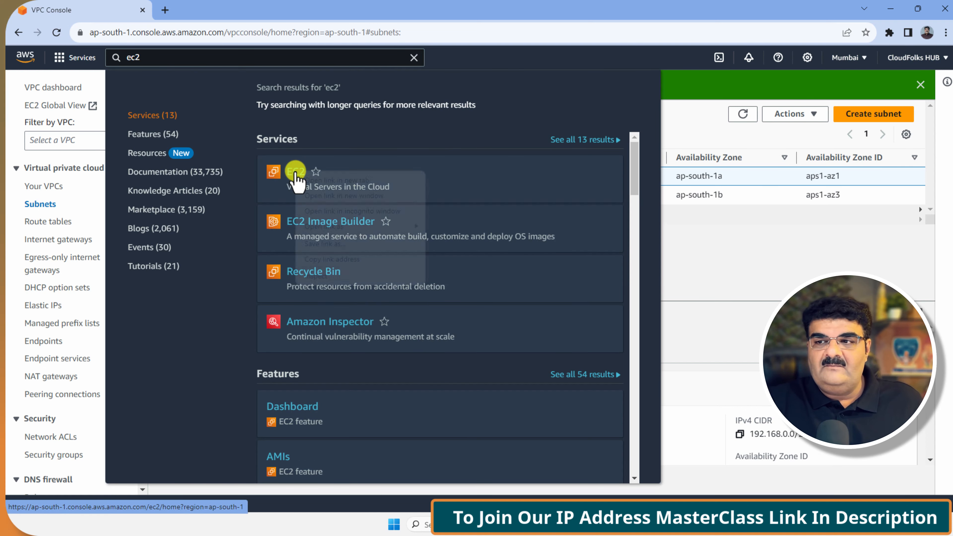
pyautogui.rightClick(298, 173)
pyautogui.click(337, 181)
pyautogui.click(182, 10)
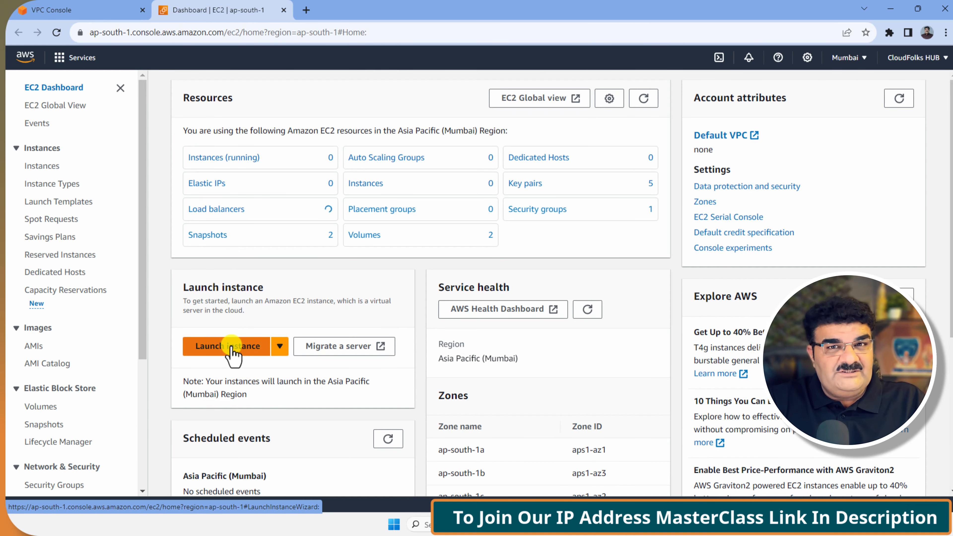
# - Start launching a new EC2 instance and name it Server-1A
pyautogui.click(232, 349)
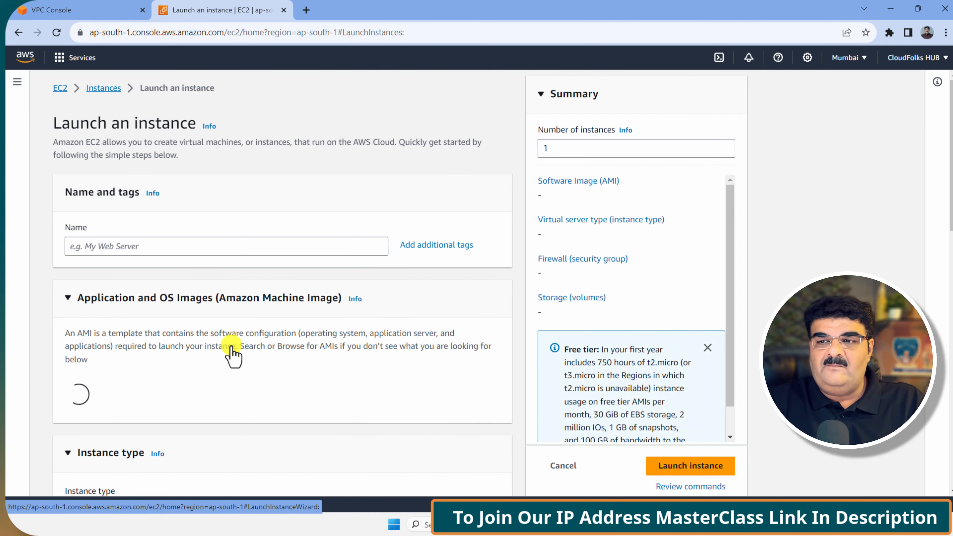
pyautogui.click(198, 247)
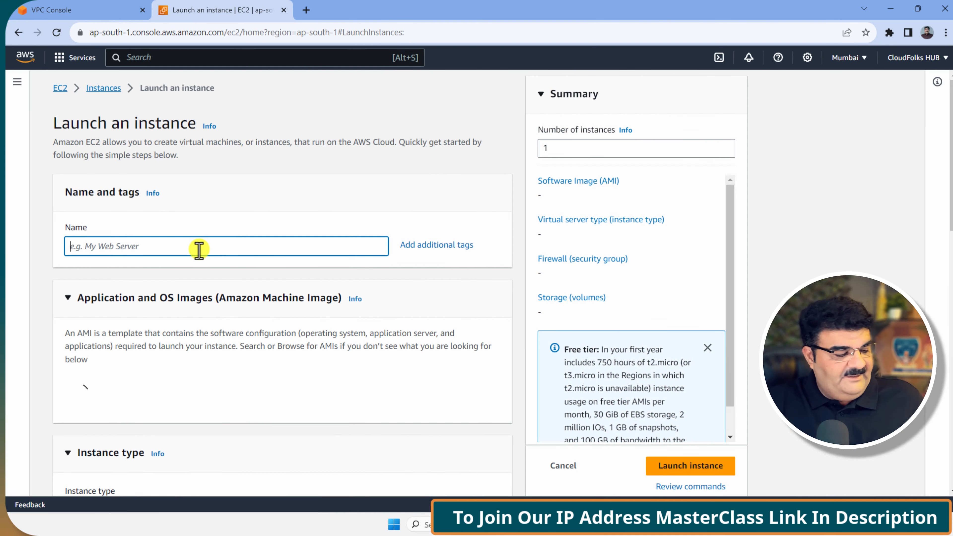
pyautogui.write('S')
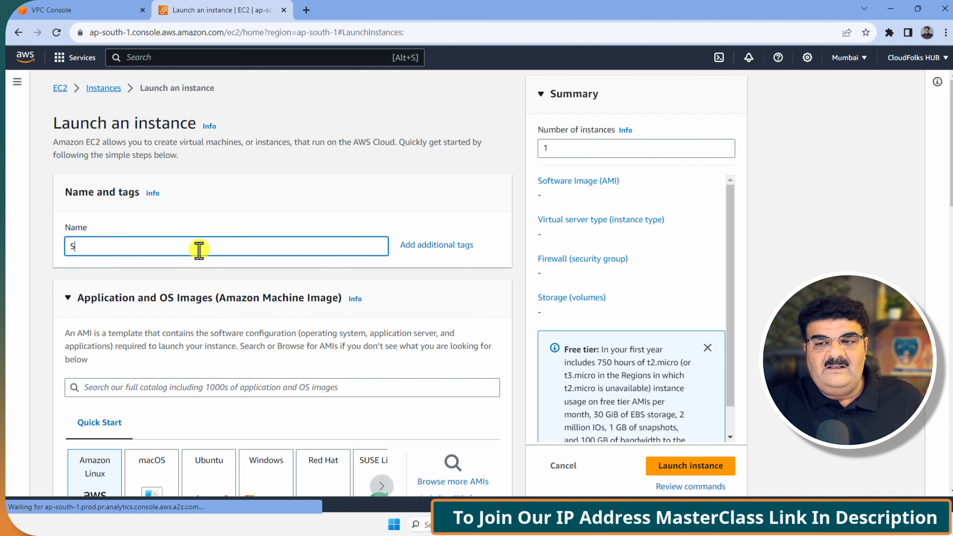
pyautogui.write('erver-1A')
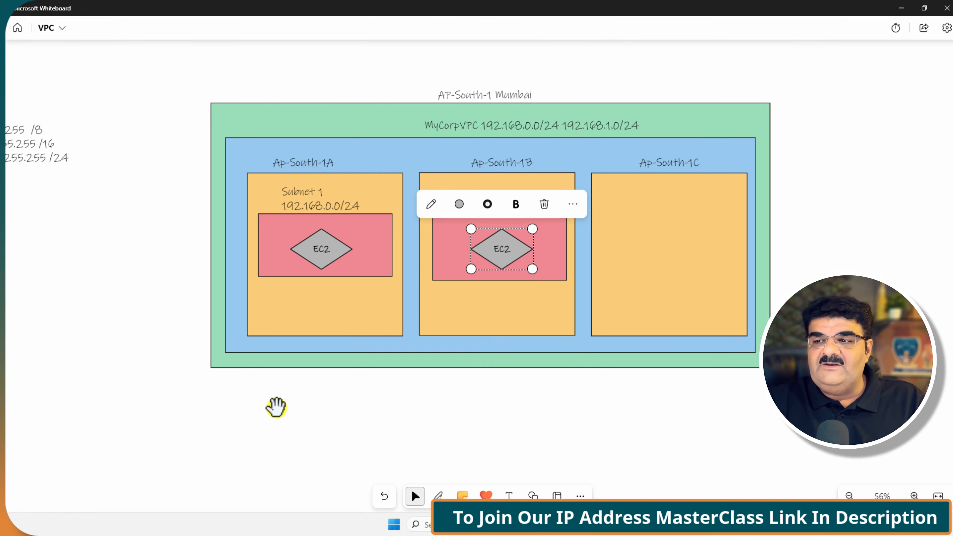
# - On the Microsoft Whiteboard VPC board, place a green check mark above the Subnet heading, and return to the EC2 launch page
pyautogui.moveTo(280, 409); pyautogui.dragTo(519, 423)
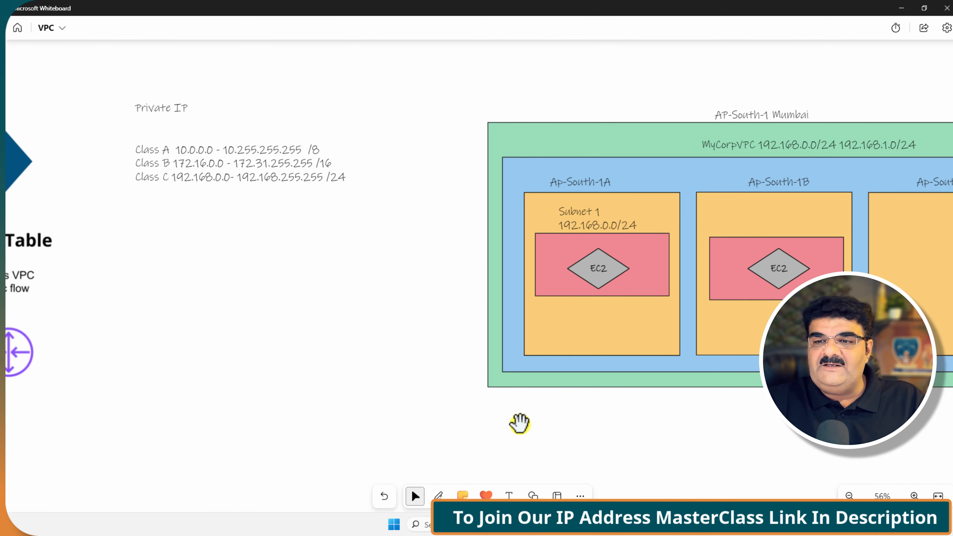
pyautogui.moveTo(221, 399); pyautogui.dragTo(562, 386)
pyautogui.moveTo(356, 406); pyautogui.dragTo(638, 412)
pyautogui.click(486, 496)
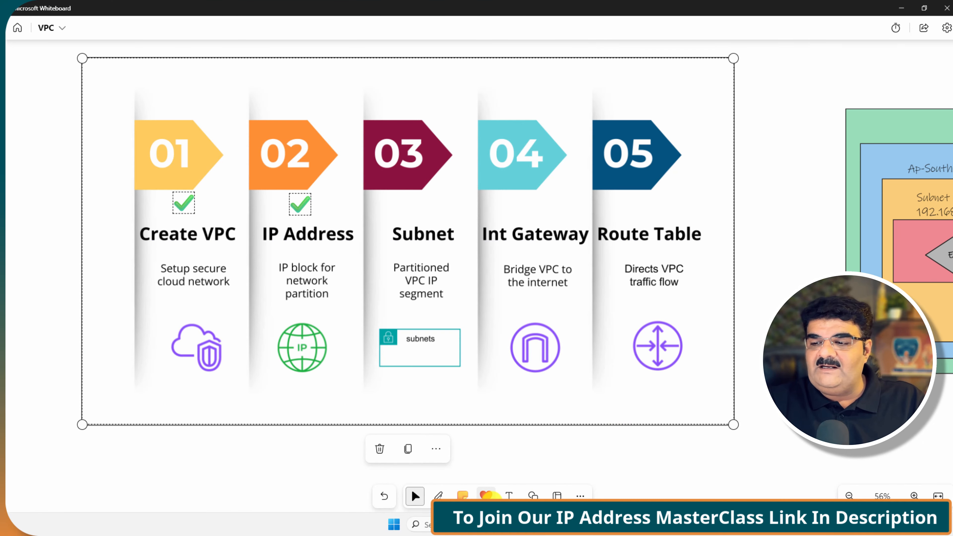
pyautogui.click(486, 444)
pyautogui.click(464, 374)
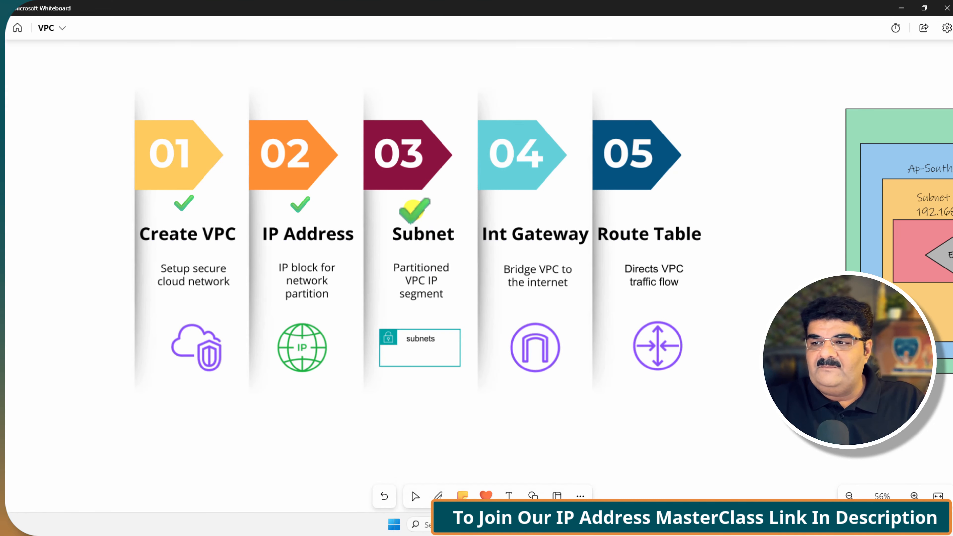
pyautogui.click(902, 8)
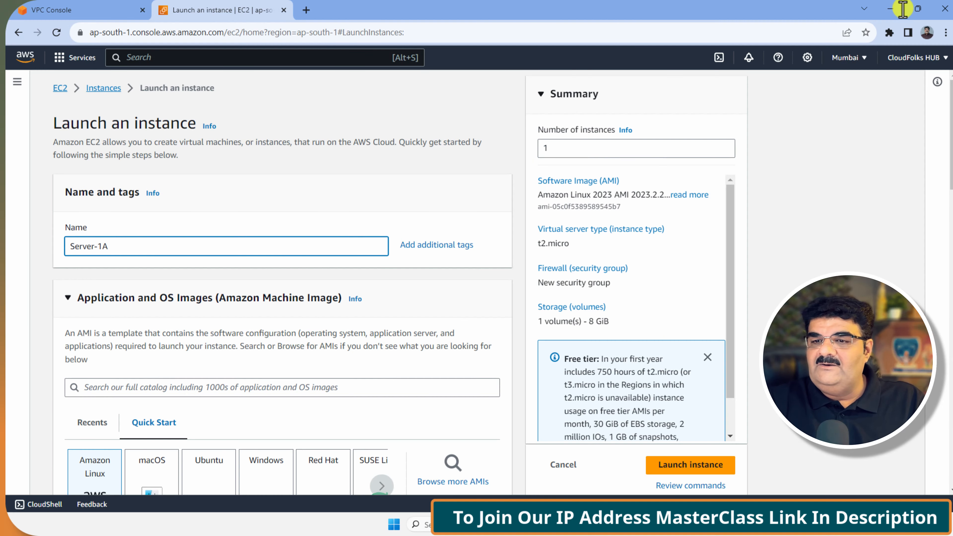
# - Choose Amazon Linux as the operating system and keep the Amazon Linux 2023 AMI as the machine image
pyautogui.scroll(-4, 105, 364)
pyautogui.click(105, 363)
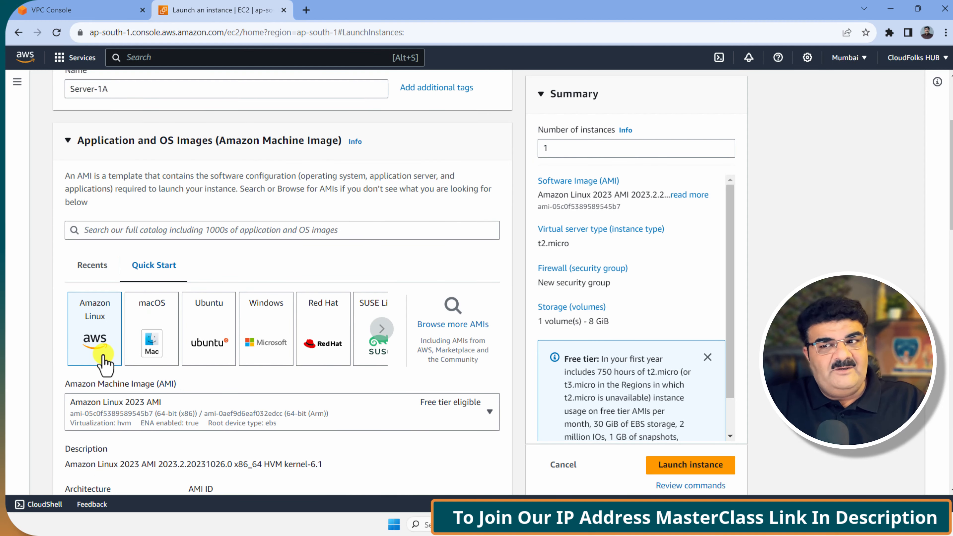
pyautogui.scroll(-1, 105, 363)
pyautogui.click(148, 255)
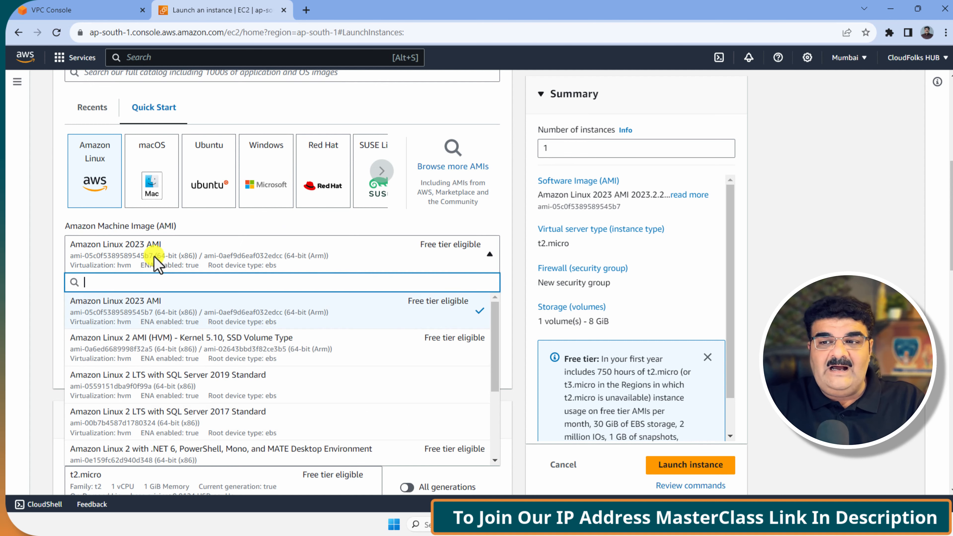
pyautogui.click(155, 260)
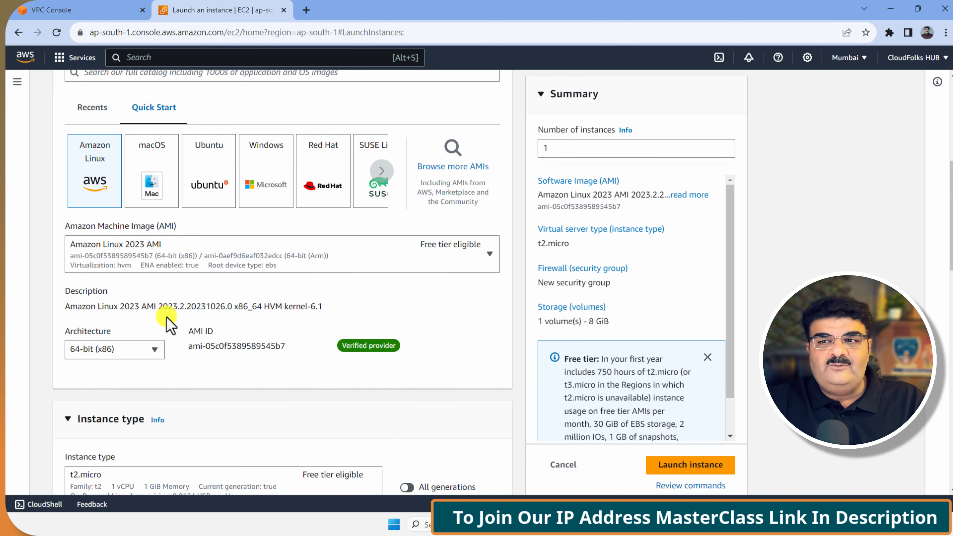
# - Select the CloudFolks_Key key pair for logging in to the instance
pyautogui.scroll(-4, 168, 324)
pyautogui.scroll(-4, 167, 320)
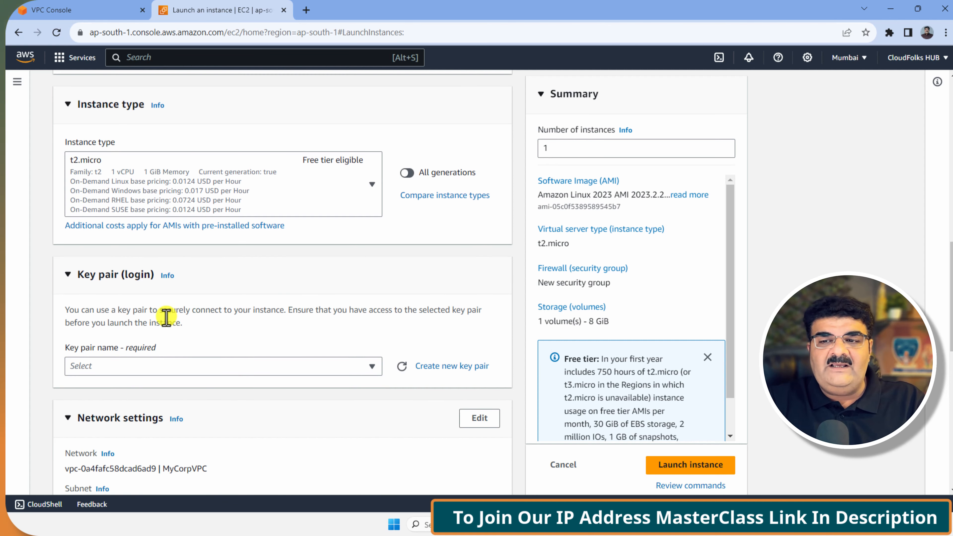
pyautogui.click(157, 370)
pyautogui.click(131, 450)
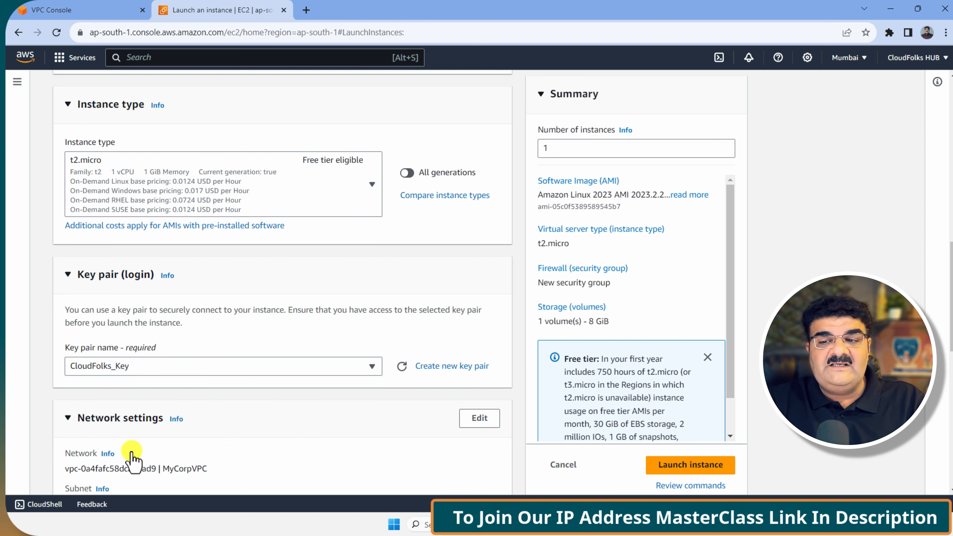
# - Edit the instance's network settings and place it in Subnet-1 of MyCorpVPC
pyautogui.scroll(-4, 131, 452)
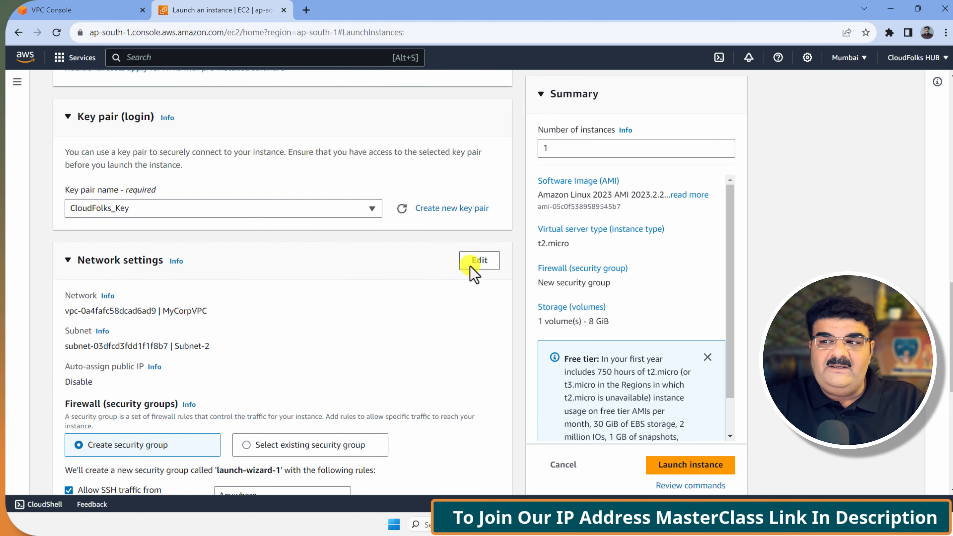
pyautogui.click(479, 260)
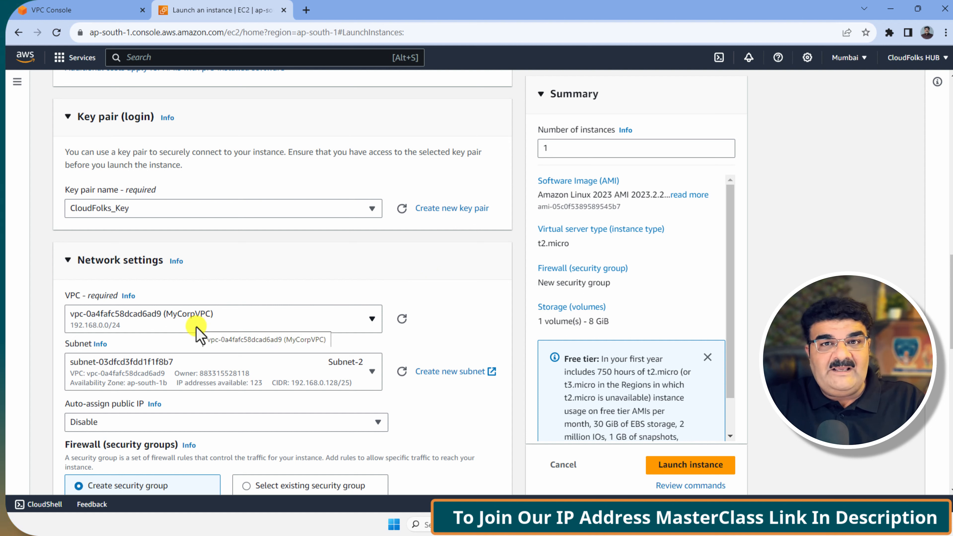
pyautogui.click(214, 376)
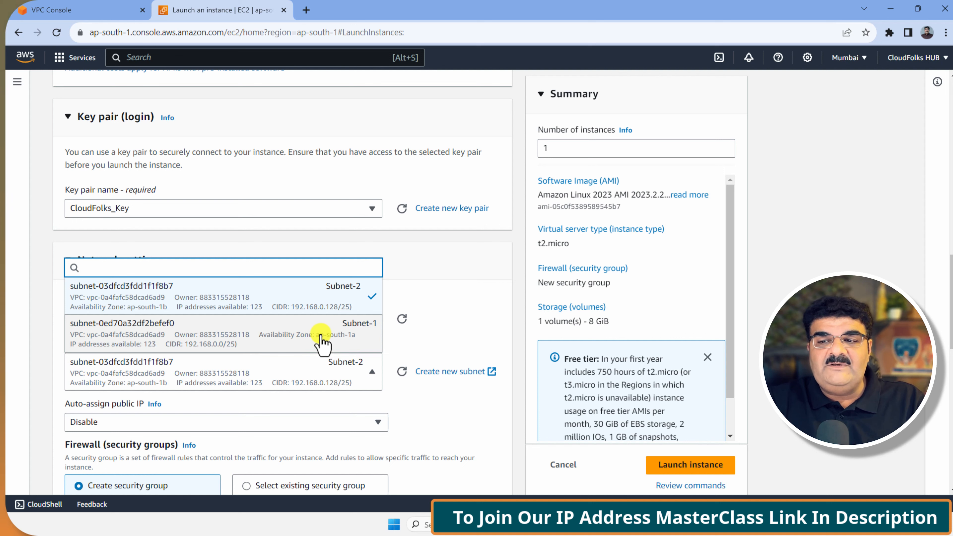
pyautogui.click(321, 340)
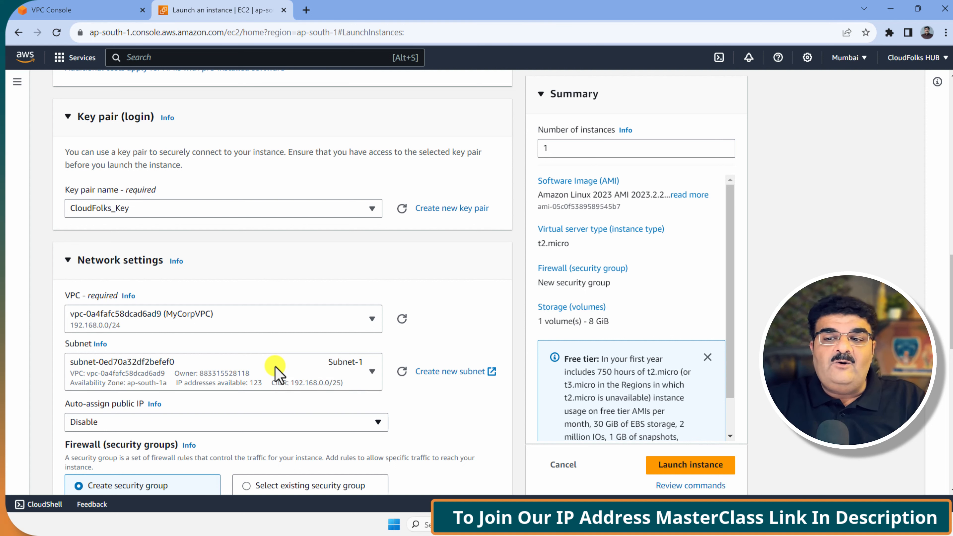
# - Try the Enable option for auto-assigning a public IP and set it back to Disable
pyautogui.click(101, 426)
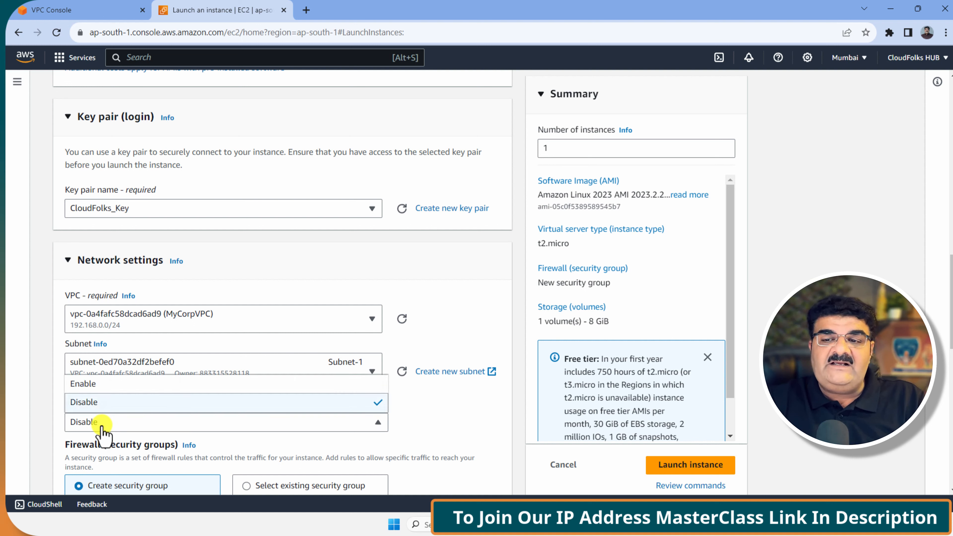
pyautogui.click(101, 385)
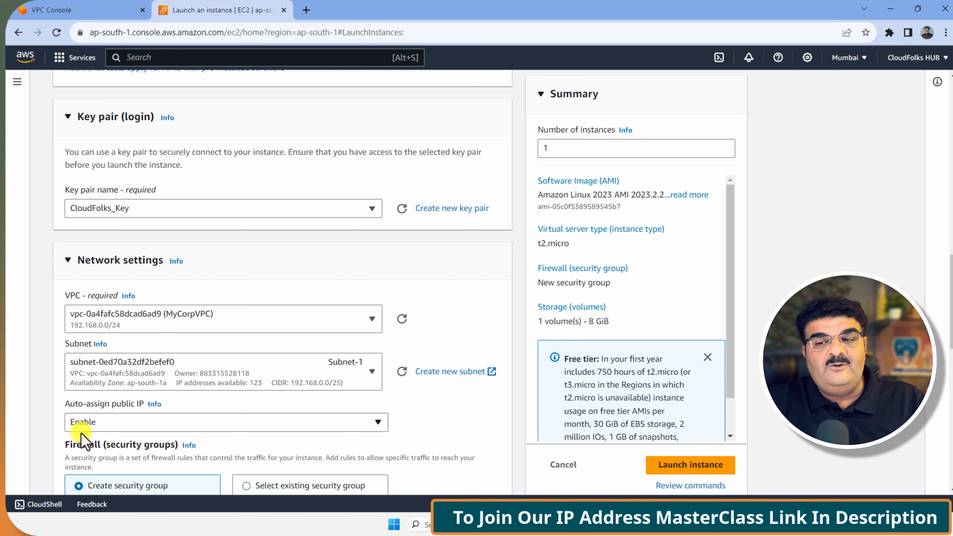
pyautogui.click(135, 424)
pyautogui.click(113, 408)
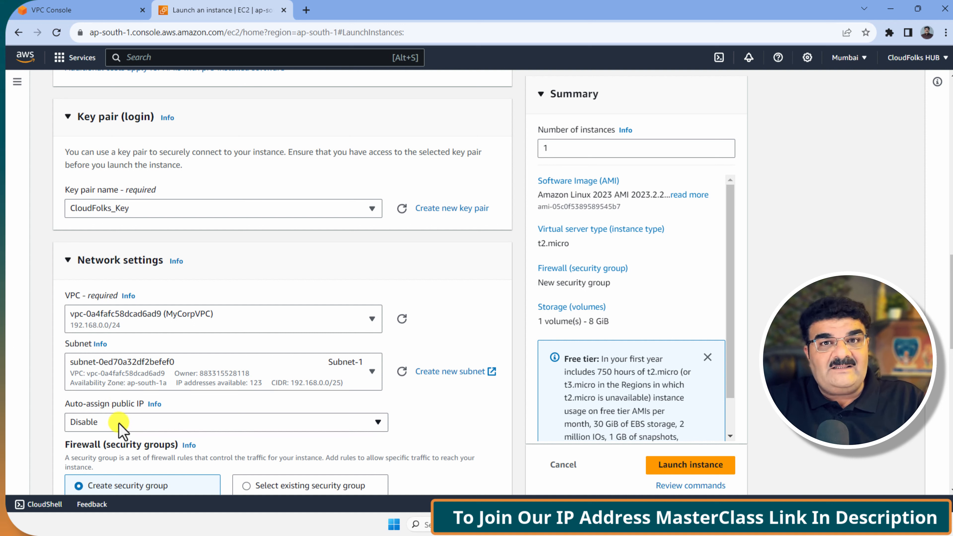
# - Set the instance's auto-assign public IP option to Enable
pyautogui.click(120, 428)
pyautogui.click(111, 389)
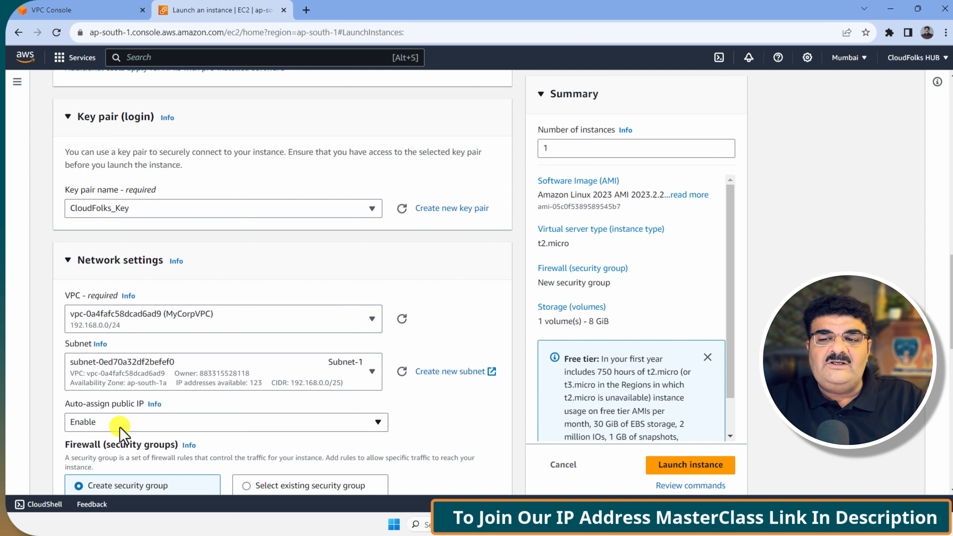
pyautogui.click(120, 422)
pyautogui.click(109, 385)
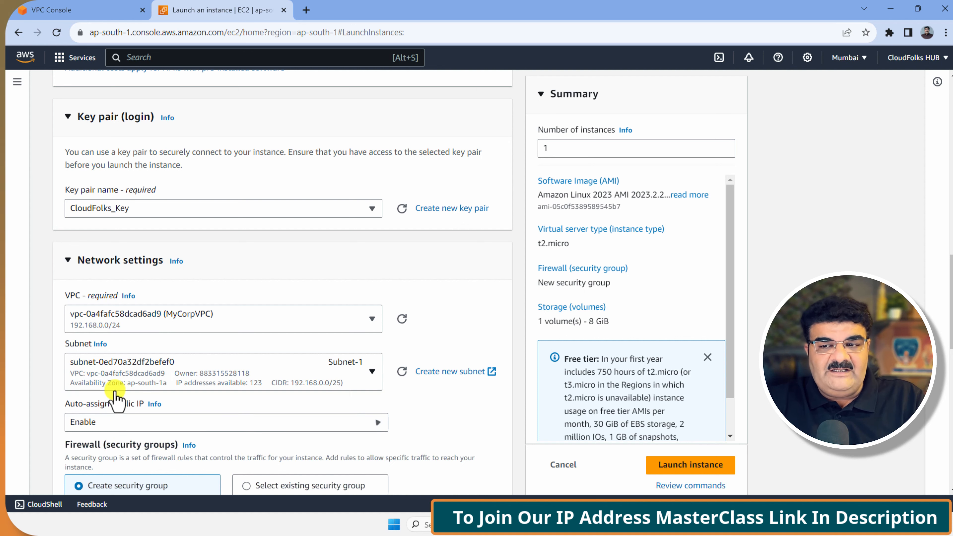
# - Launch the Server-1A instance and check its Availability Zone and public IPv4 address in the list of all instances
pyautogui.scroll(-4, 130, 398)
pyautogui.scroll(-12, 128, 403)
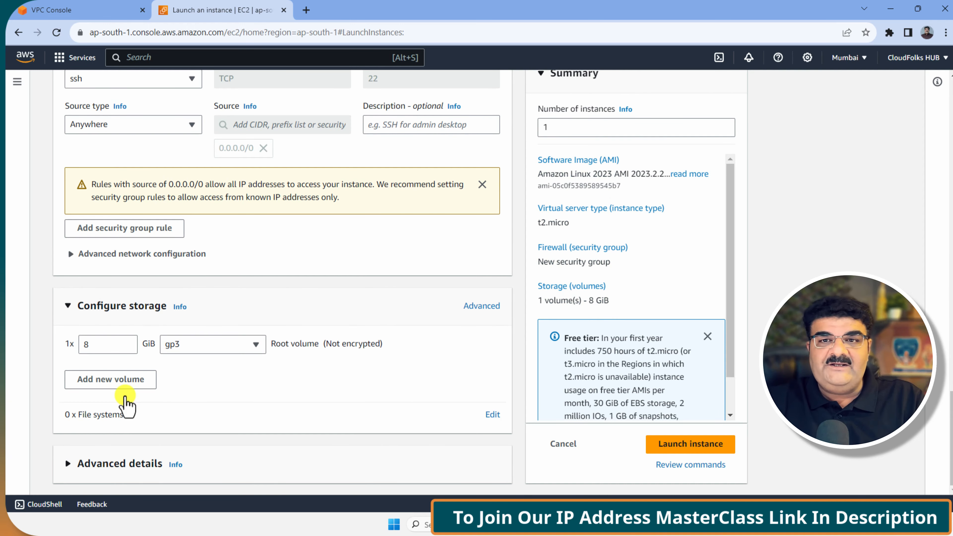
pyautogui.click(680, 449)
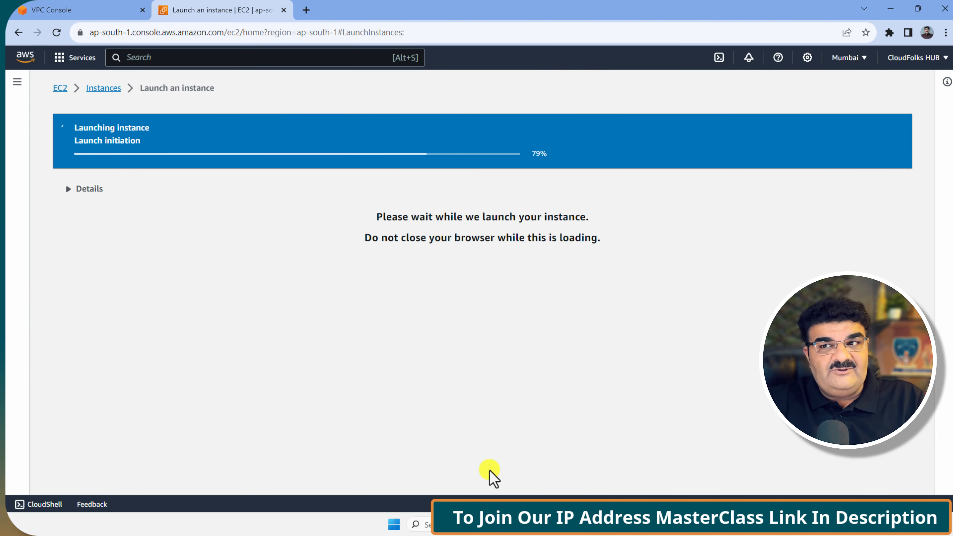
pyautogui.scroll(-3, 489, 473)
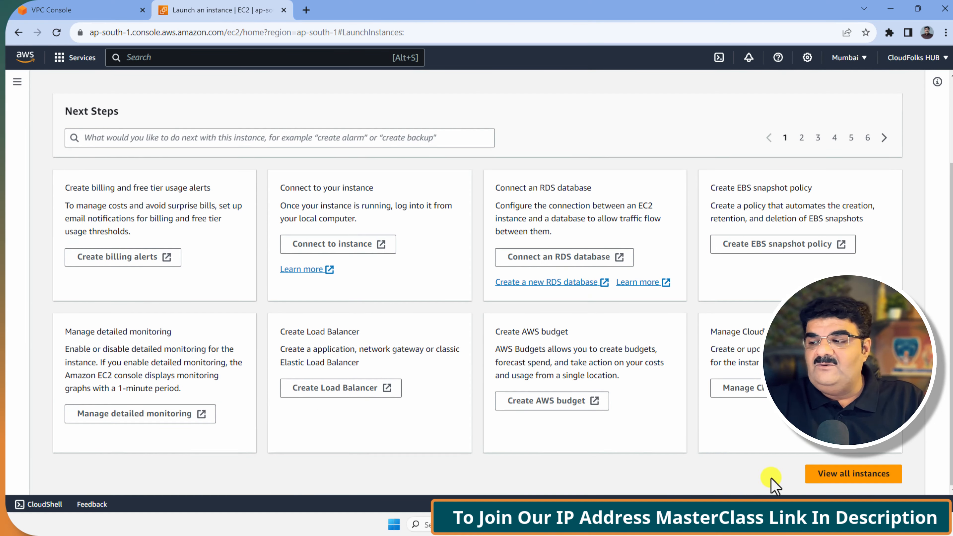
pyautogui.click(863, 483)
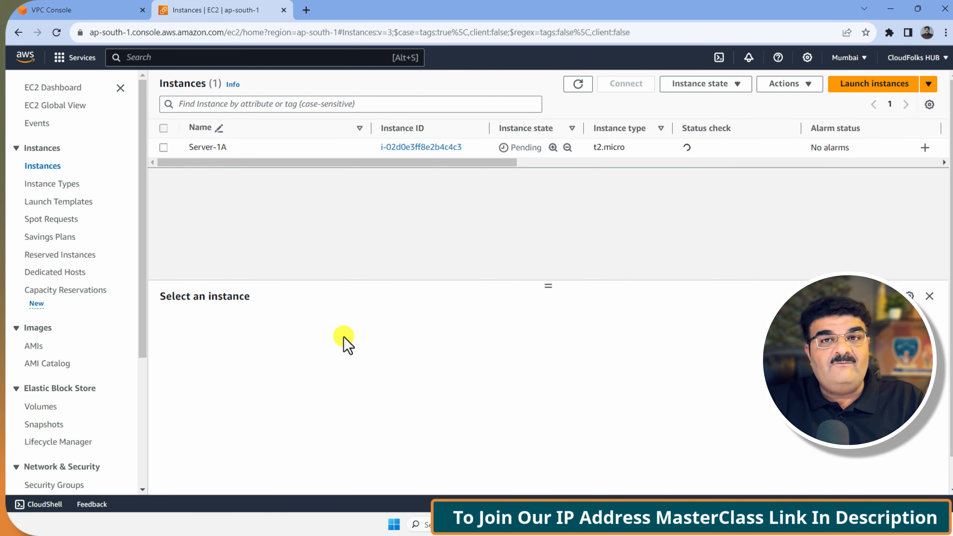
pyautogui.moveTo(257, 173); pyautogui.dragTo(399, 174)
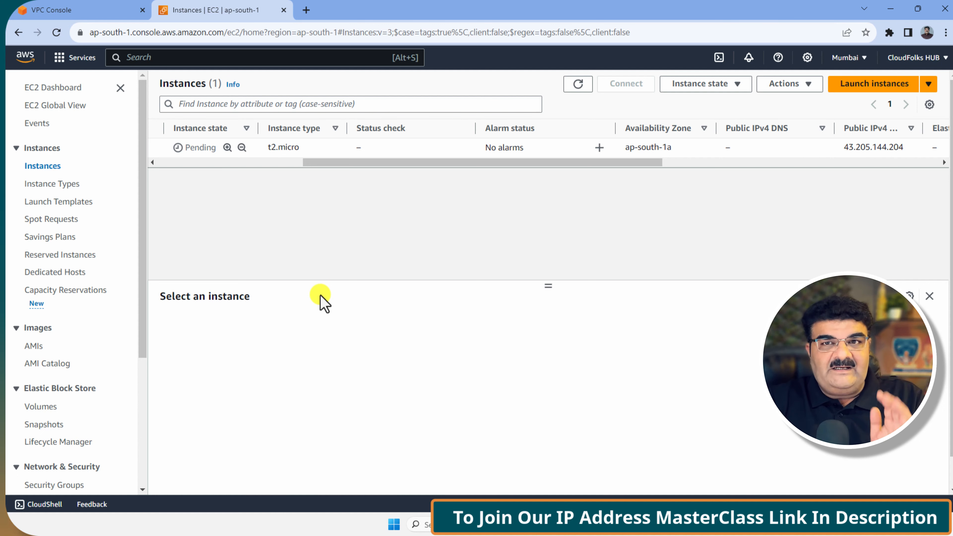
# - In the VPC console, enable auto-assign public IPv4 address in Subnet-2's settings and save the change
pyautogui.click(98, 15)
pyautogui.click(691, 237)
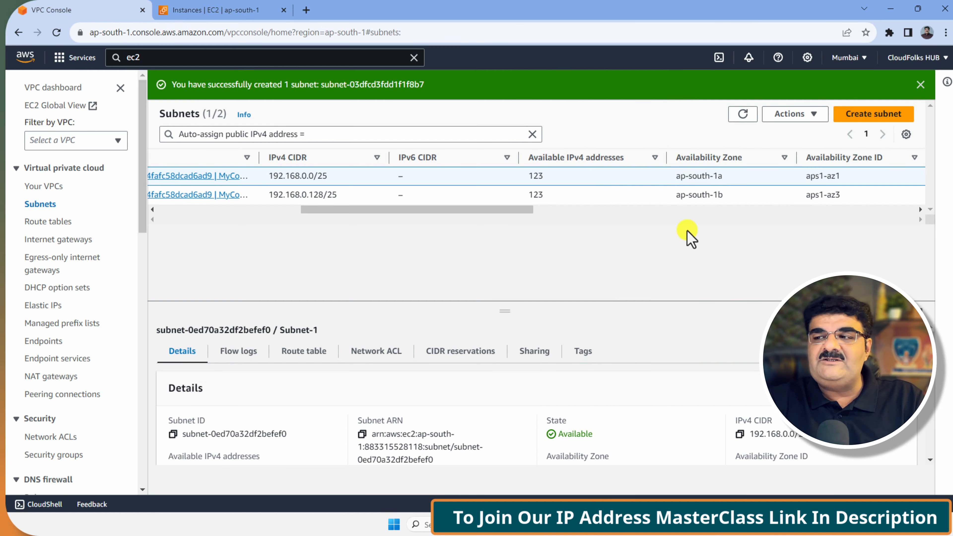
pyautogui.moveTo(362, 211); pyautogui.dragTo(196, 194)
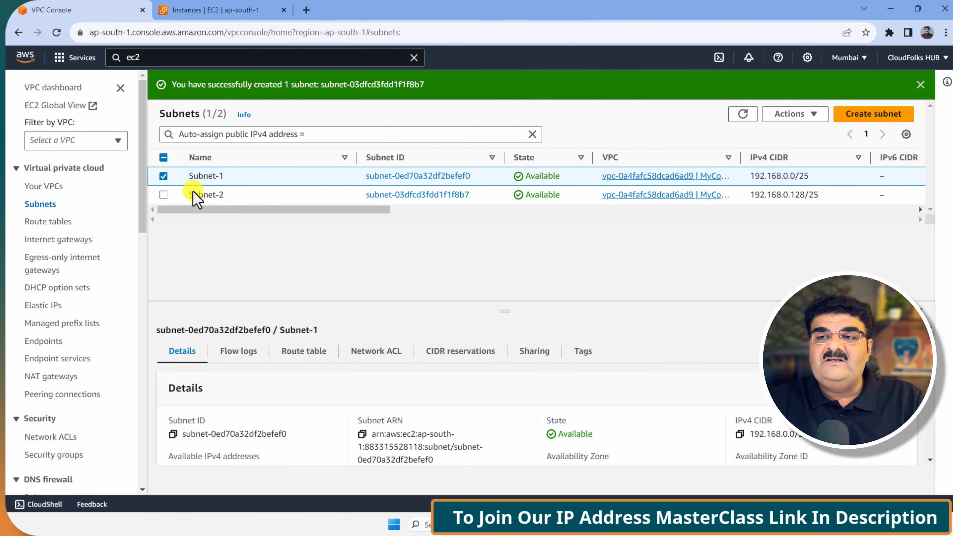
pyautogui.click(165, 176)
pyautogui.click(163, 195)
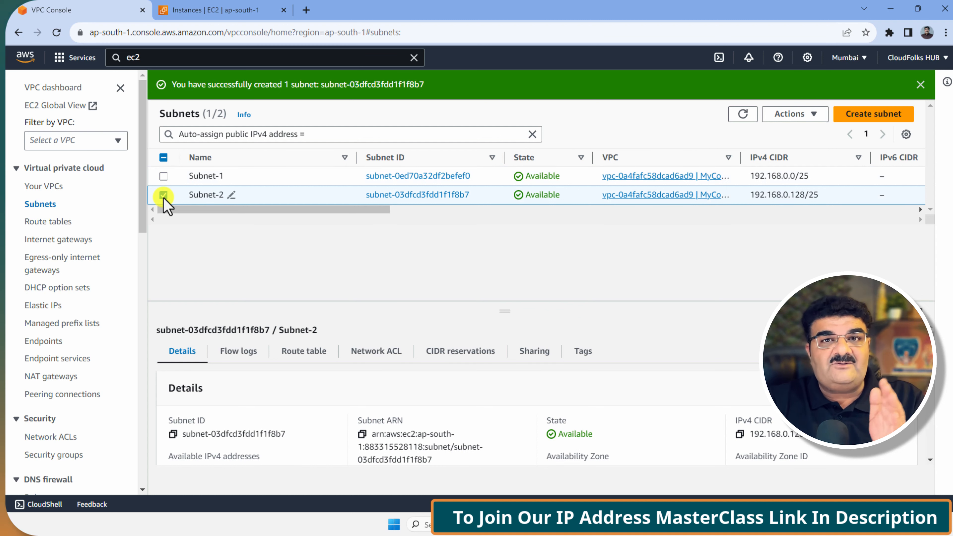
pyautogui.click(815, 114)
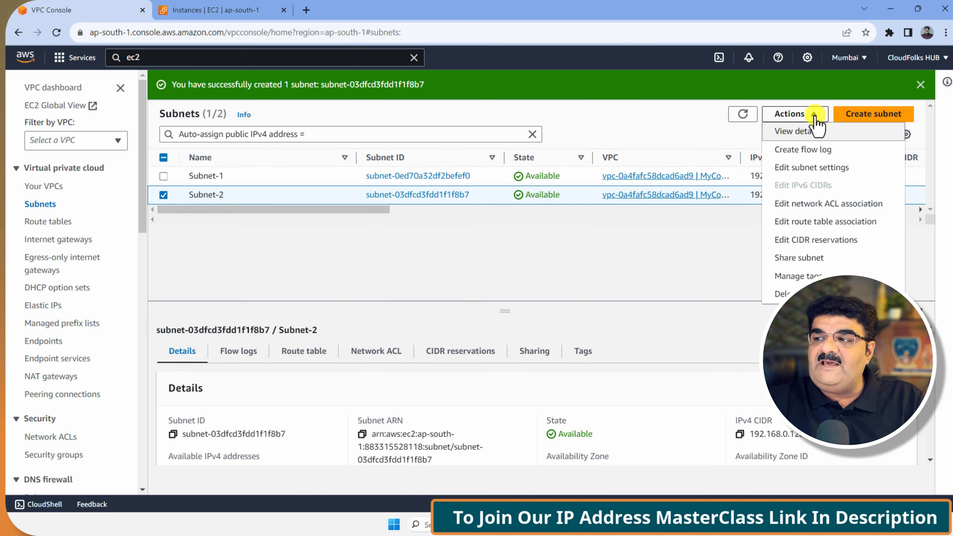
pyautogui.click(806, 171)
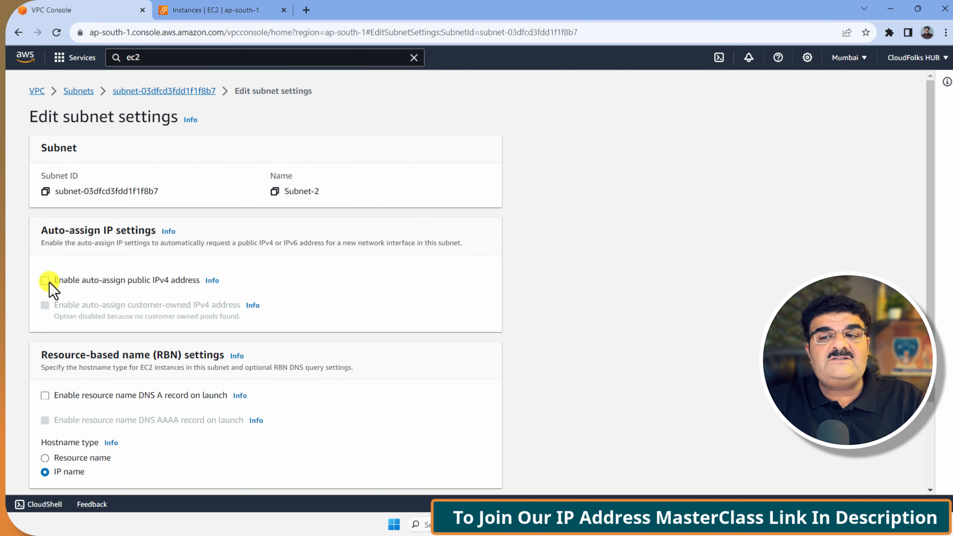
pyautogui.scroll(-3, 75, 293)
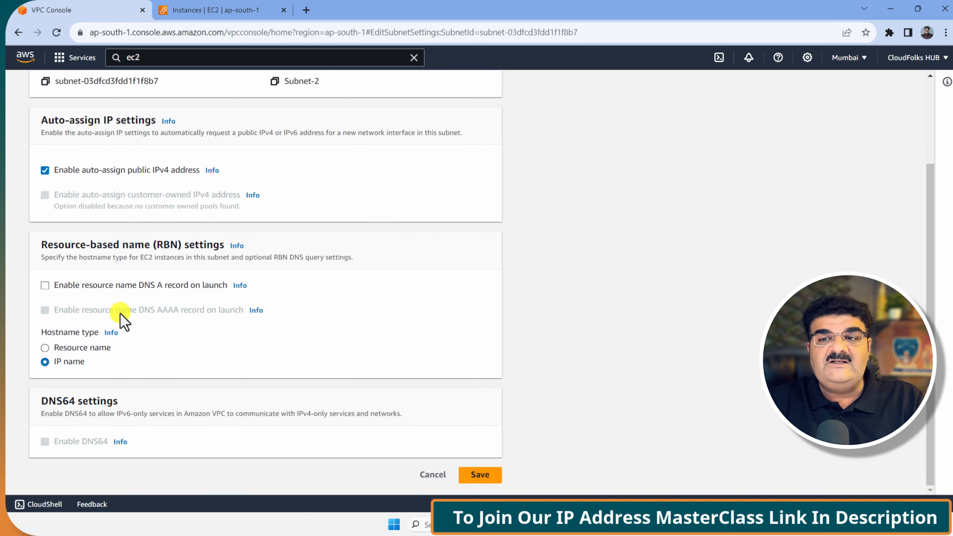
pyautogui.click(482, 474)
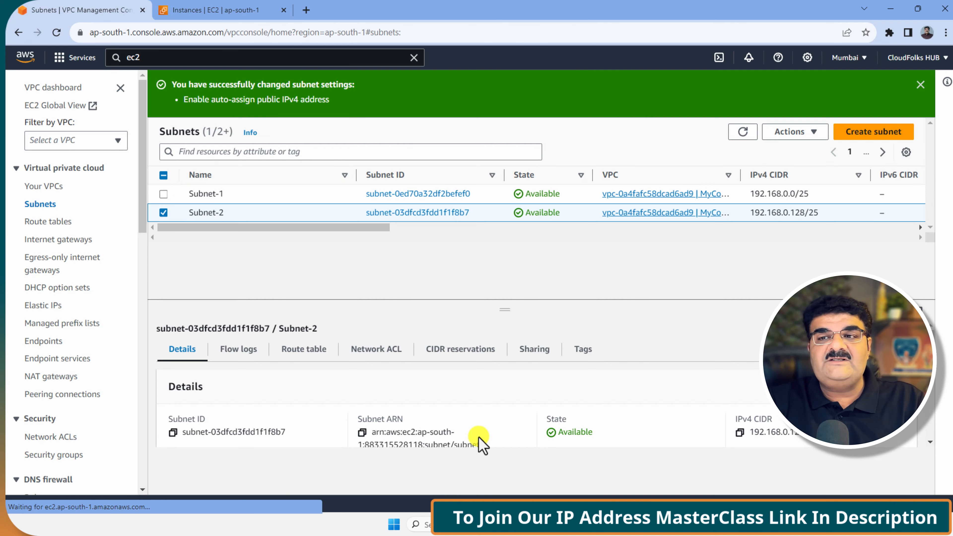
# - Return to the EC2 console and start launching a new instance named Webserver-1b
pyautogui.click(230, 9)
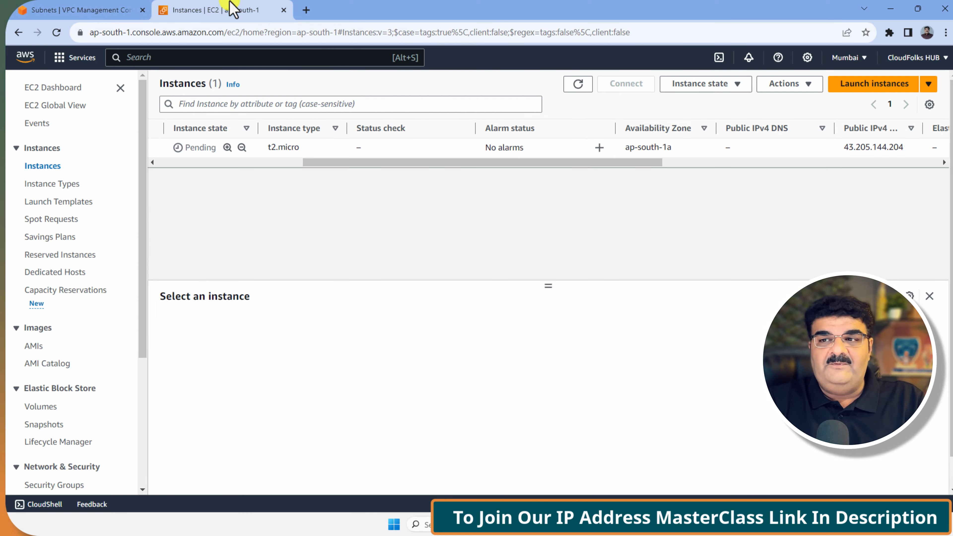
pyautogui.click(866, 85)
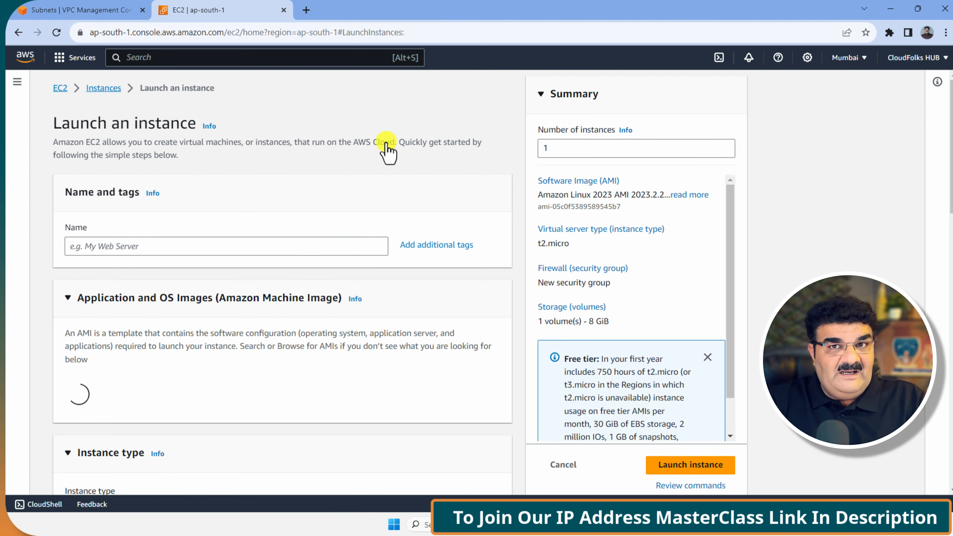
pyautogui.click(244, 247)
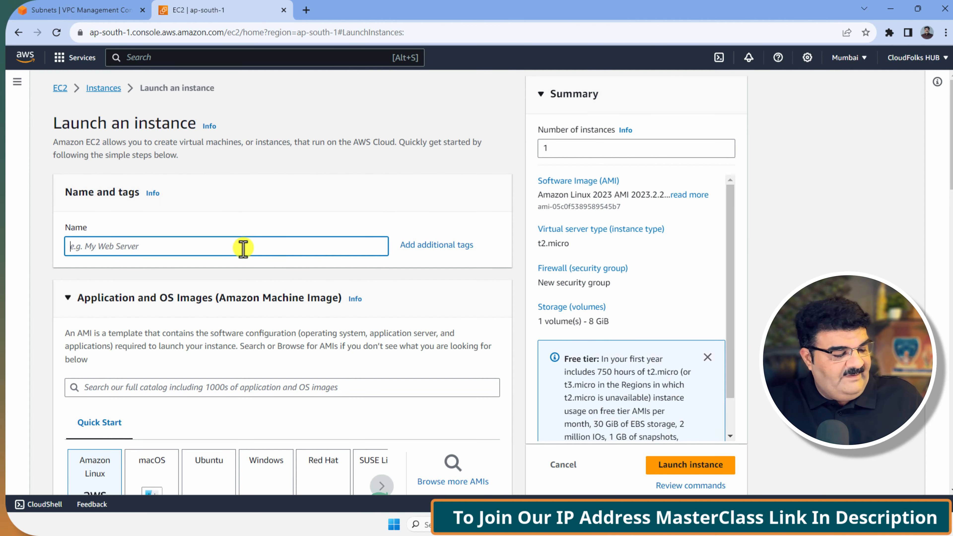
pyautogui.write('Webserver-1b')
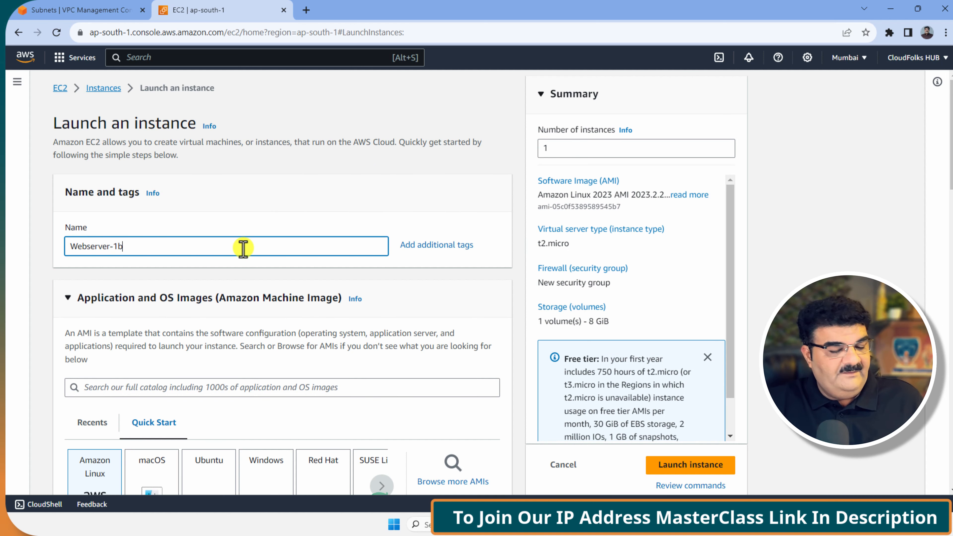
# - Keep the default image and instance type, and choose CloudFolks_Key as the instance's login key pair
pyautogui.scroll(-4, 243, 247)
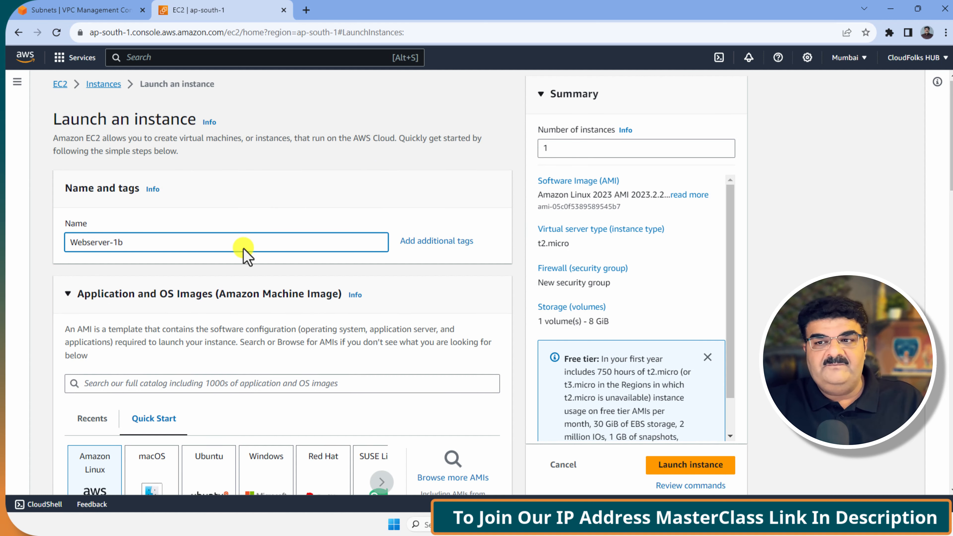
pyautogui.scroll(-8, 245, 257)
pyautogui.scroll(4, 246, 256)
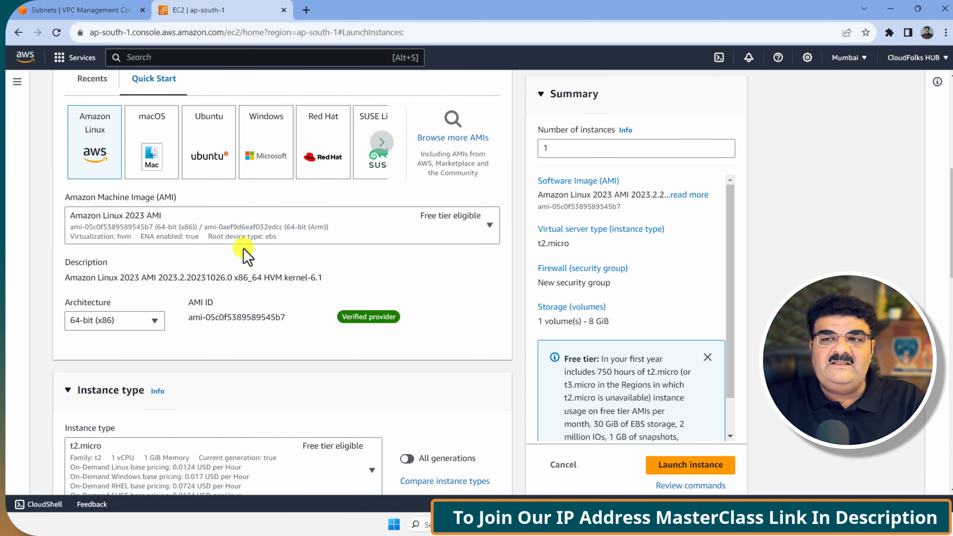
pyautogui.scroll(-4, 246, 257)
pyautogui.scroll(-4, 244, 256)
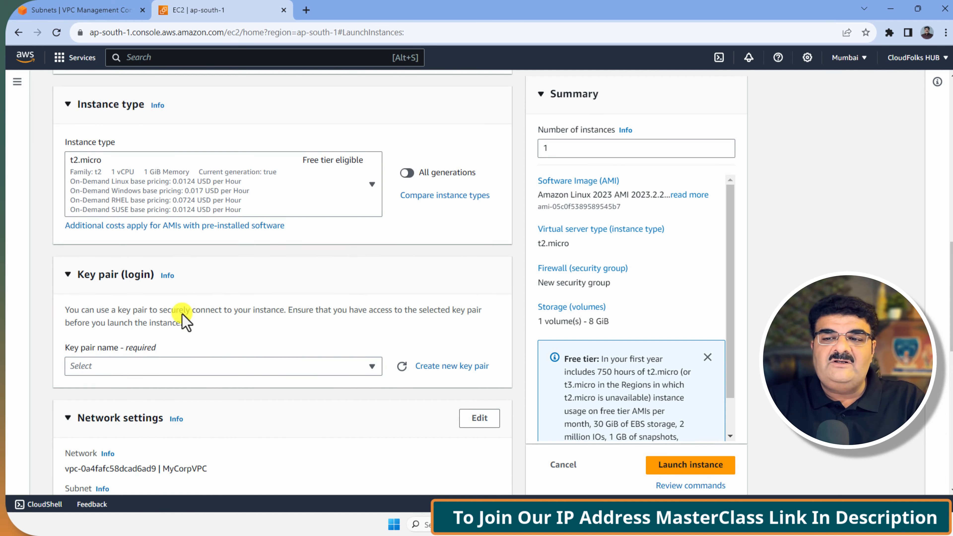
pyautogui.click(135, 366)
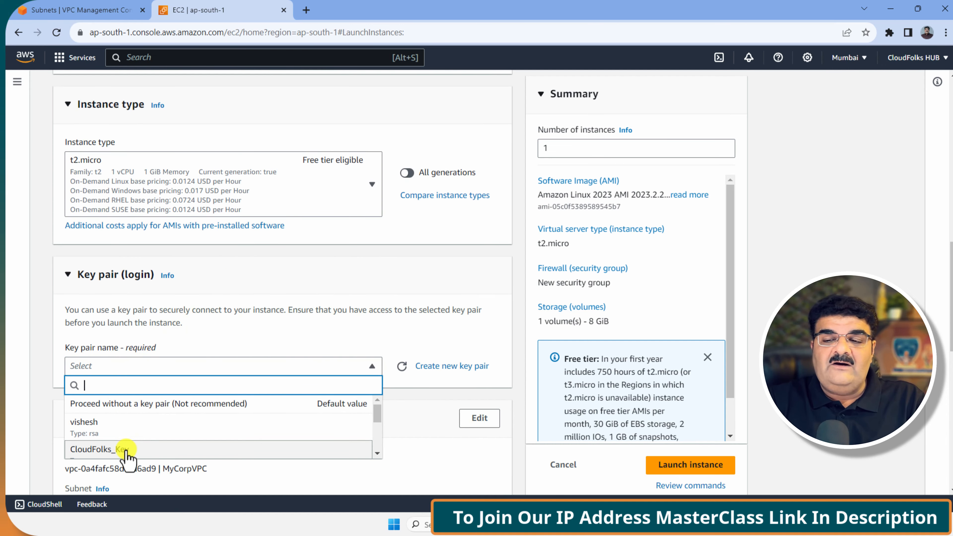
pyautogui.click(127, 450)
pyautogui.scroll(-4, 126, 450)
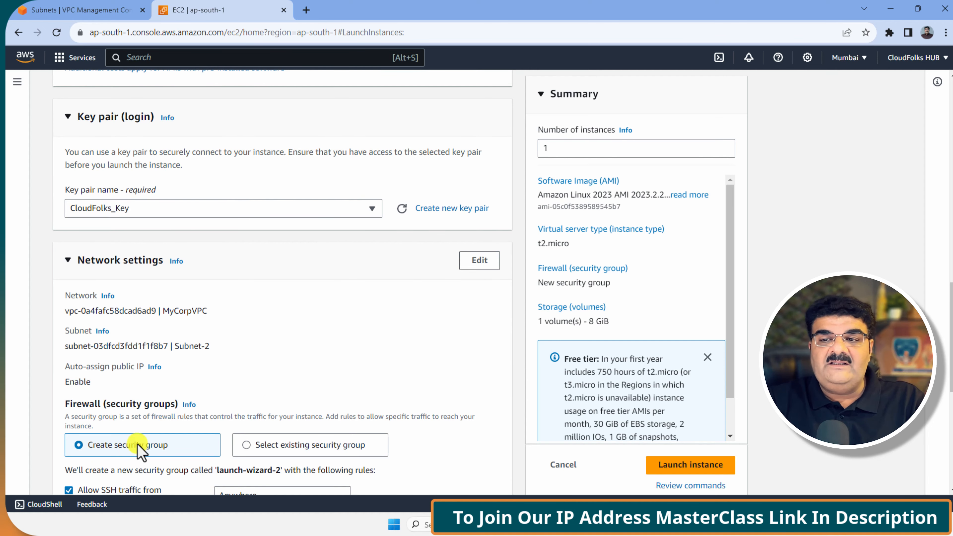
# - Edit the instance's network settings and try Subnet-1 as its subnet
pyautogui.click(476, 267)
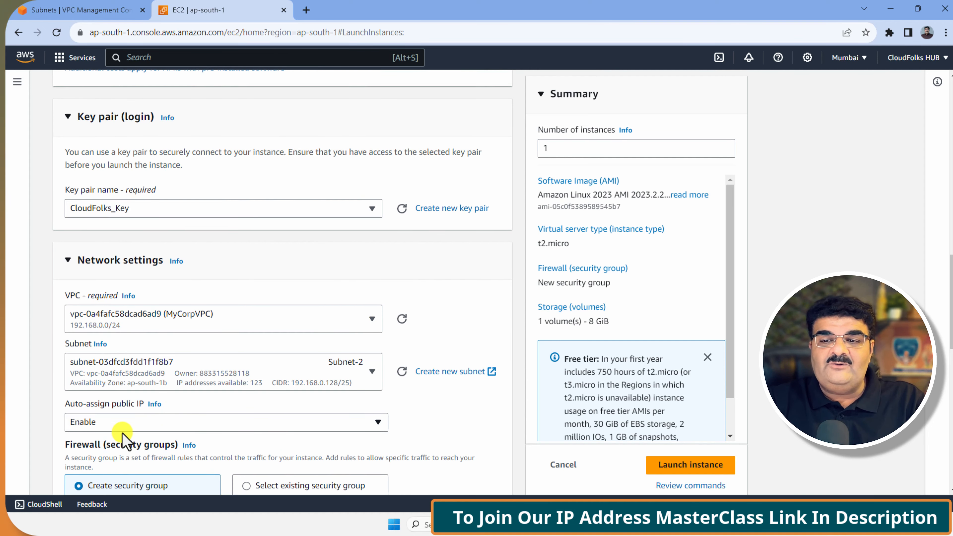
pyautogui.click(237, 381)
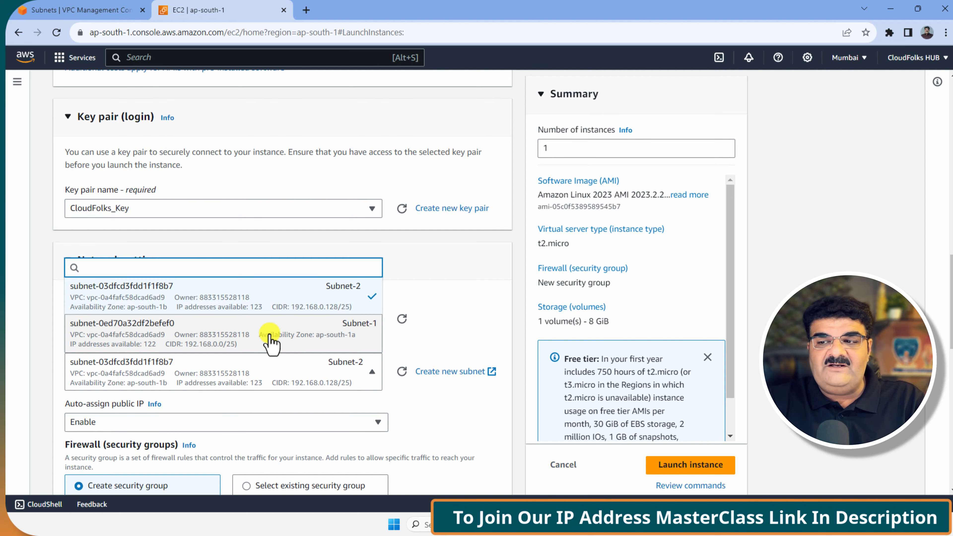
pyautogui.click(269, 338)
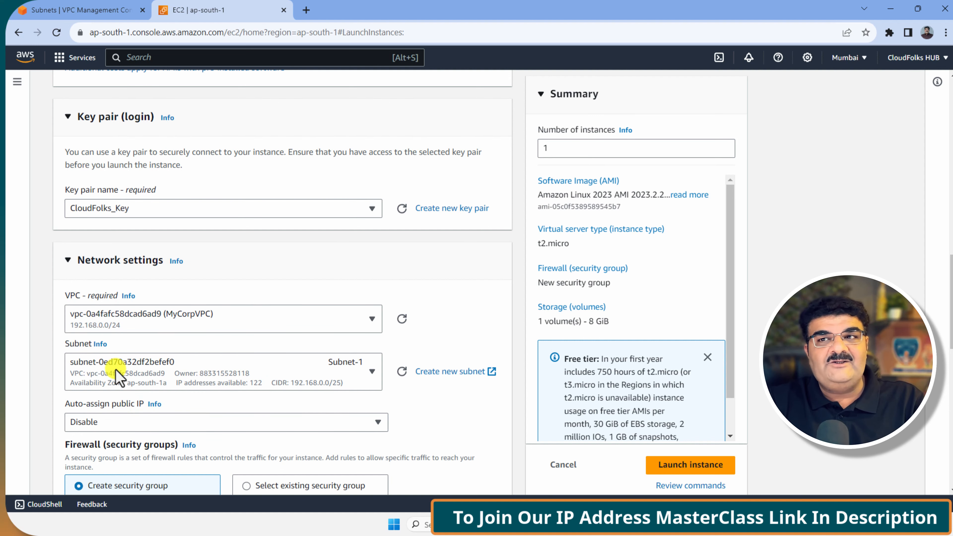
# - Review Subnet-2's auto-assign IP settings in the VPC console and leave them without saving
pyautogui.click(123, 10)
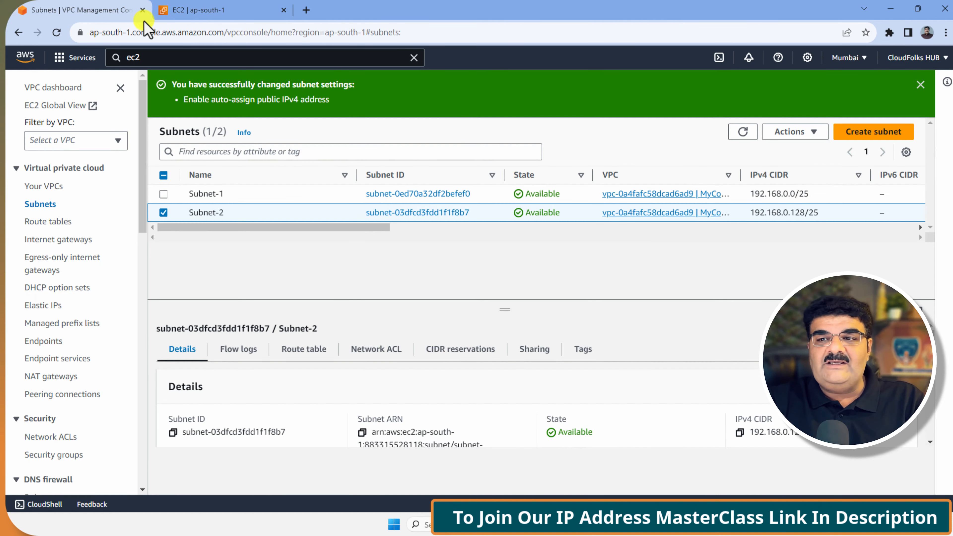
pyautogui.click(790, 132)
pyautogui.click(798, 184)
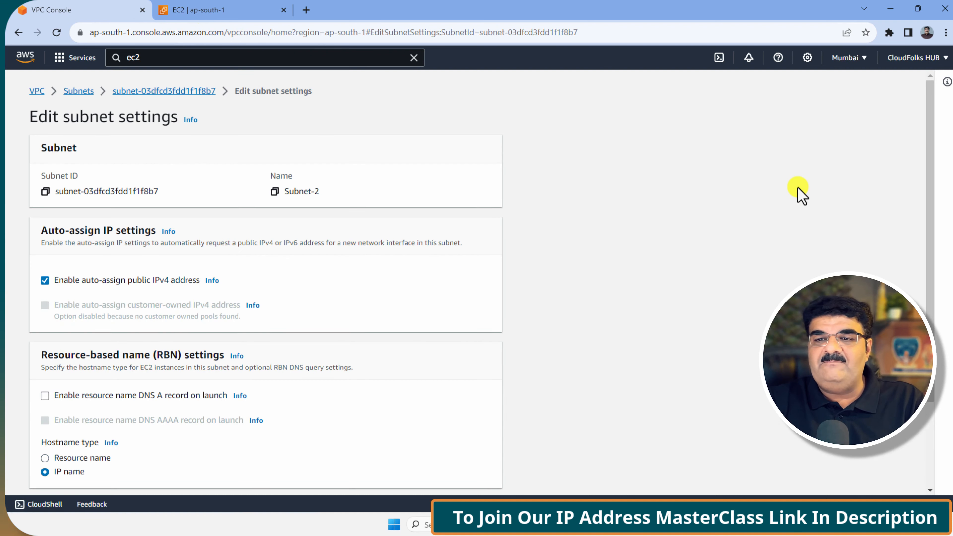
pyautogui.scroll(-3, 533, 413)
pyautogui.click(436, 476)
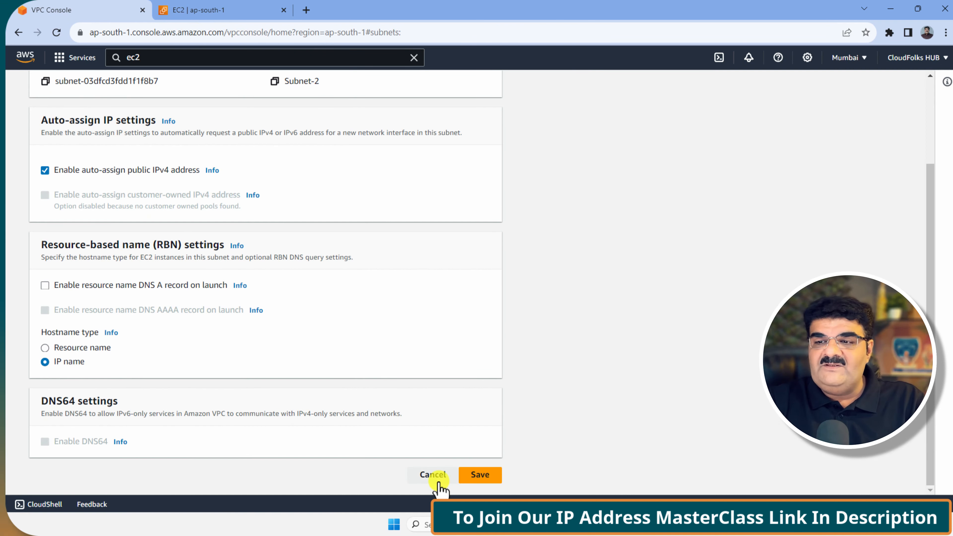
# - Review Subnet-1's auto-assign IP settings for comparison and leave them without saving
pyautogui.click(164, 164)
pyautogui.click(164, 148)
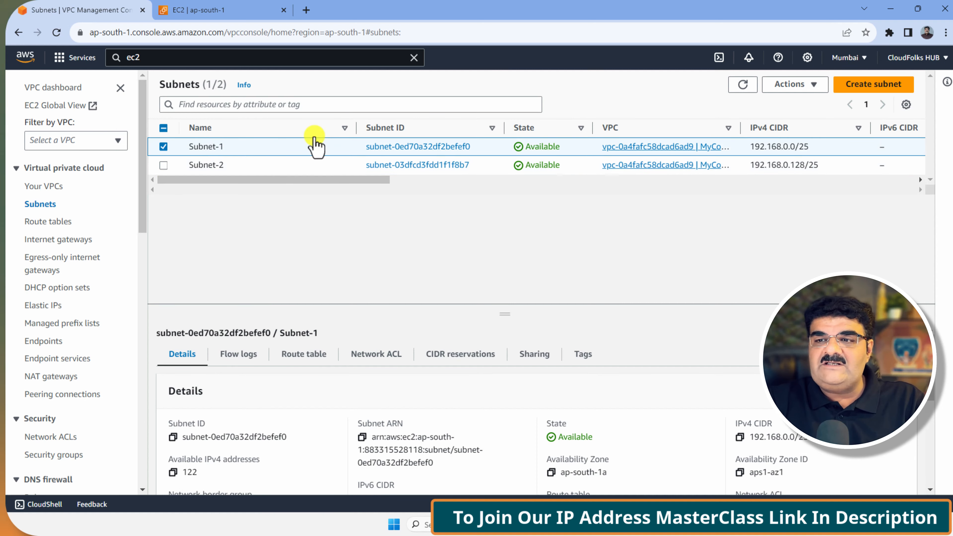
pyautogui.click(792, 88)
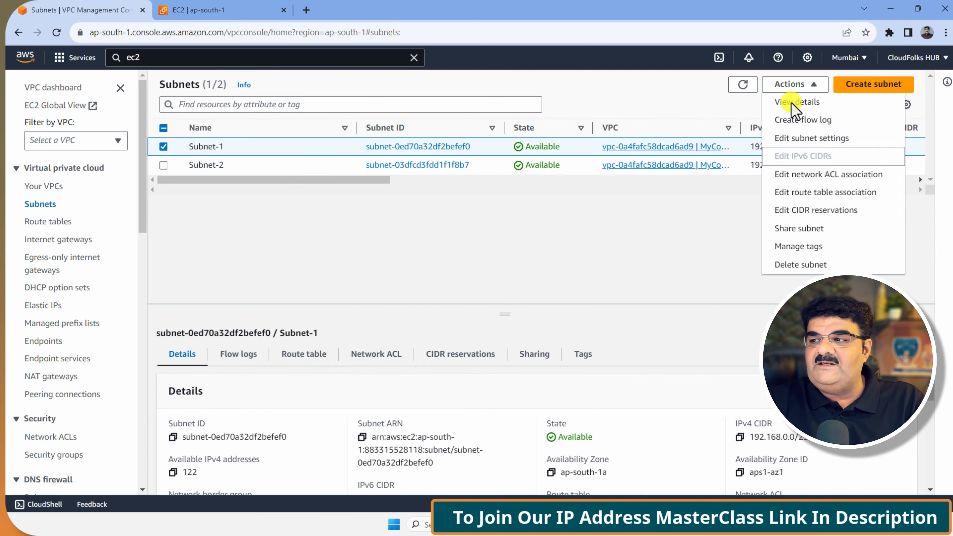
pyautogui.click(796, 140)
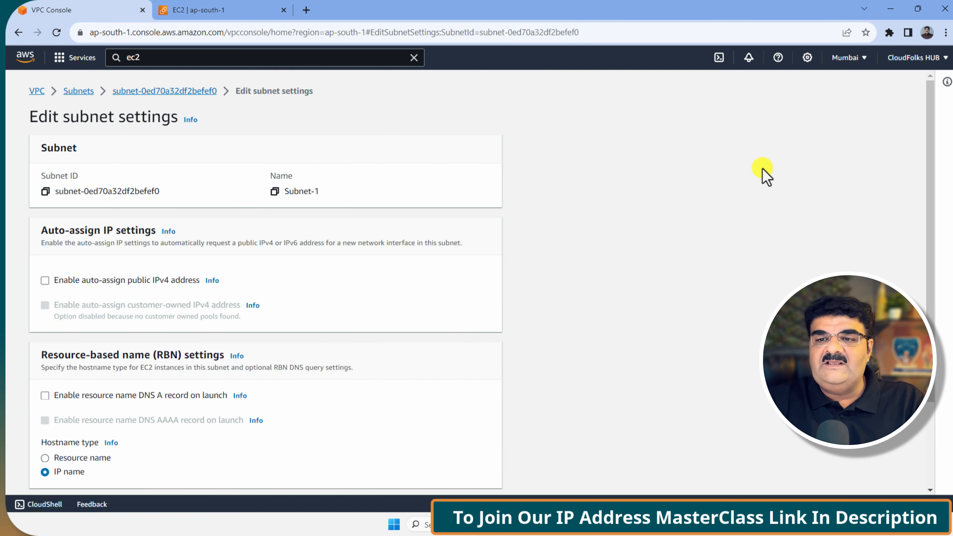
pyautogui.scroll(-3, 492, 423)
pyautogui.click(432, 474)
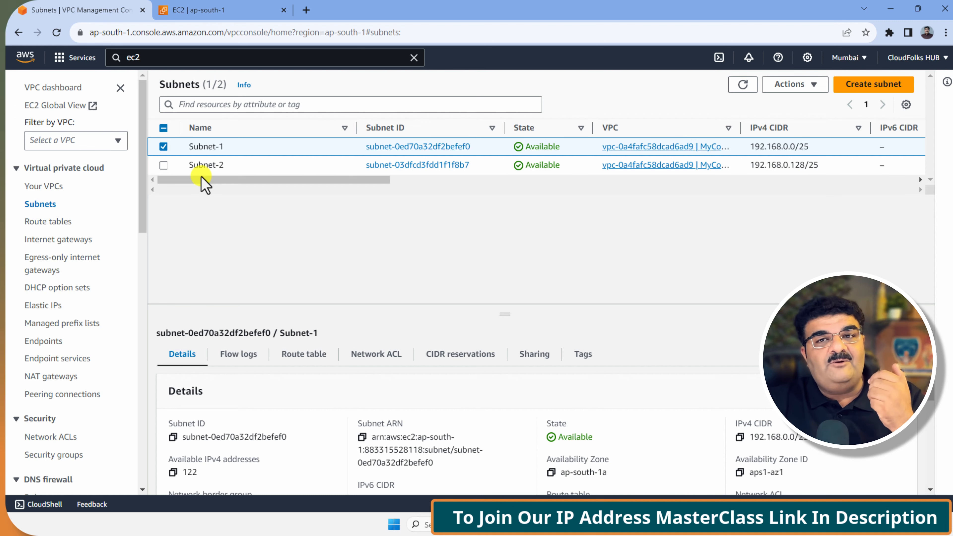
# - Return to the instance launch form, look at the auto-assign public IP options, and set the subnet to Subnet-2
pyautogui.click(222, 9)
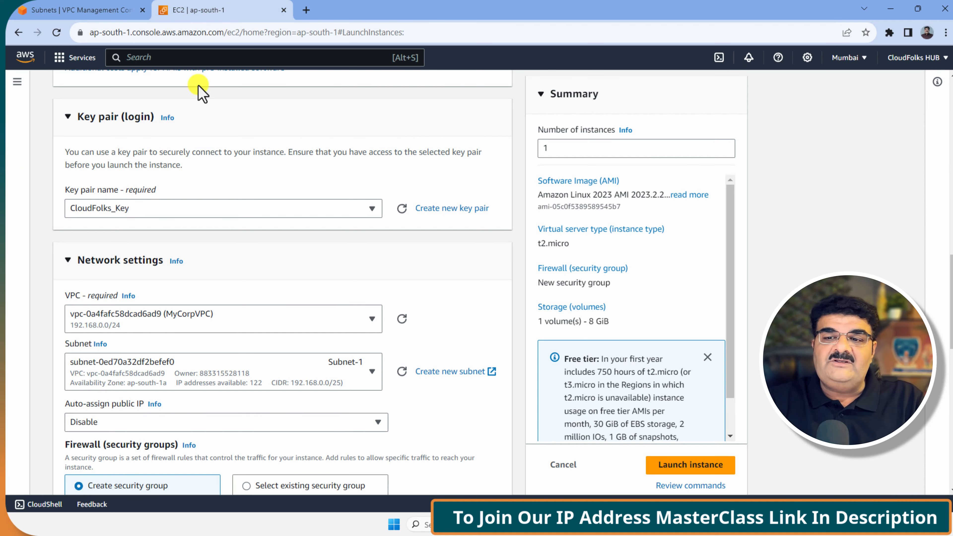
pyautogui.scroll(-3, 139, 265)
pyautogui.click(139, 264)
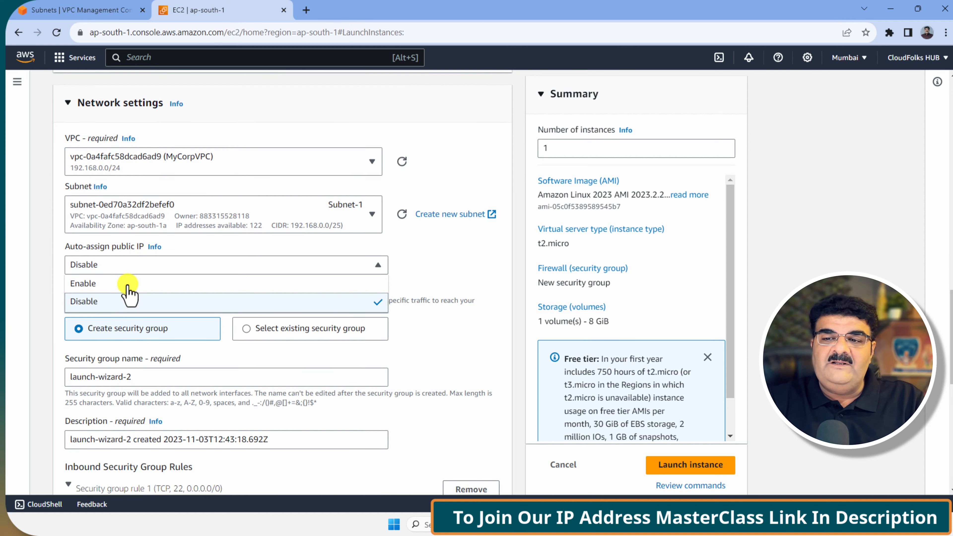
pyautogui.click(190, 218)
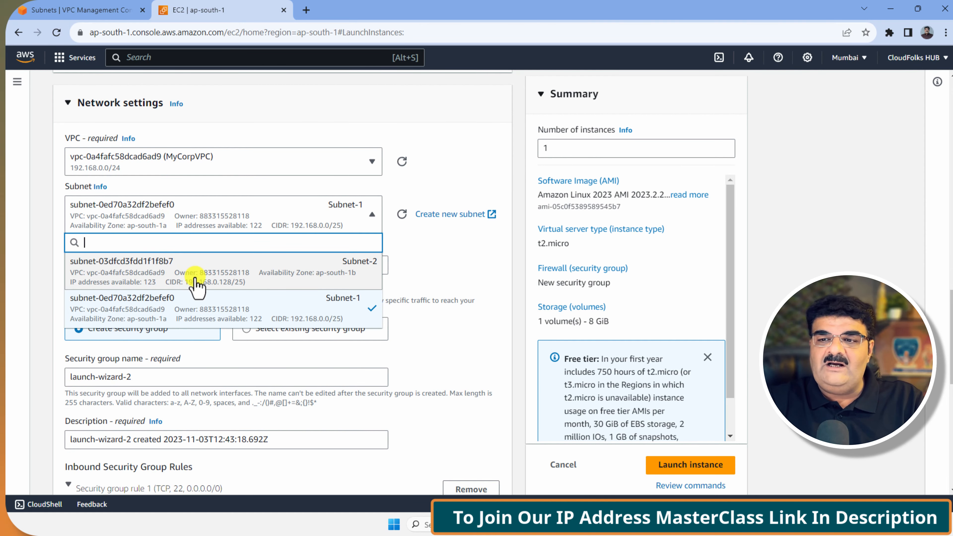
pyautogui.click(195, 283)
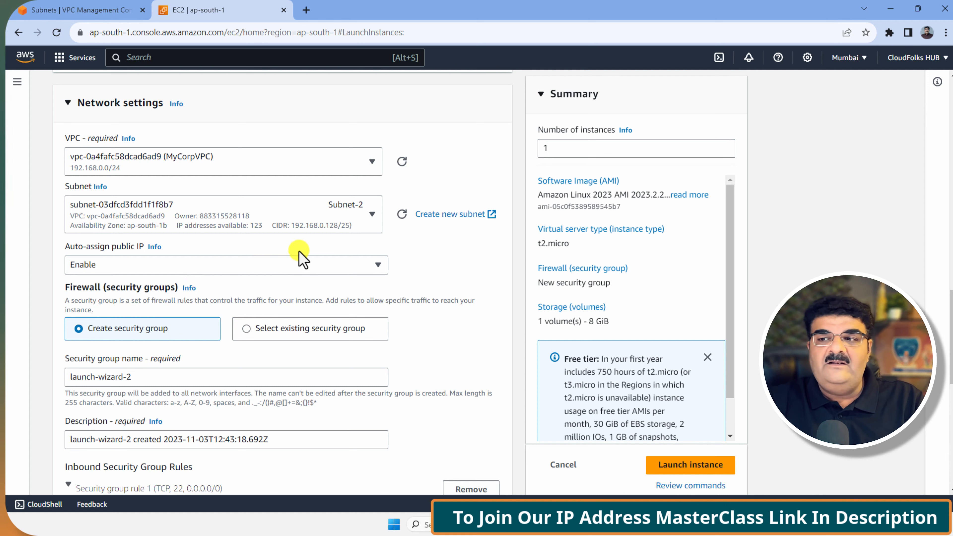
# - Launch the Webserver-1b instance with the remaining default settings and show the list of all instances
pyautogui.scroll(-5, 321, 251)
pyautogui.scroll(-3, 321, 251)
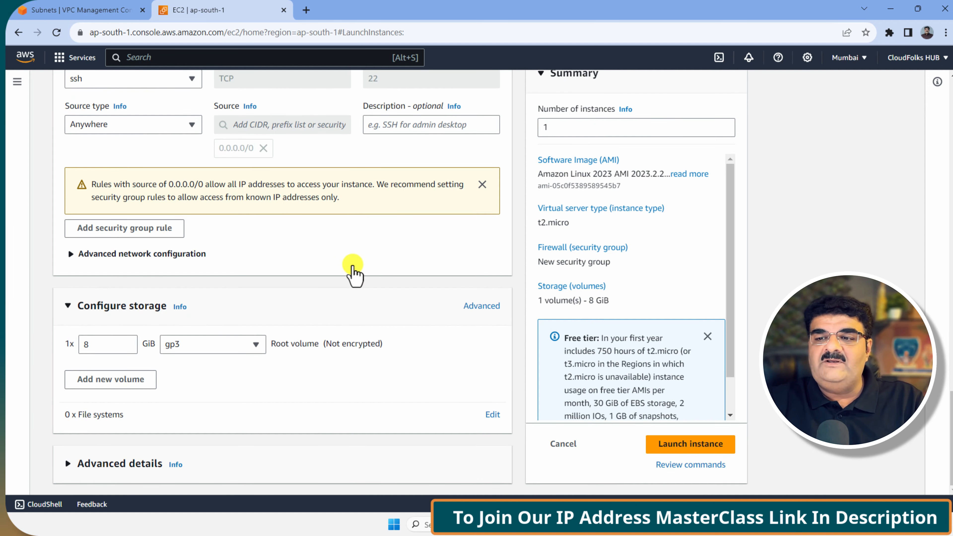
pyautogui.click(670, 447)
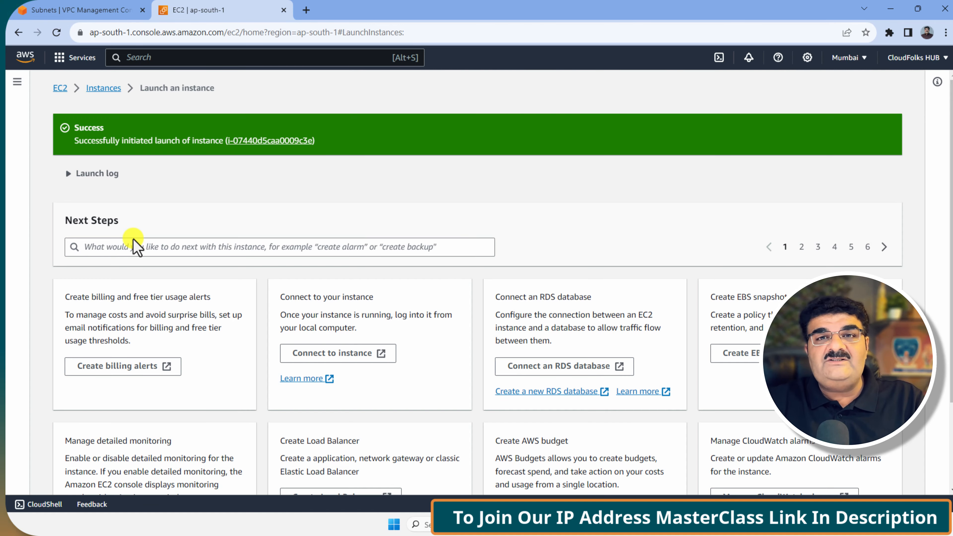
pyautogui.scroll(-3, 347, 313)
pyautogui.click(830, 475)
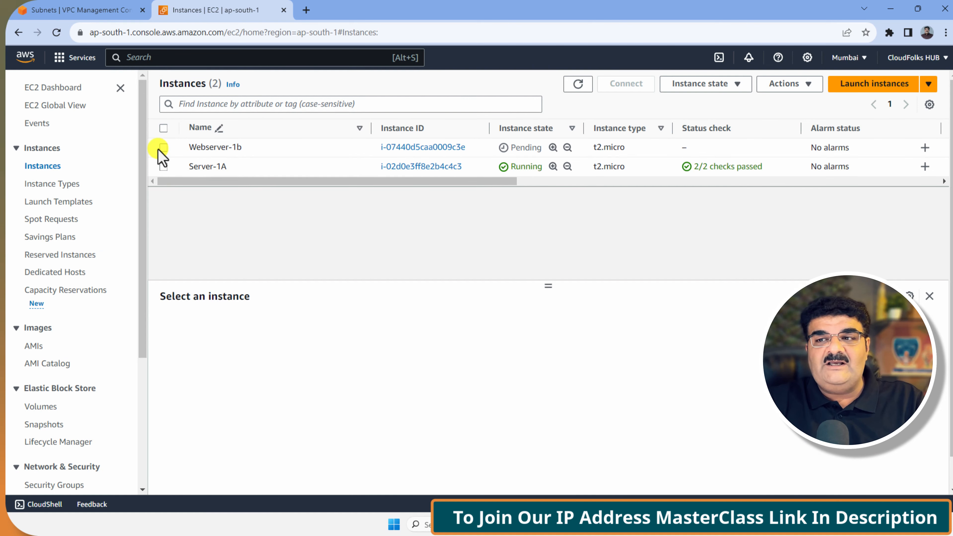
# - Examine the public and private IPv4 addresses in the details of Webserver-1b and Server-1A
pyautogui.click(160, 148)
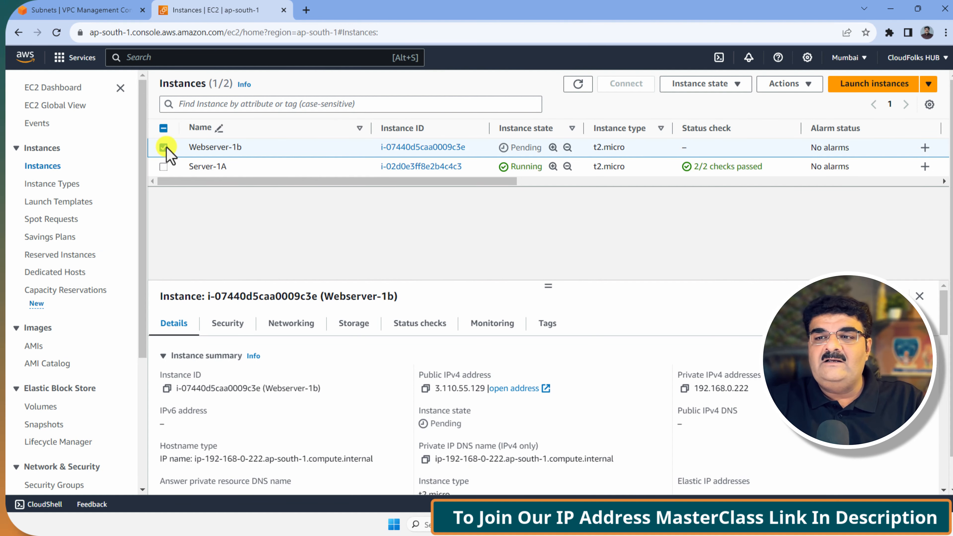
pyautogui.click(166, 147)
pyautogui.click(165, 167)
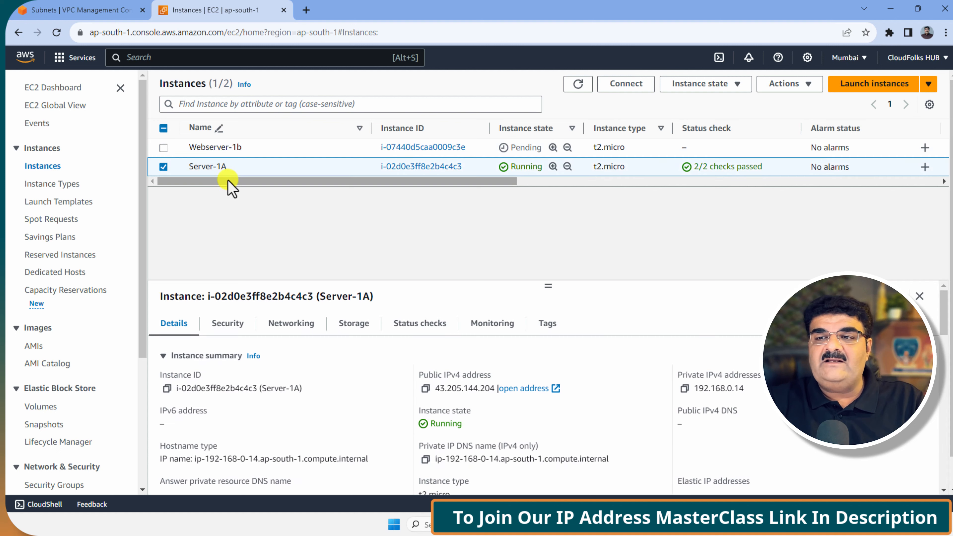
# - Compare the availability zones and public IPv4 addresses of Server-1A and Webserver-1b in the instance list
pyautogui.moveTo(331, 183); pyautogui.dragTo(544, 187)
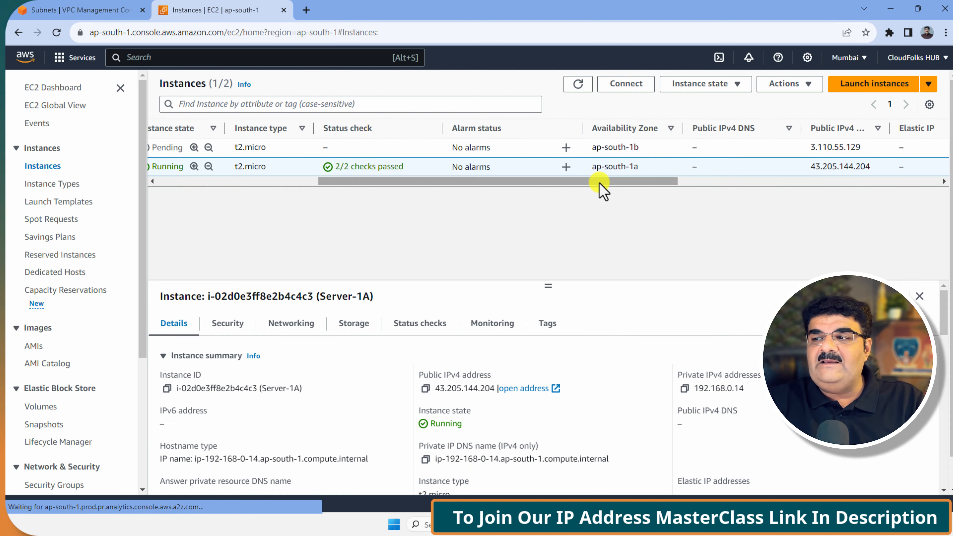
pyautogui.moveTo(602, 187); pyautogui.dragTo(423, 190)
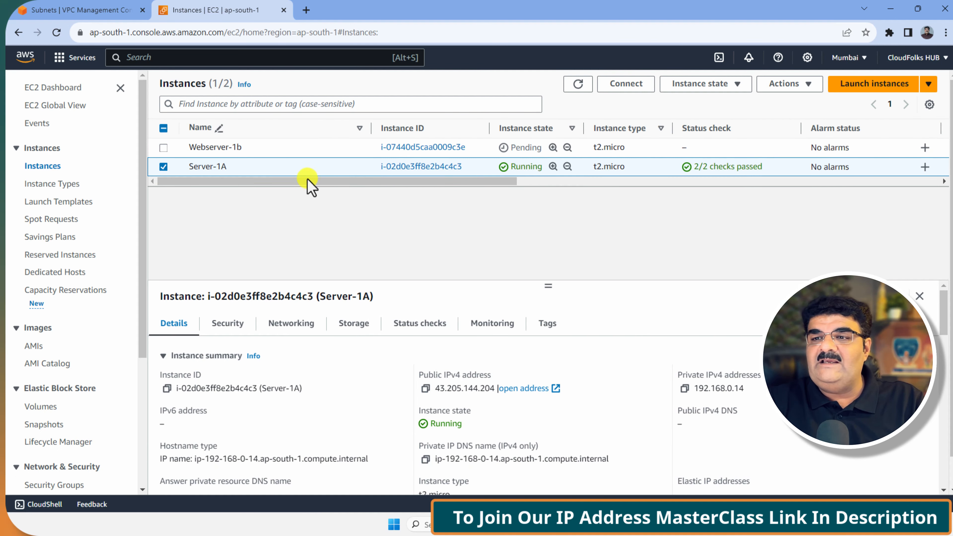
pyautogui.click(164, 166)
pyautogui.click(164, 148)
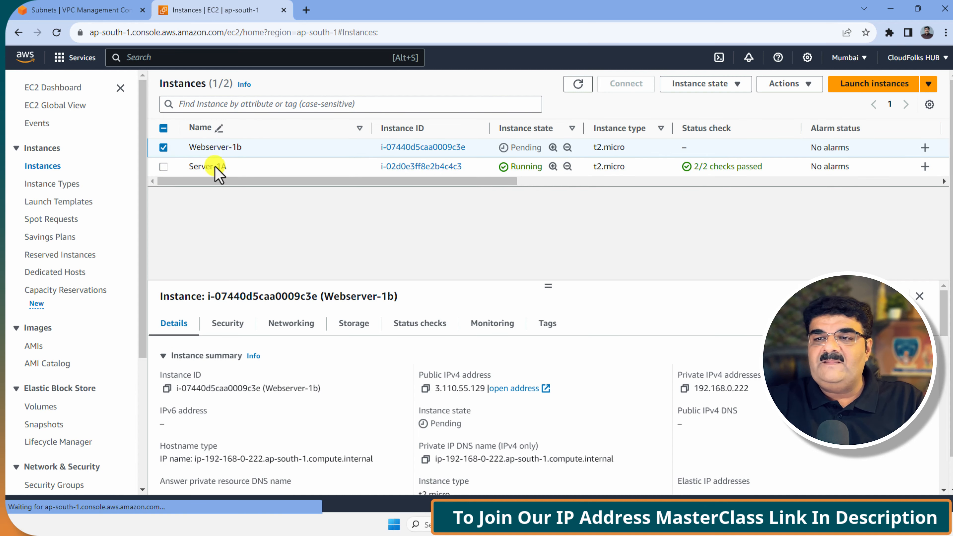
pyautogui.moveTo(272, 182); pyautogui.dragTo(431, 191)
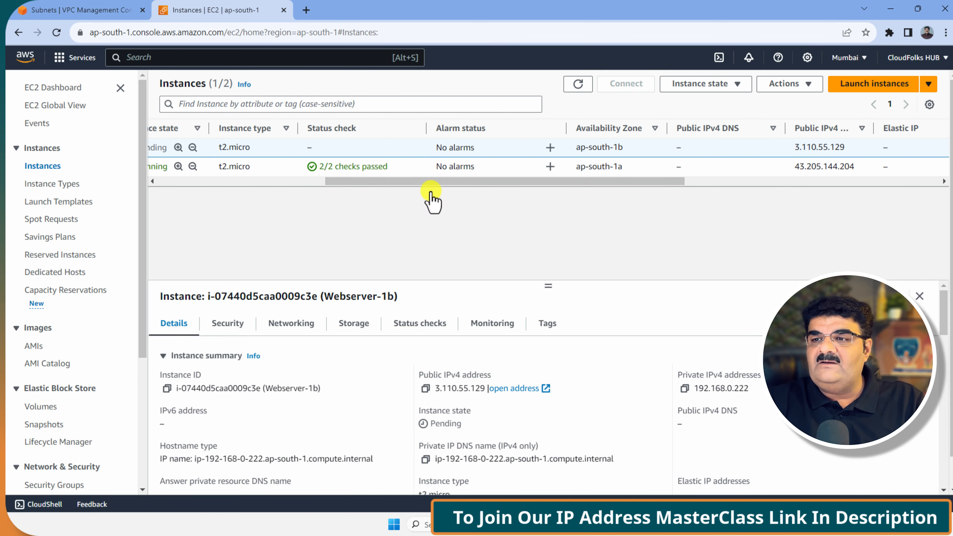
pyautogui.moveTo(355, 181); pyautogui.dragTo(127, 188)
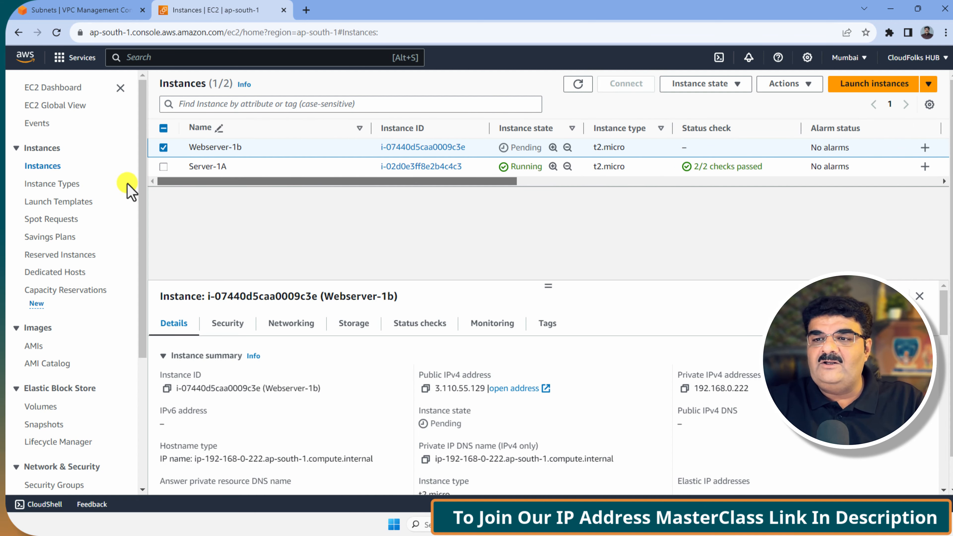
# - Examine Server-1A's networking details, including its subnet ID and availability zone
pyautogui.click(164, 167)
pyautogui.click(164, 148)
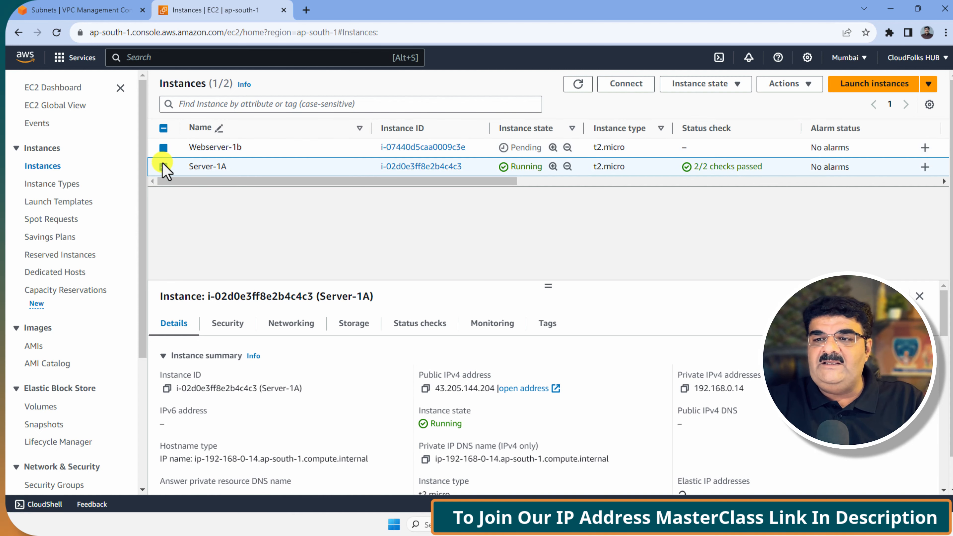
pyautogui.click(163, 167)
pyautogui.click(164, 167)
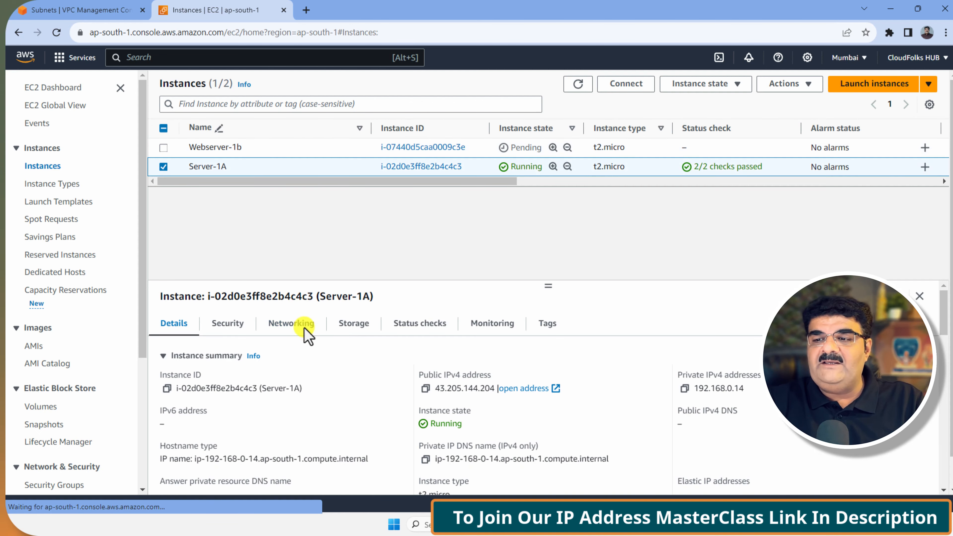
pyautogui.click(303, 325)
pyautogui.scroll(-2, 295, 396)
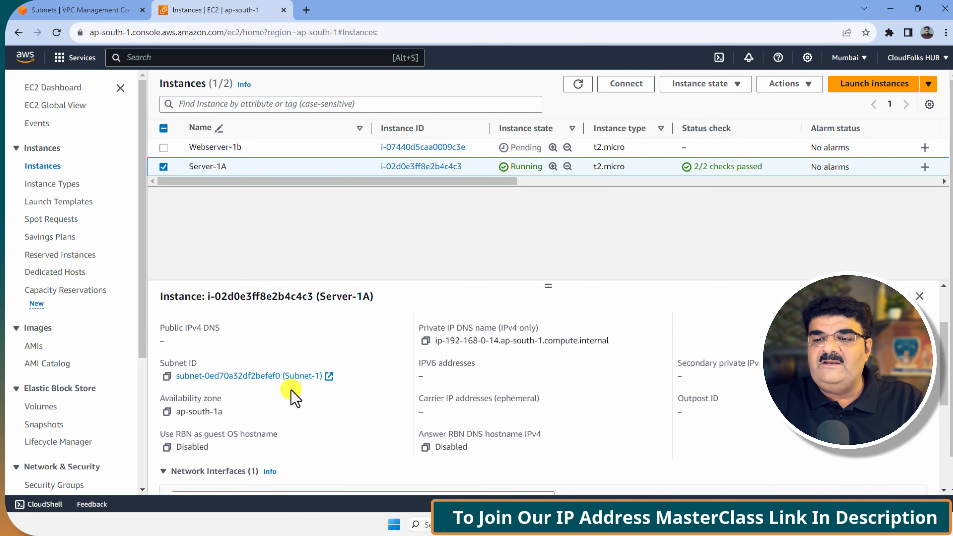
pyautogui.scroll(2, 292, 392)
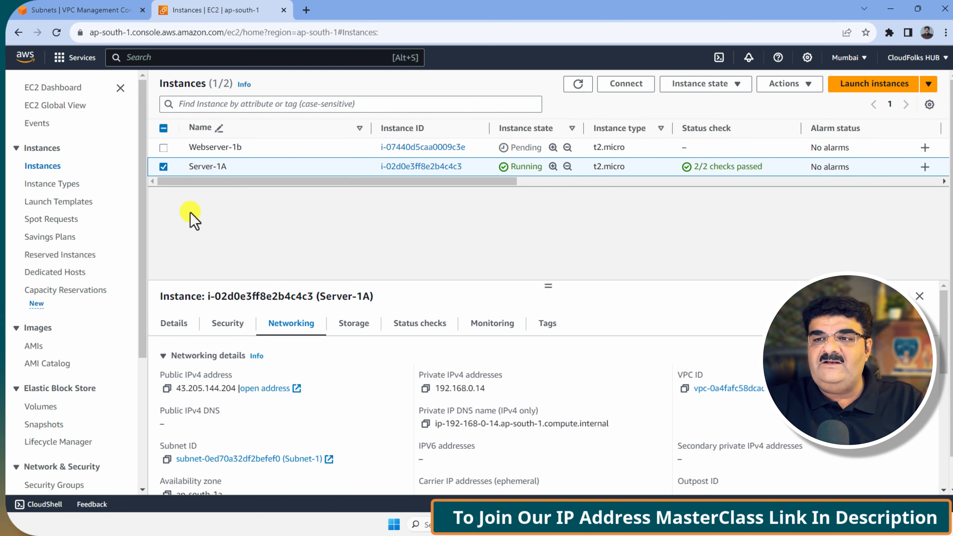
# - Examine Webserver-1b's networking details, including its subnet ID, and deselect the instance
pyautogui.click(164, 166)
pyautogui.click(163, 148)
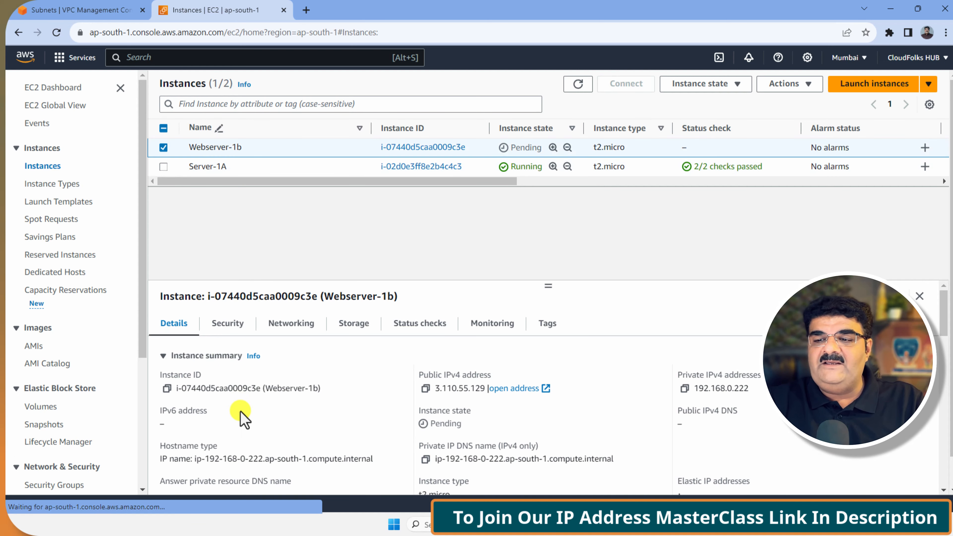
pyautogui.scroll(5, 242, 419)
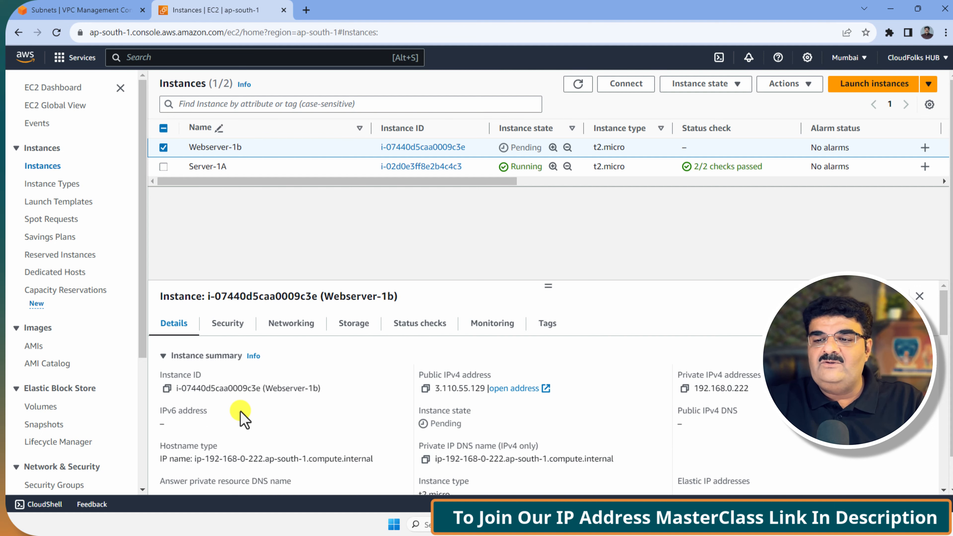
pyautogui.scroll(-5, 319, 419)
pyautogui.scroll(5, 319, 420)
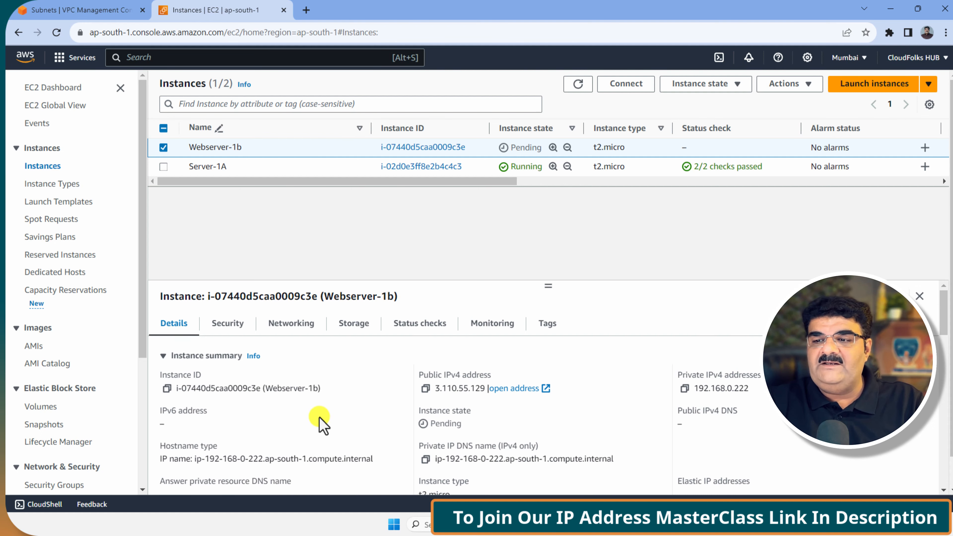
pyautogui.click(301, 332)
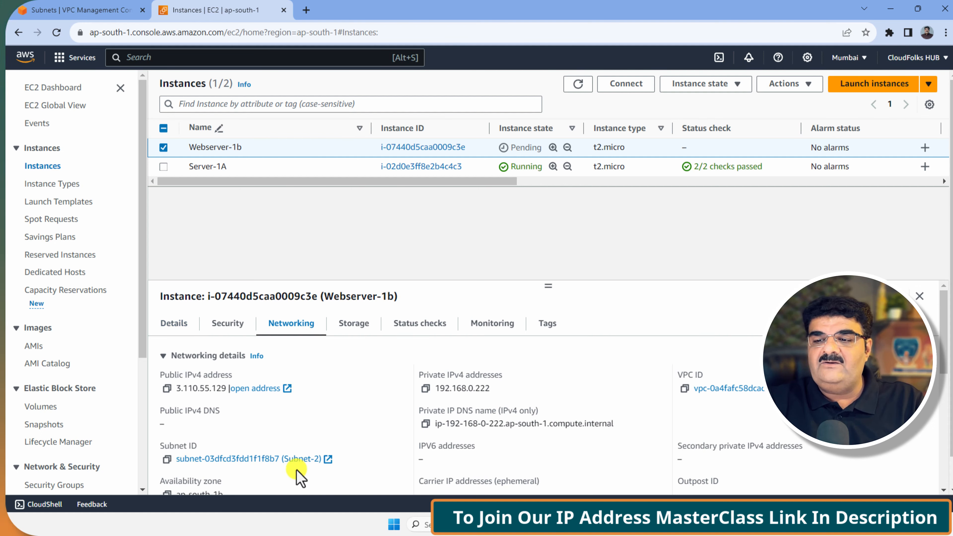
pyautogui.click(165, 148)
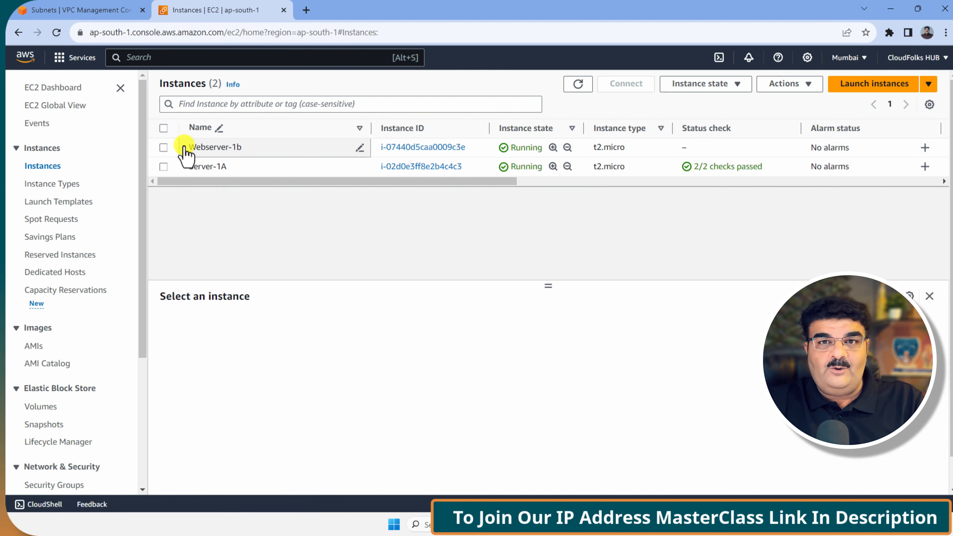
# - With Server-1A selected in the instance list, open Command Prompt and change to the Downloads directory
pyautogui.click(164, 167)
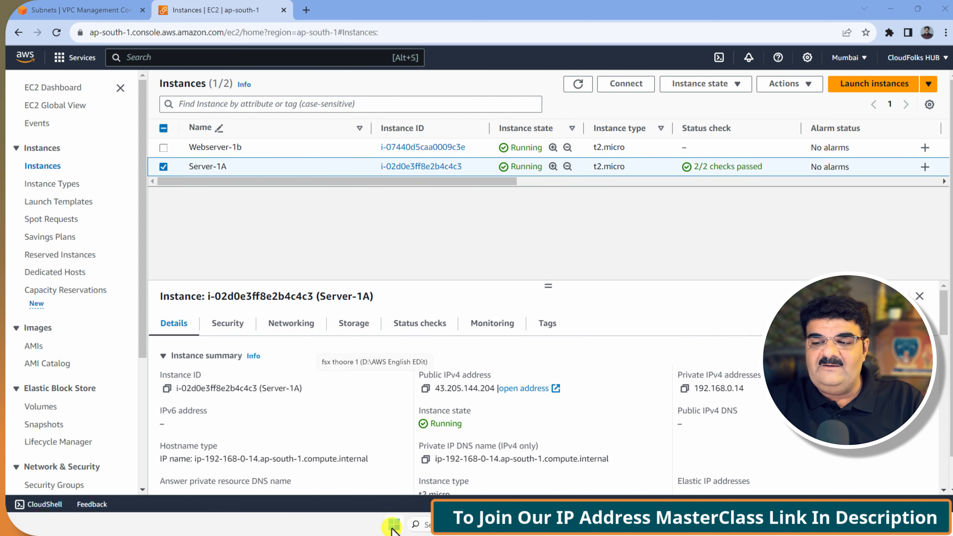
pyautogui.click(393, 528)
pyautogui.write('cmd')
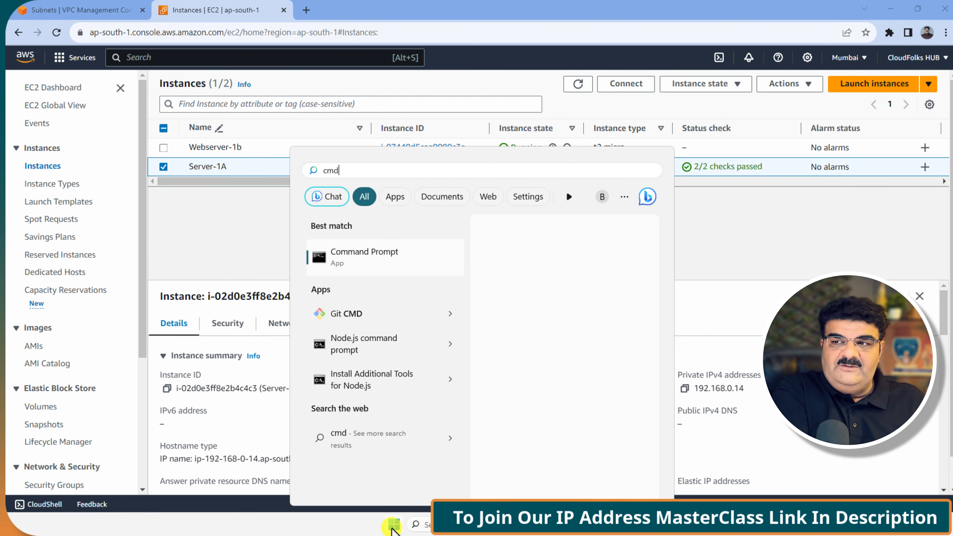
pyautogui.press('Return')
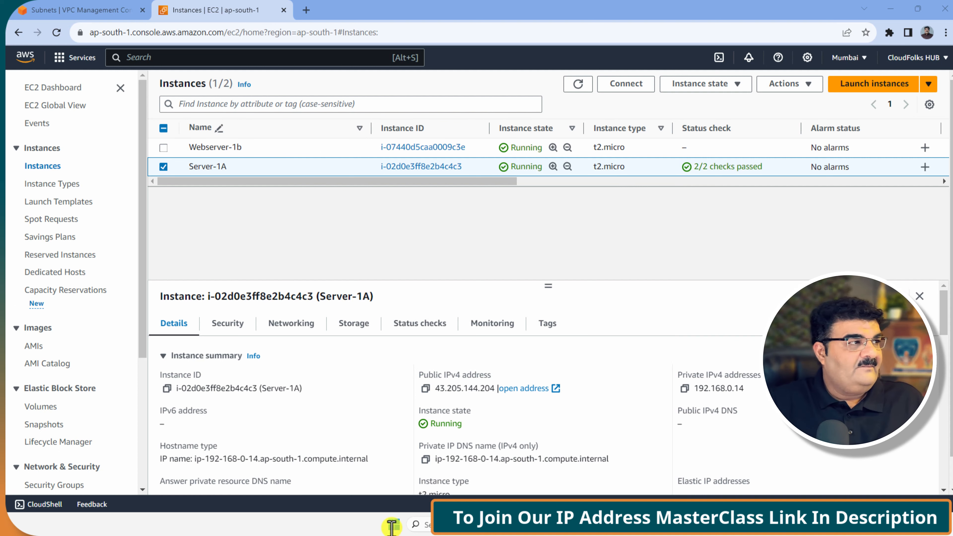
pyautogui.moveTo(261, 167); pyautogui.dragTo(404, 156)
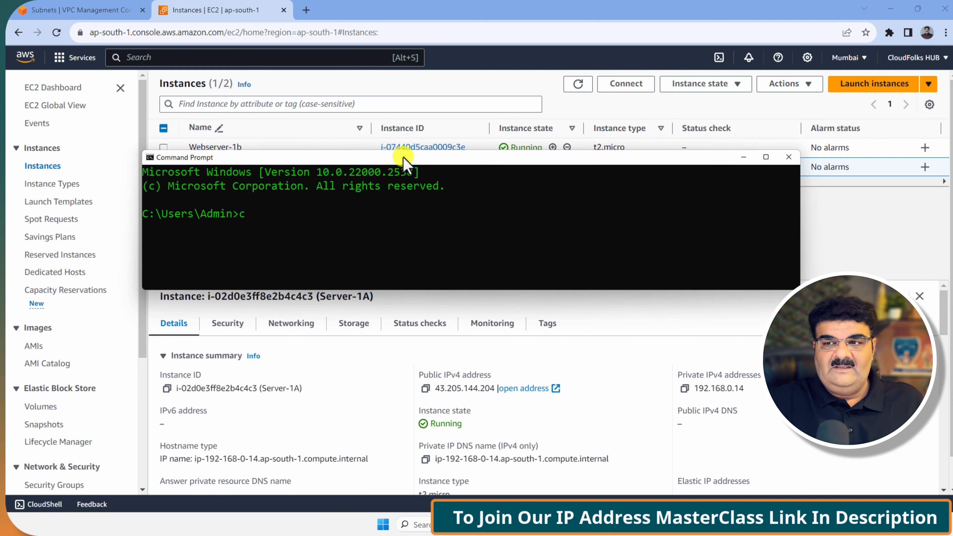
pyautogui.write('cd do')
pyautogui.press('Tab')
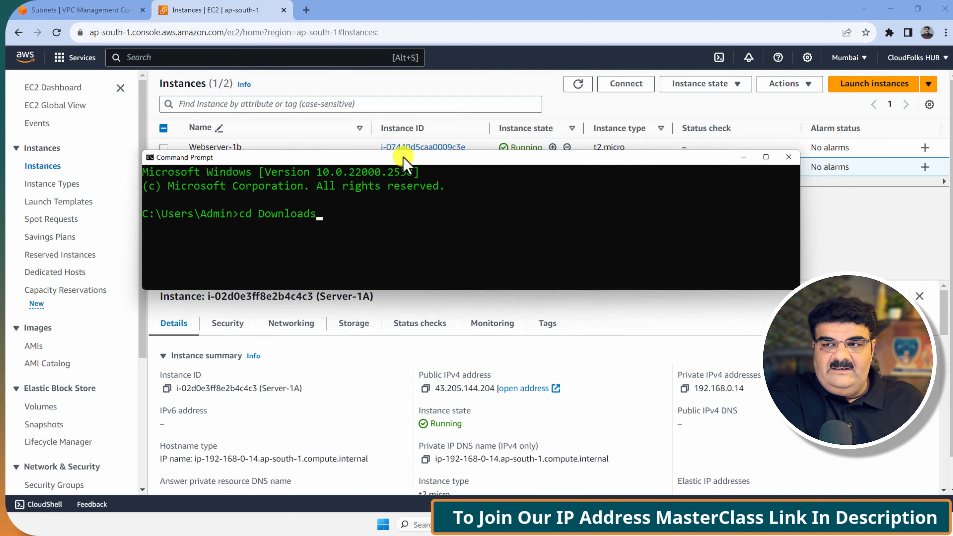
pyautogui.press('Return')
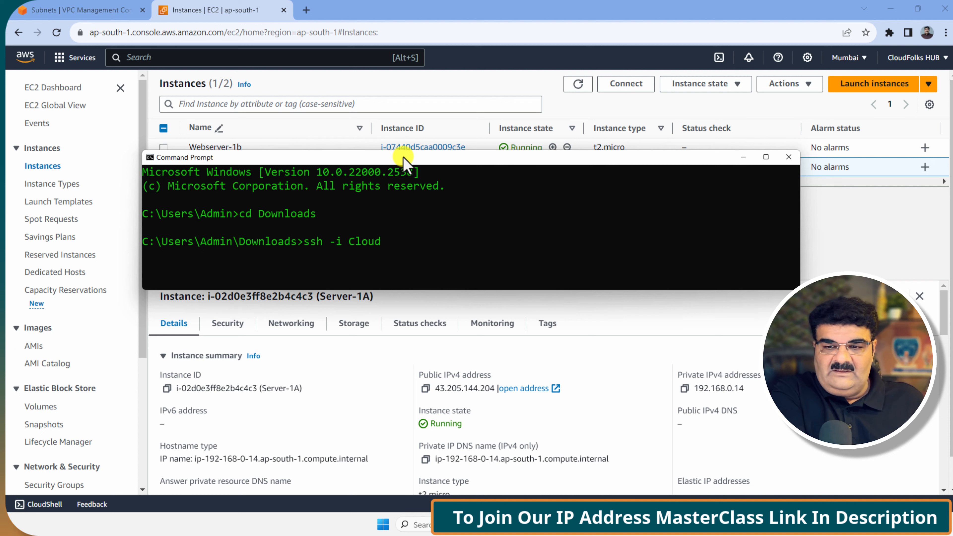
# - Begin an SSH command that uses the private key file CloudFolks_Key.pem, replacing the wrongly completed file name
pyautogui.write('ssh -i Cloudfolks')
pyautogui.press('Tab')
pyautogui.press('Tab')
pyautogui.press('Tab')
pyautogui.press('Tab')
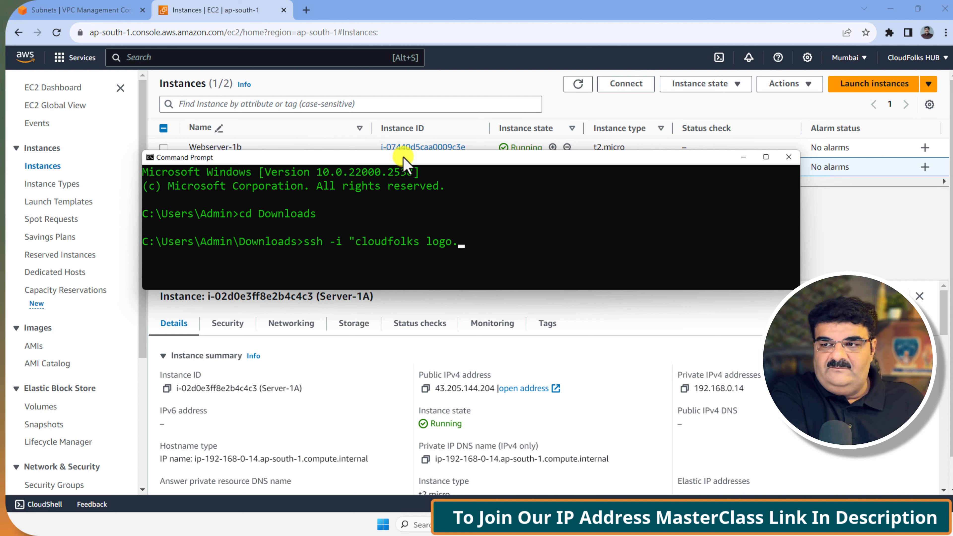
pyautogui.press('BackSpace')
pyautogui.press('BackSpace')
pyautogui.press('BackSpace')
pyautogui.press('BackSpace')
pyautogui.press('BackSpace')
pyautogui.press('BackSpace')
pyautogui.press('BackSpace')
pyautogui.press('BackSpace')
pyautogui.press('BackSpace')
pyautogui.press('BackSpace')
pyautogui.press('BackSpace')
pyautogui.press('BackSpace')
pyautogui.press('BackSpace')
pyautogui.press('BackSpace')
pyautogui.press('BackSpace')
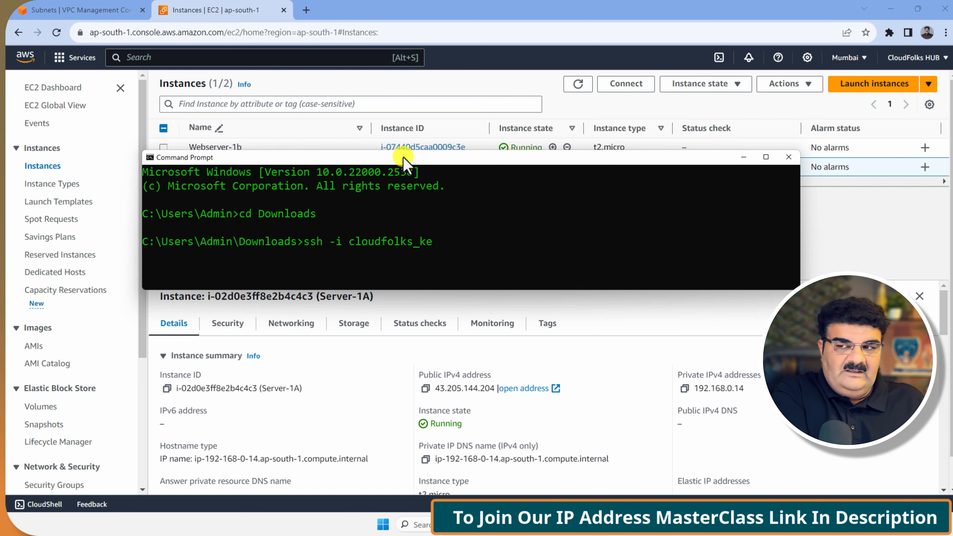
pyautogui.write('_ke')
pyautogui.press('Tab')
# - Complete the SSH command with user ec2-user and Server-1A's copied public IPv4 address 43.205.144.204, and run it
pyautogui.write('ec2-')
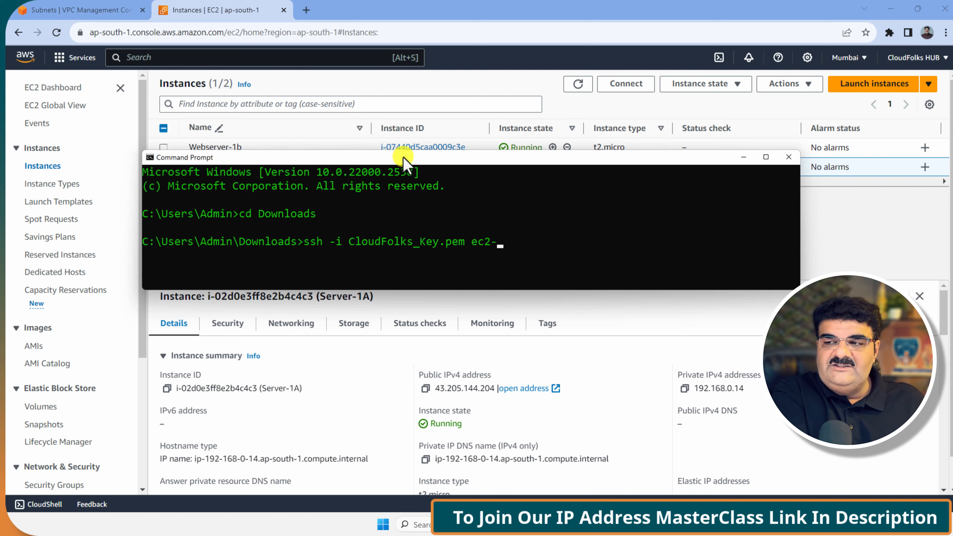
pyautogui.write('user')
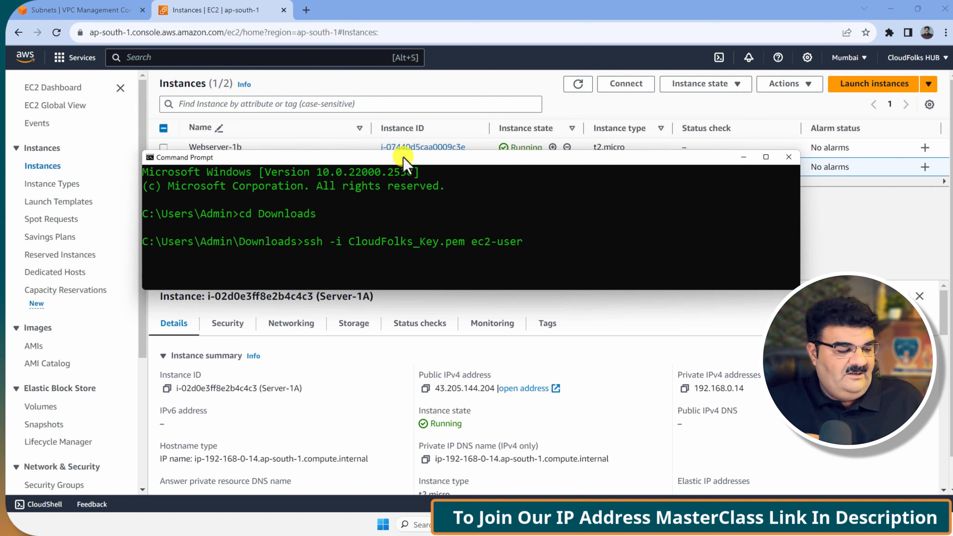
pyautogui.write('@')
pyautogui.click(611, 321)
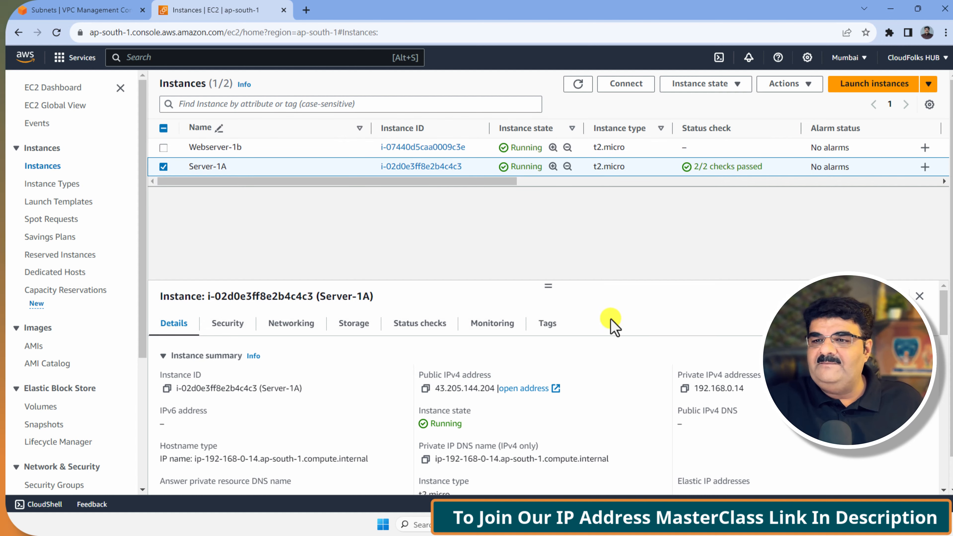
pyautogui.click(426, 389)
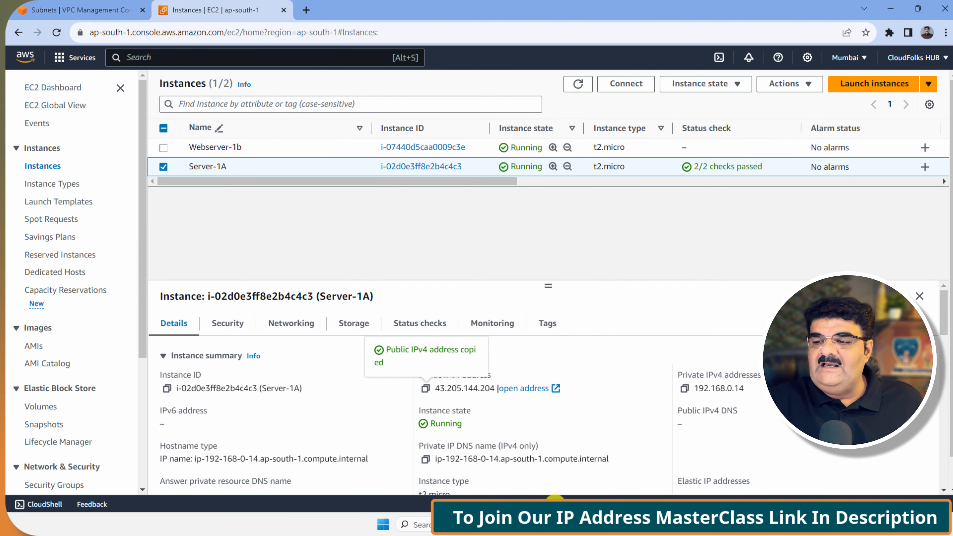
pyautogui.hotkey('alt', 'Tab')
pyautogui.rightClick(547, 240)
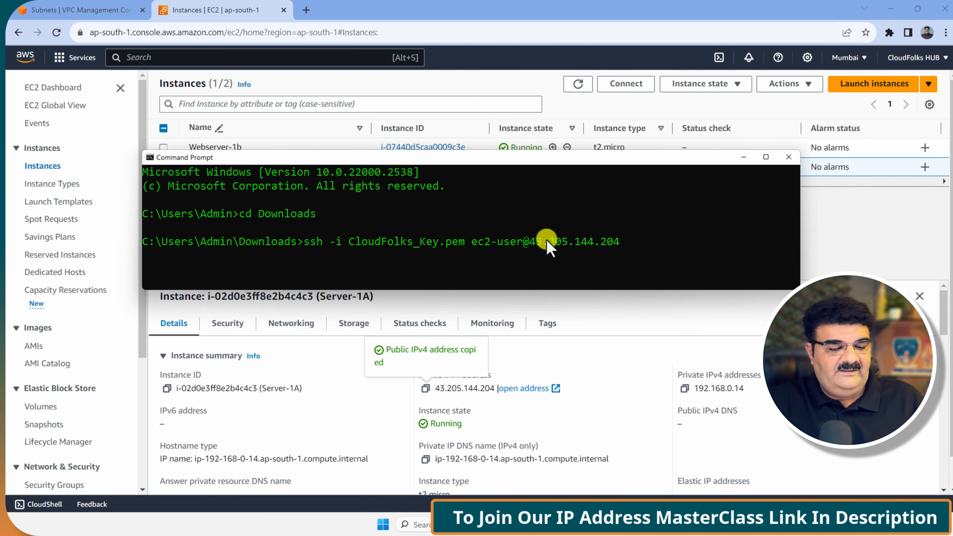
pyautogui.click(831, 231)
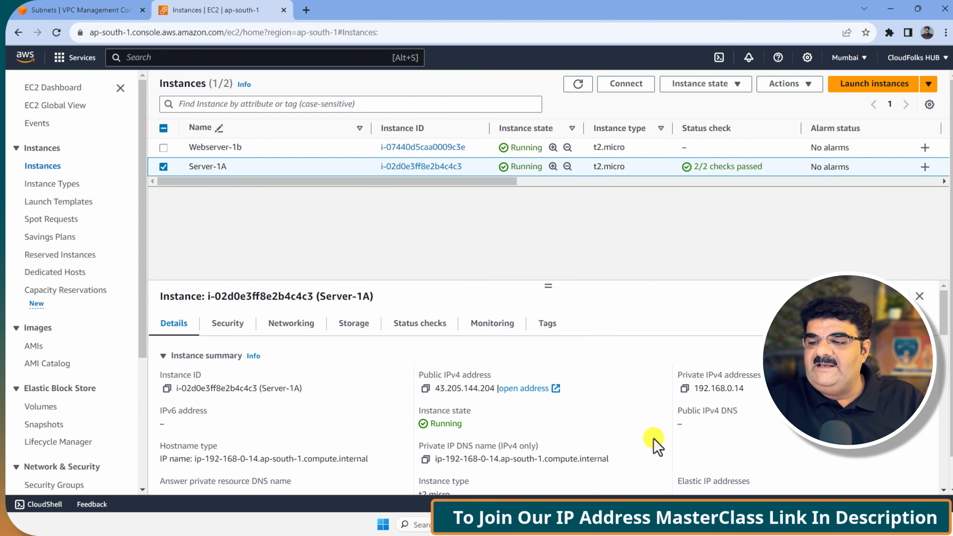
pyautogui.hotkey('alt', 'Tab')
pyautogui.press('Return')
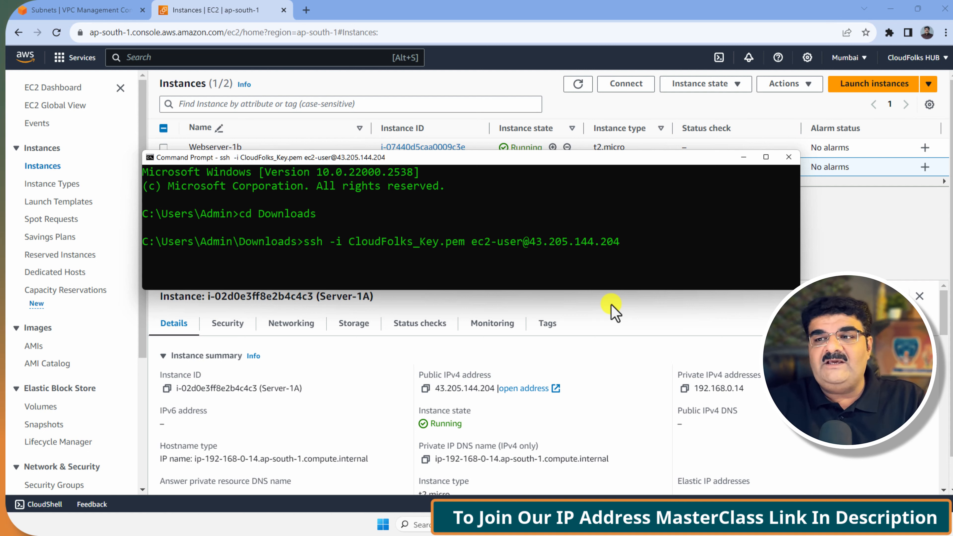
# - Review the inbound and outbound security group rules of Server-1A
pyautogui.click(228, 324)
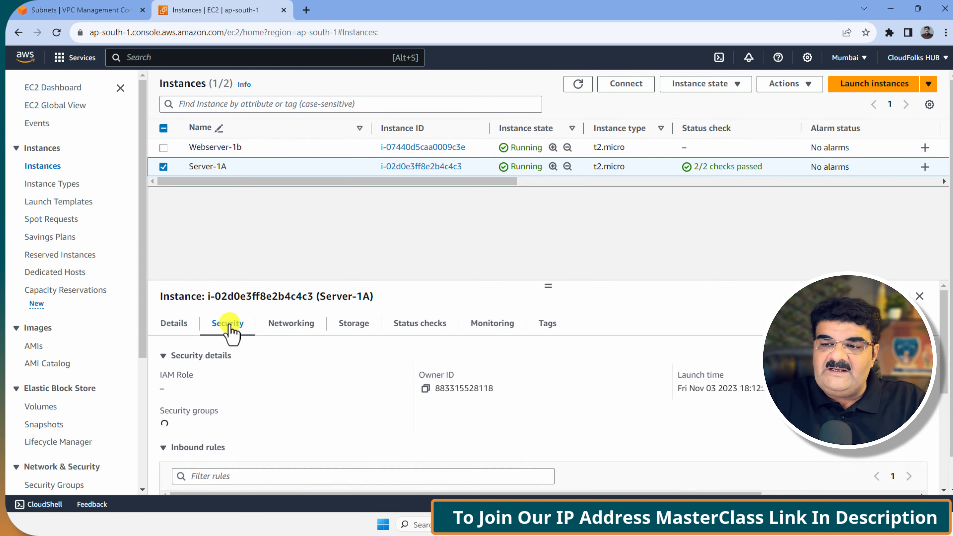
pyautogui.scroll(-5, 363, 413)
pyautogui.scroll(4, 364, 406)
pyautogui.scroll(-4, 364, 413)
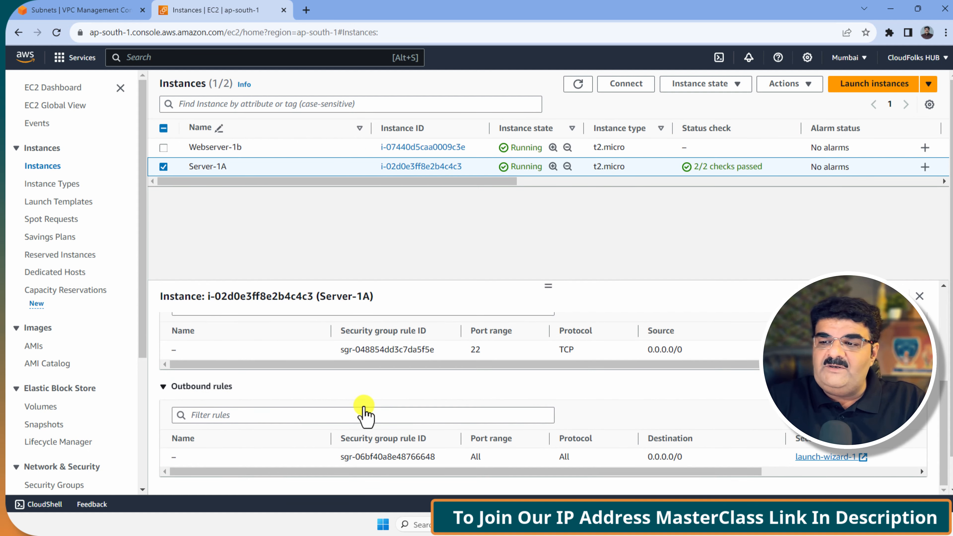
pyautogui.moveTo(364, 364); pyautogui.dragTo(437, 372)
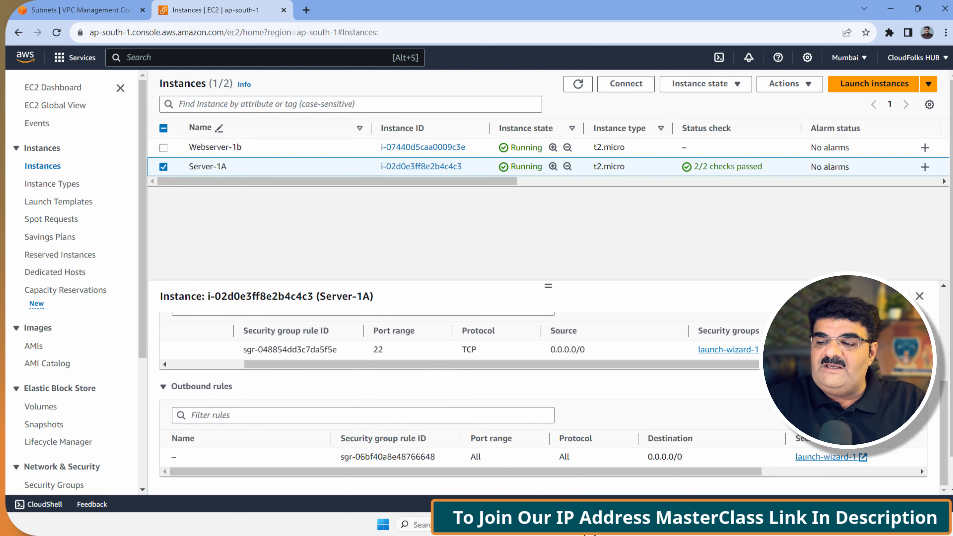
# - Return to Command Prompt and highlight the output of the SSH connection attempt
pyautogui.click(570, 525)
pyautogui.moveTo(145, 255); pyautogui.dragTo(578, 264)
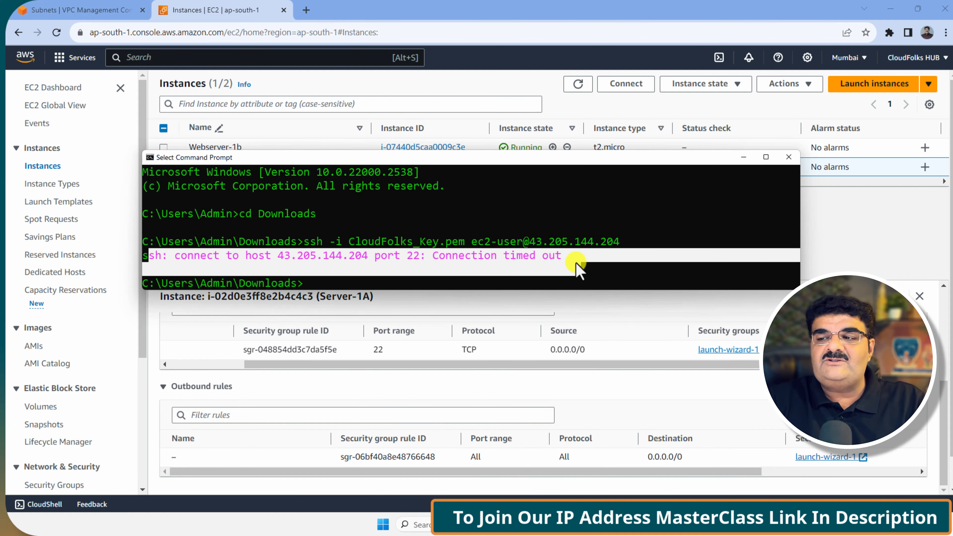
pyautogui.click(407, 289)
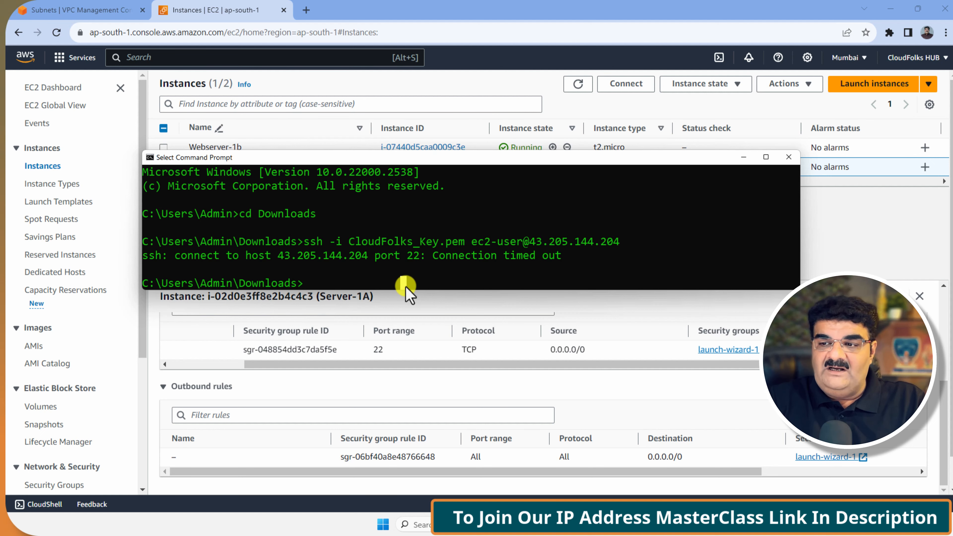
# - Recall the previous SSH command and remove Server-1A's IP address after ec2-user@
pyautogui.press('Up')
pyautogui.press('BackSpace')
pyautogui.press('BackSpace')
pyautogui.press('BackSpace')
pyautogui.press('BackSpace')
pyautogui.press('BackSpace')
pyautogui.press('BackSpace')
pyautogui.press('BackSpace')
pyautogui.press('BackSpace')
pyautogui.press('BackSpace')
pyautogui.press('BackSpace')
pyautogui.press('BackSpace')
pyautogui.press('BackSpace')
pyautogui.press('BackSpace')
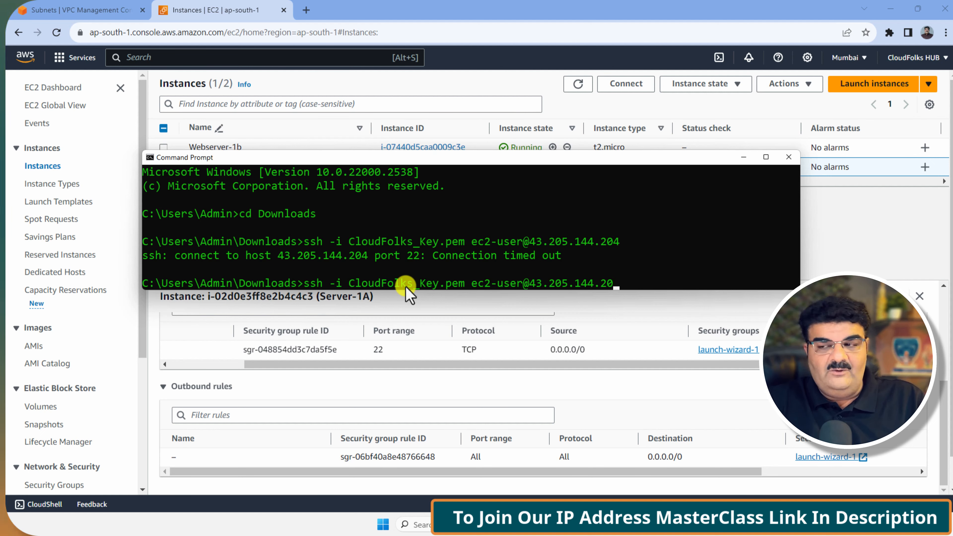
# - Return to the EC2 instances list, select only Webserver-1b and copy its public IPv4 address
pyautogui.click(839, 236)
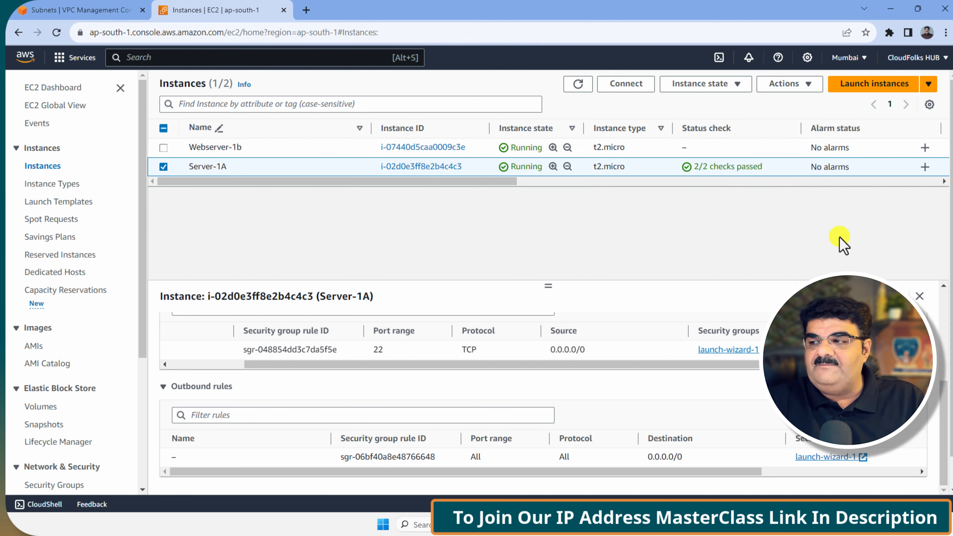
pyautogui.click(164, 165)
pyautogui.click(163, 167)
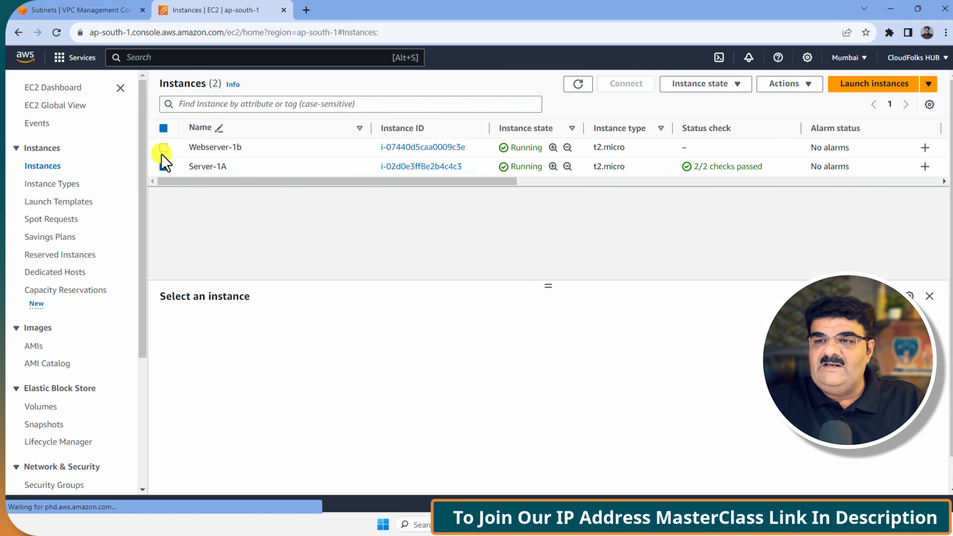
pyautogui.click(163, 148)
pyautogui.click(426, 389)
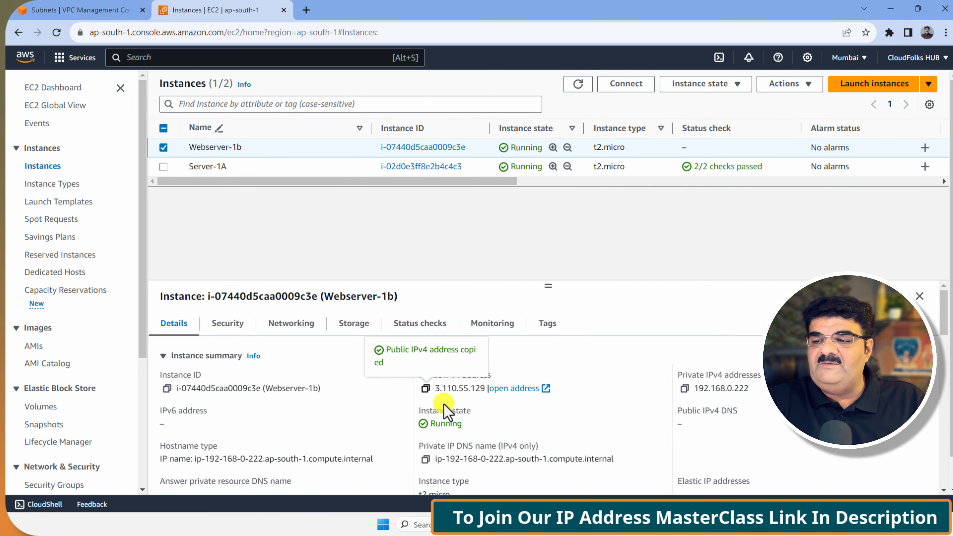
# - Switch to Command Prompt, complete the SSH command with the copied address 3.110.55.129, and run it
pyautogui.hotkey('alt', 'Tab')
pyautogui.hotkey('ctrl', 'v')
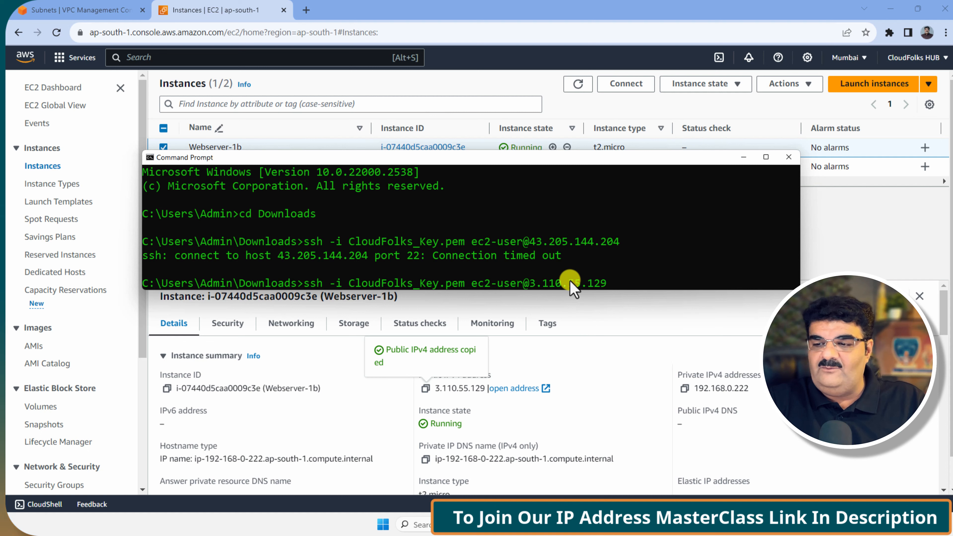
pyautogui.press('Return')
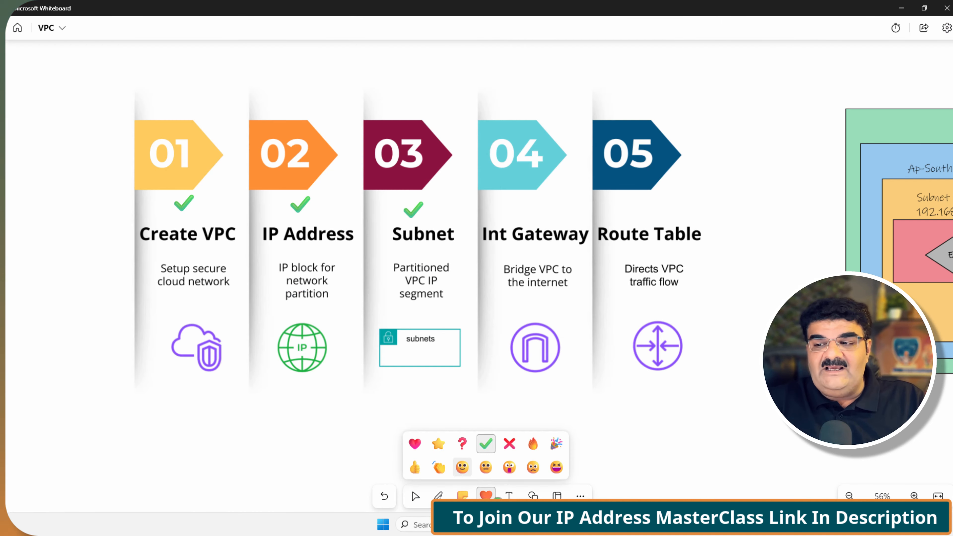
# - Draw a straight arrow on the Microsoft Whiteboard from below the Route Table column to the Int Gateway heading
pyautogui.click(533, 496)
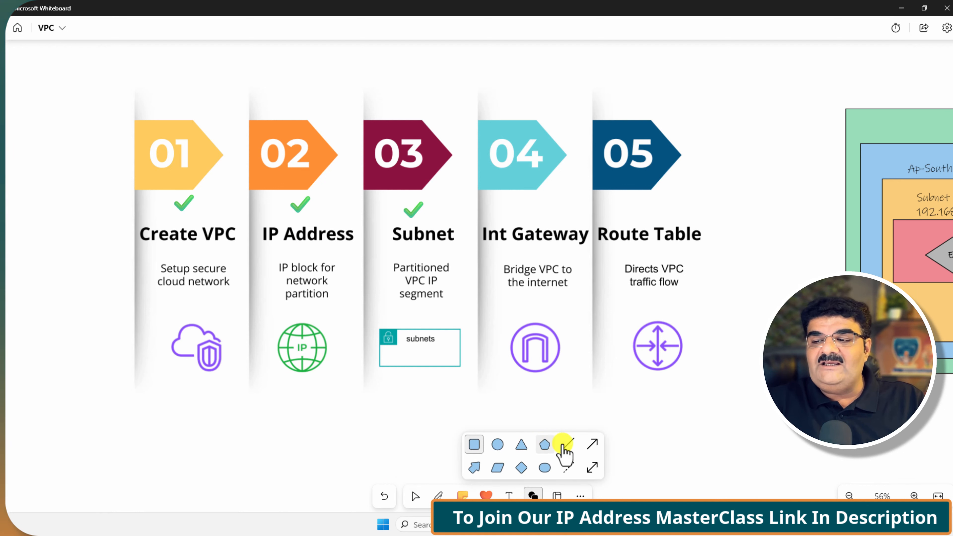
pyautogui.click(592, 444)
pyautogui.moveTo(730, 448); pyautogui.dragTo(529, 246)
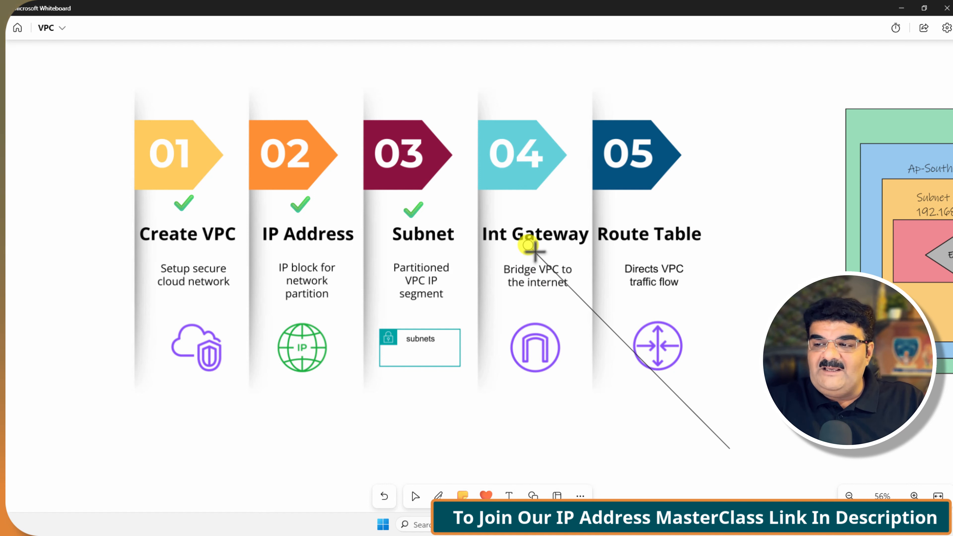